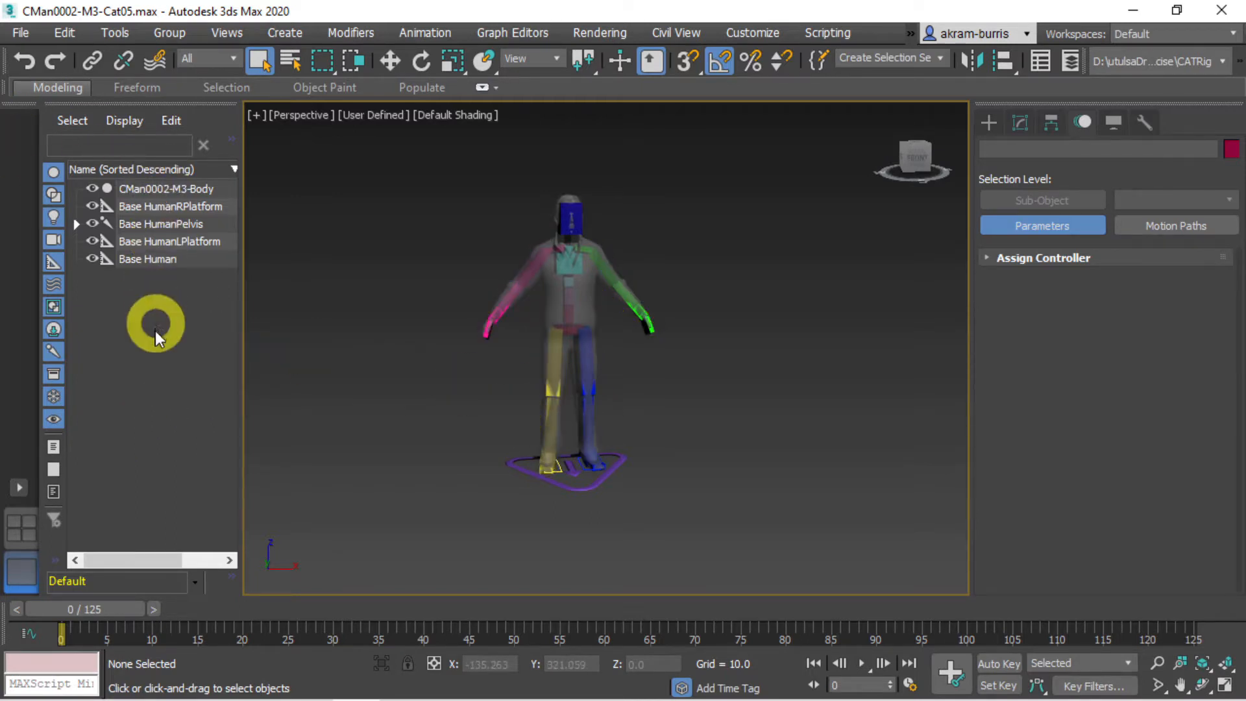
Step: Add a CATMotion layer to the Base Human rig and switch the rig to animation mode
{"action": "left_click", "coordinate": [145, 263]}
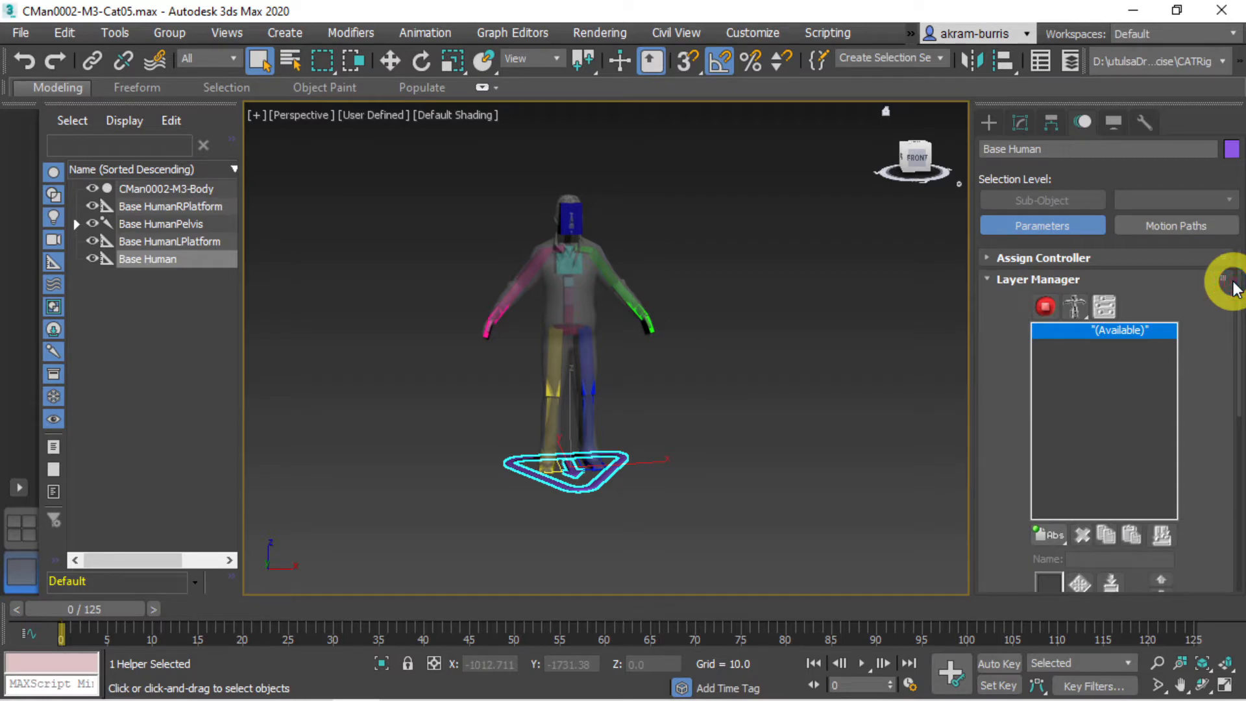
{"action": "scroll", "coordinate": [1220, 354], "scroll_direction": "down", "scroll_amount": 2}
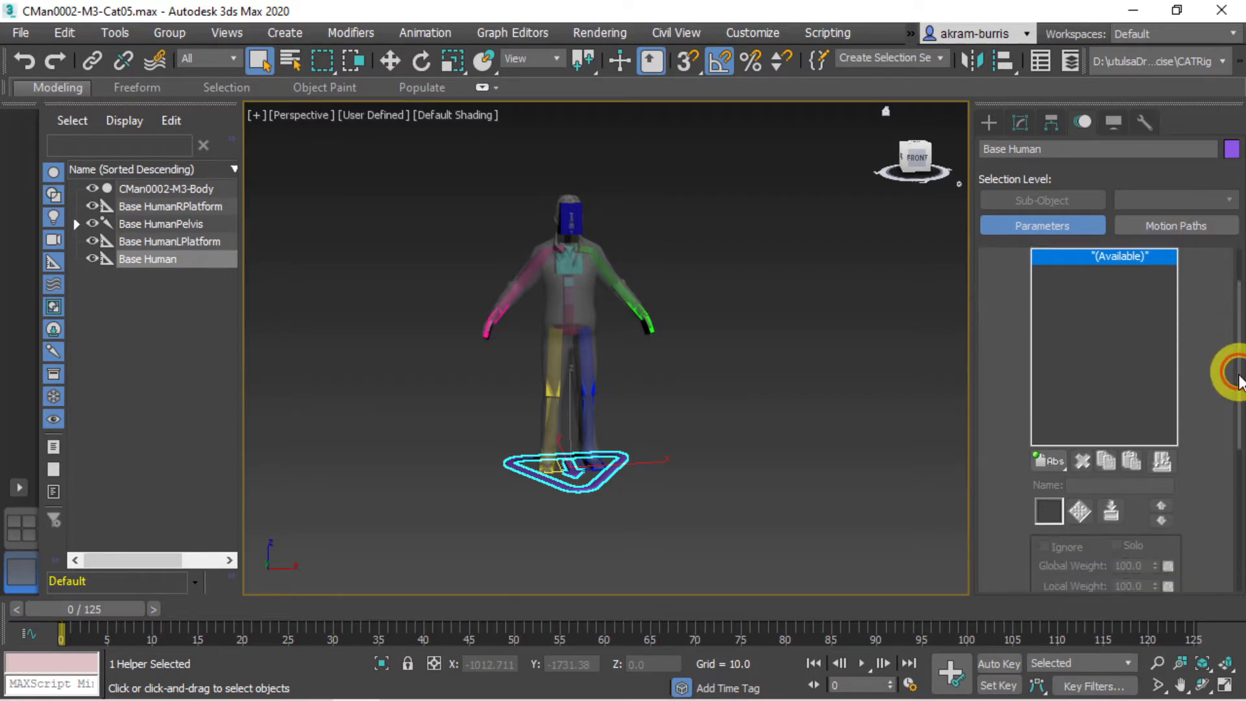
{"action": "left_click", "coordinate": [1050, 449]}
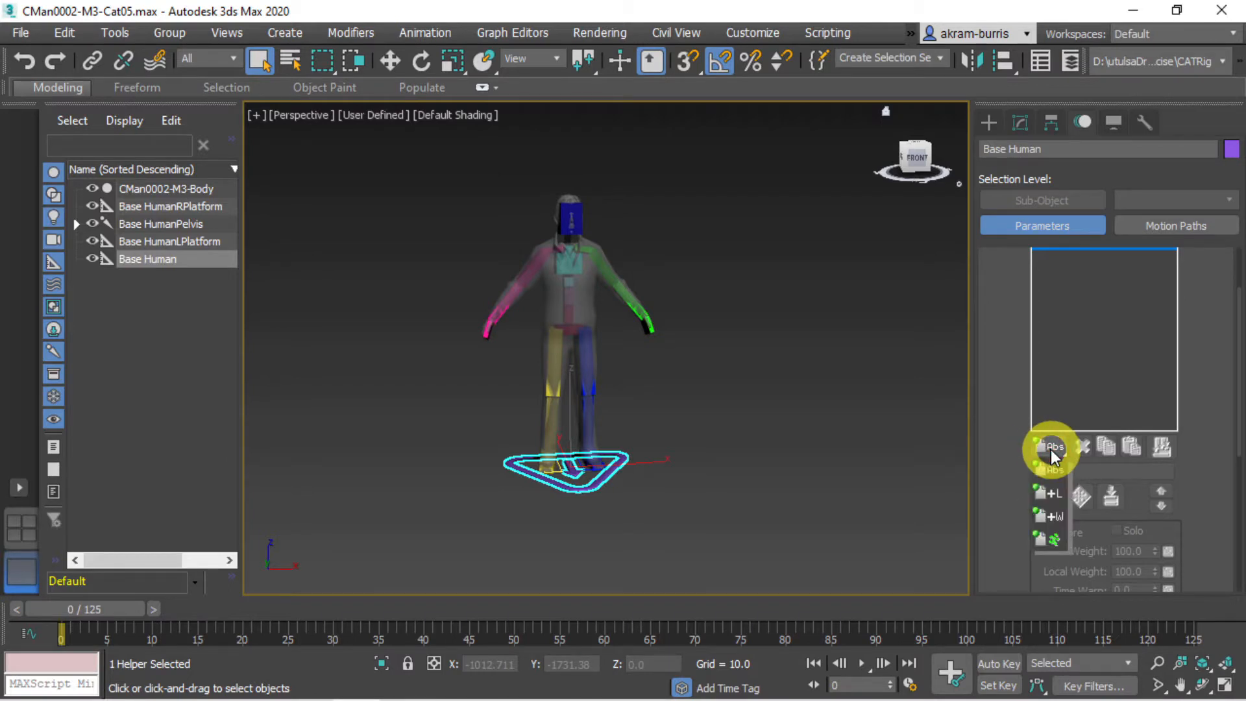
{"action": "left_click_drag", "start_coordinate": [1050, 449], "coordinate": [1056, 539]}
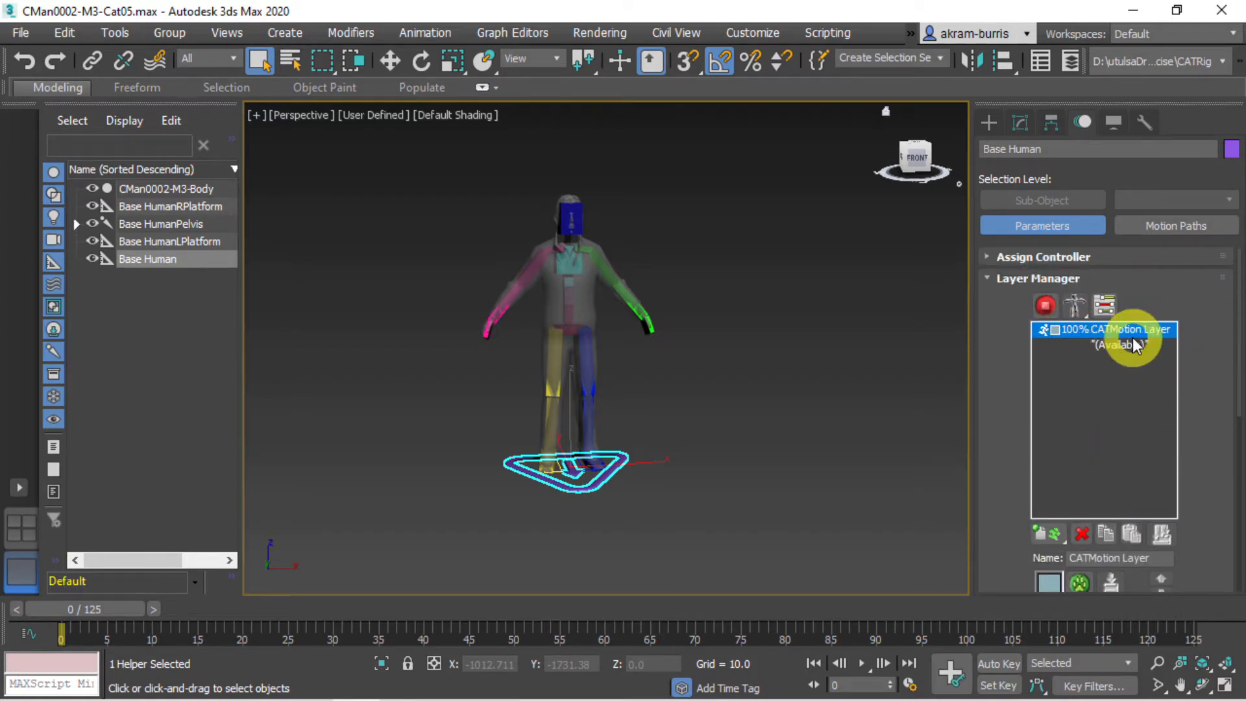
{"action": "left_click", "coordinate": [1043, 304]}
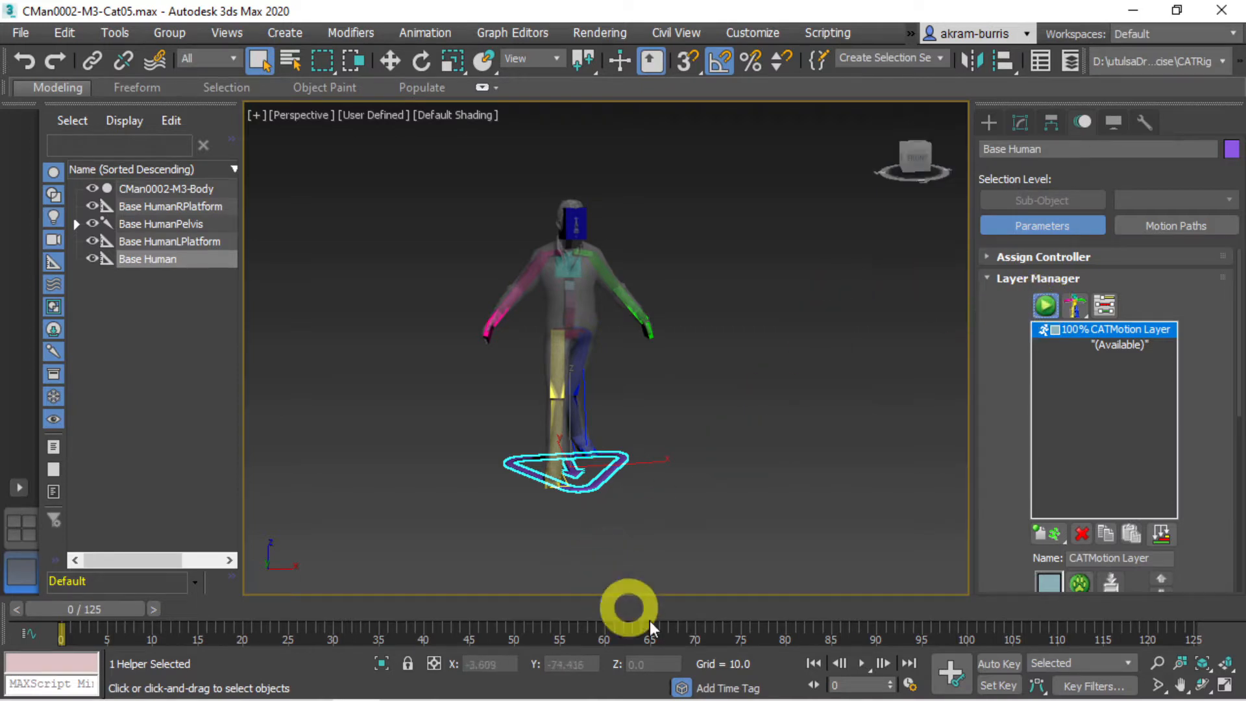
Step: Preview the walk cycle and inspect how the right leg moves across the frames
{"action": "left_click", "coordinate": [881, 663]}
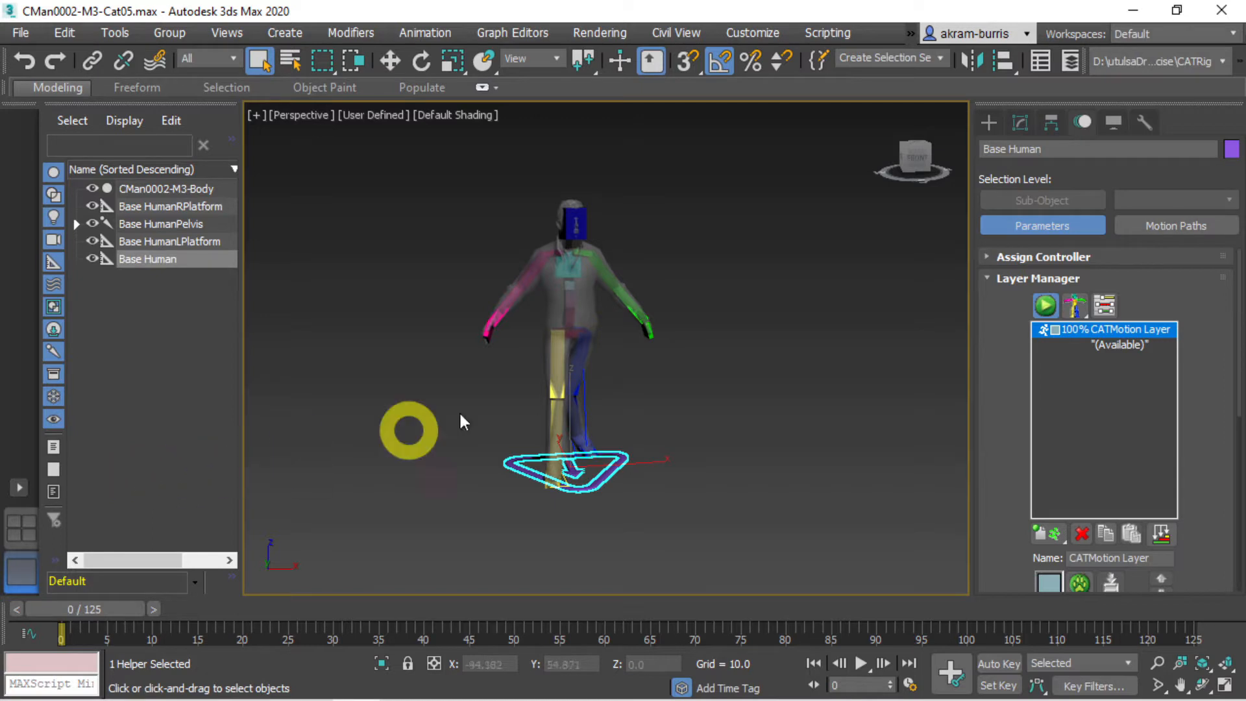
{"action": "left_click", "coordinate": [565, 394]}
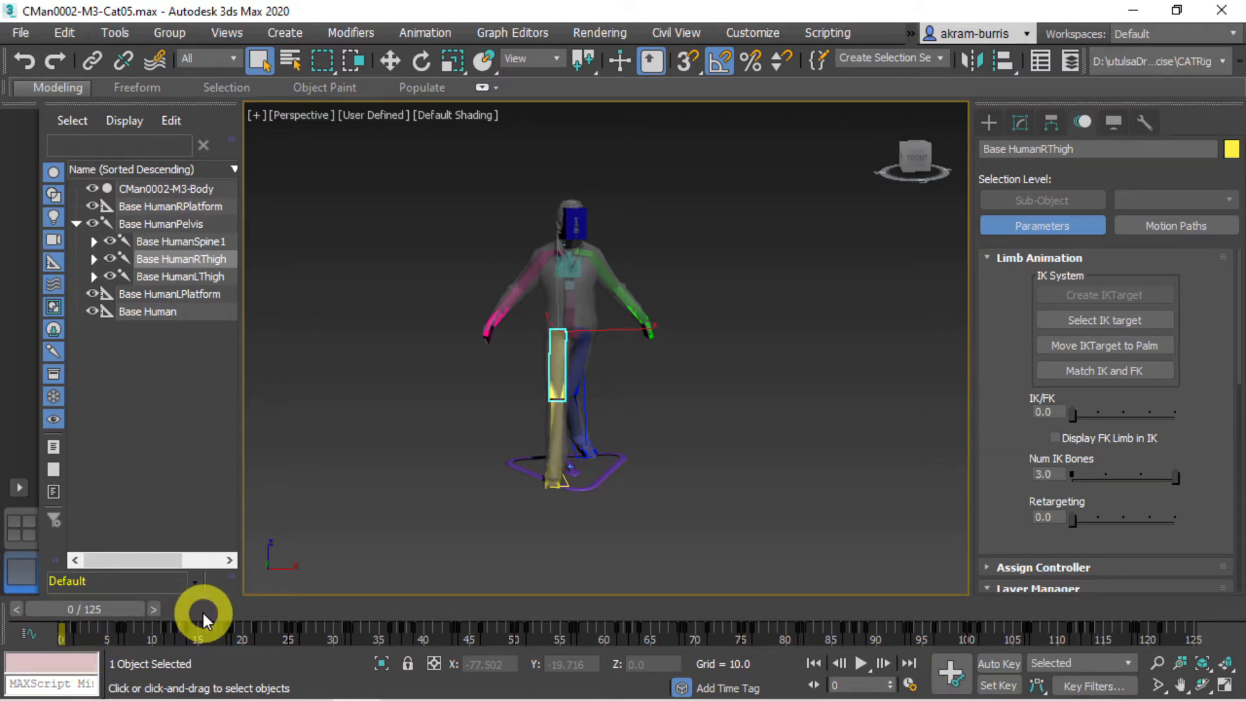
{"action": "mouse_move", "coordinate": [125, 606]}
{"action": "left_mouse_down"}
{"action": "mouse_move", "coordinate": [524, 609]}
{"action": "mouse_move", "coordinate": [1002, 580]}
{"action": "mouse_move", "coordinate": [1200, 593]}
{"action": "mouse_move", "coordinate": [651, 621]}
{"action": "mouse_move", "coordinate": [104, 598]}
{"action": "left_mouse_up"}
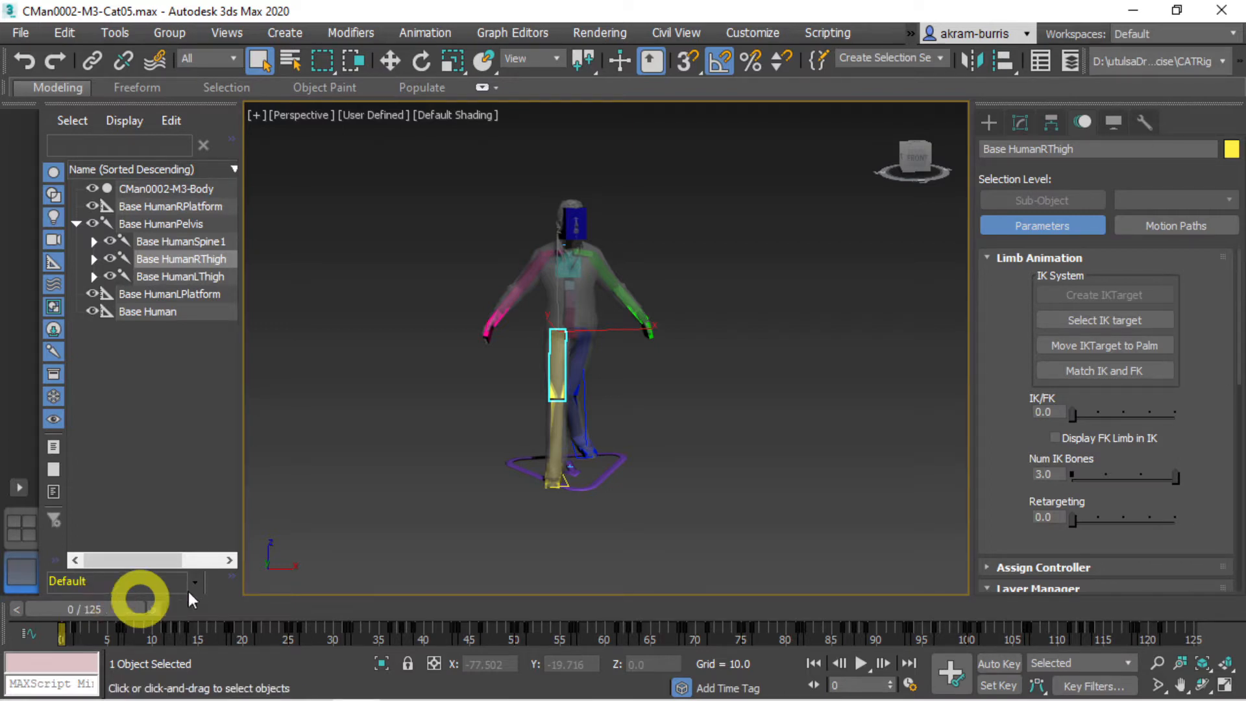
{"action": "left_click", "coordinate": [466, 403]}
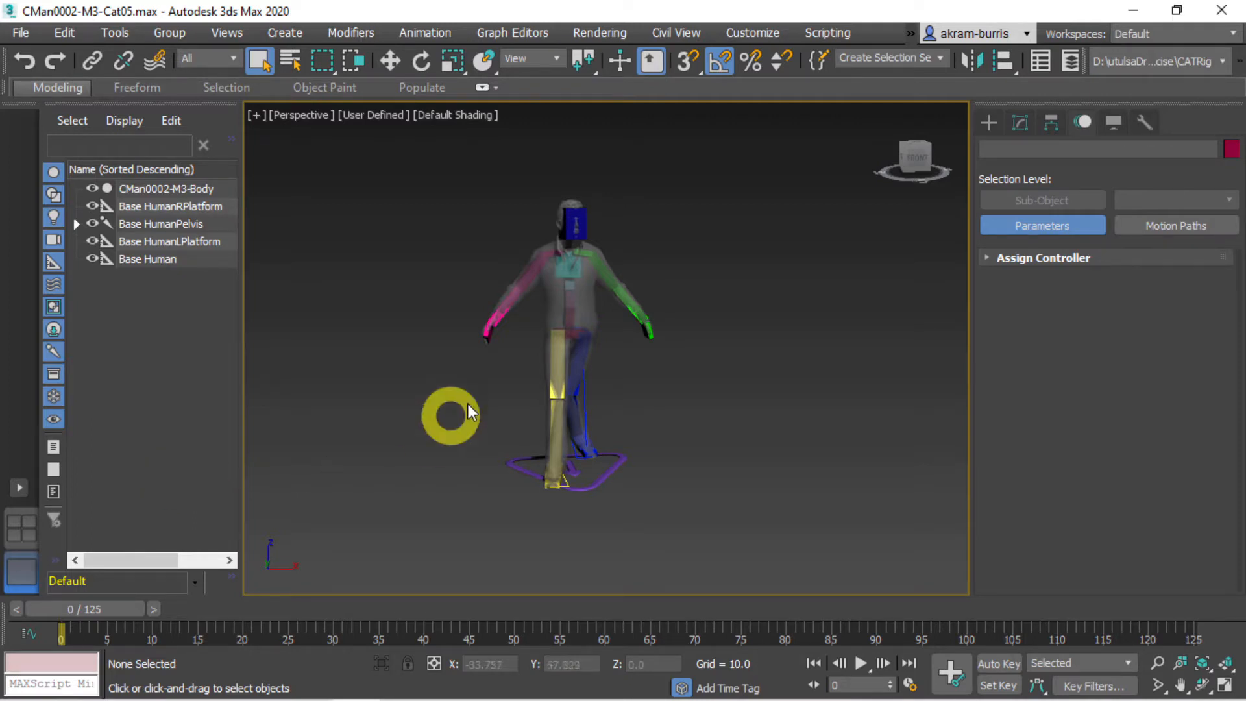
Step: Enable the rotation joint limits in the right calf bone's link info
{"action": "left_click", "coordinate": [552, 407]}
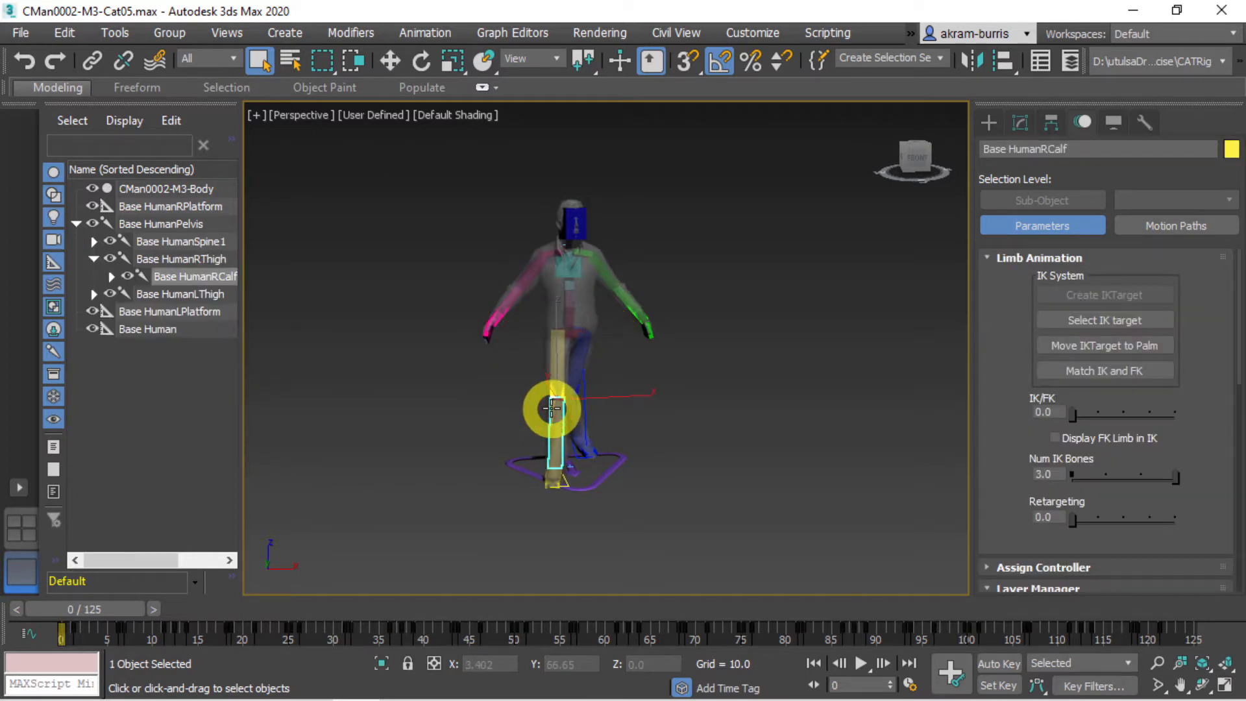
{"action": "left_click", "coordinate": [1049, 126]}
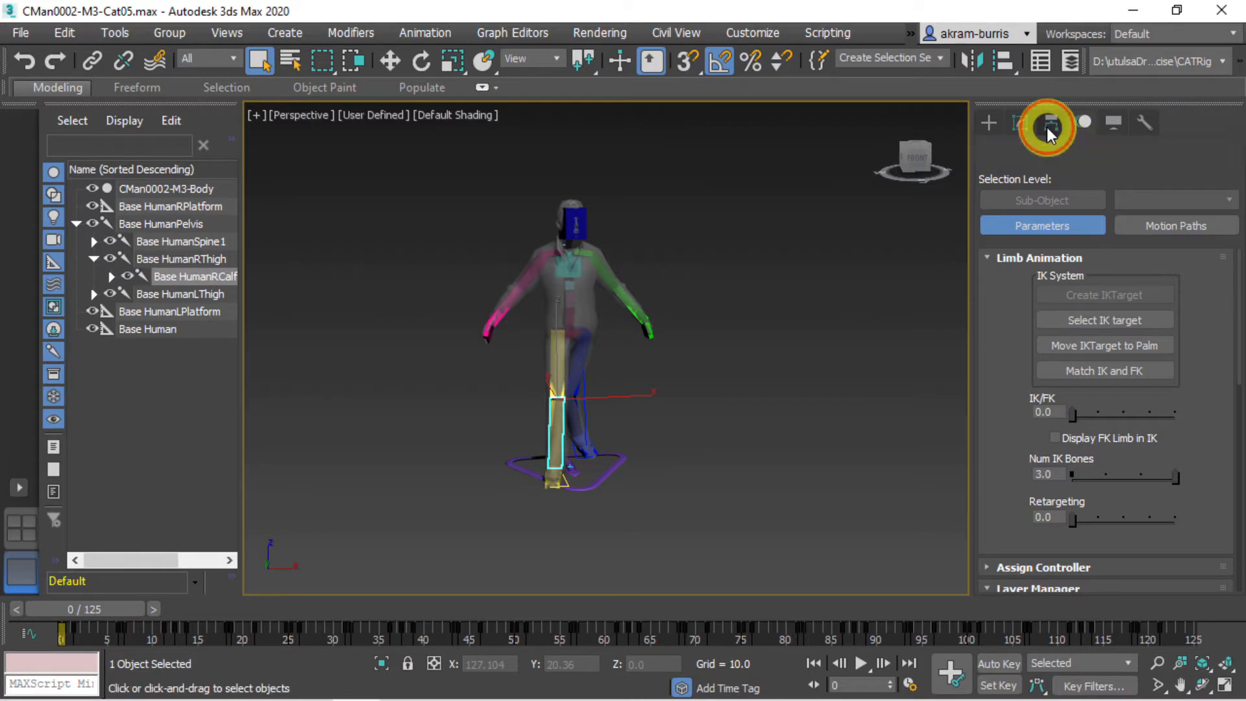
{"action": "left_click", "coordinate": [1193, 178]}
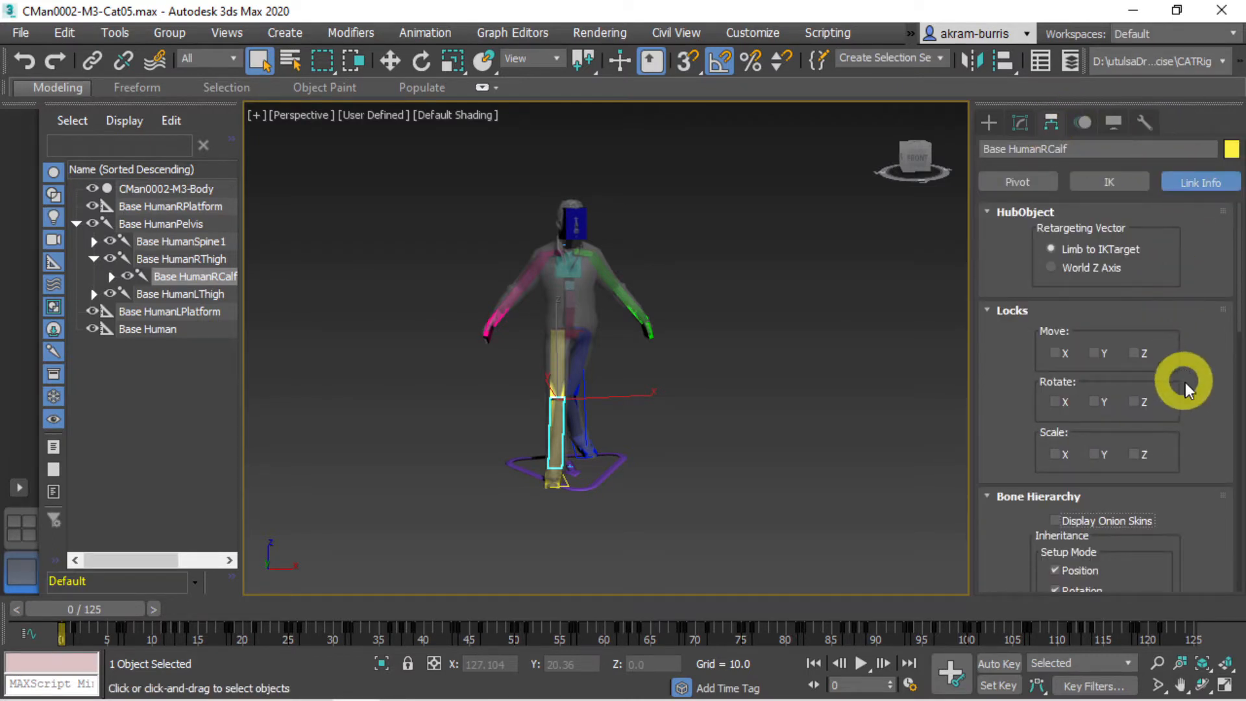
{"action": "scroll", "coordinate": [1186, 383], "scroll_direction": "down", "scroll_amount": 5}
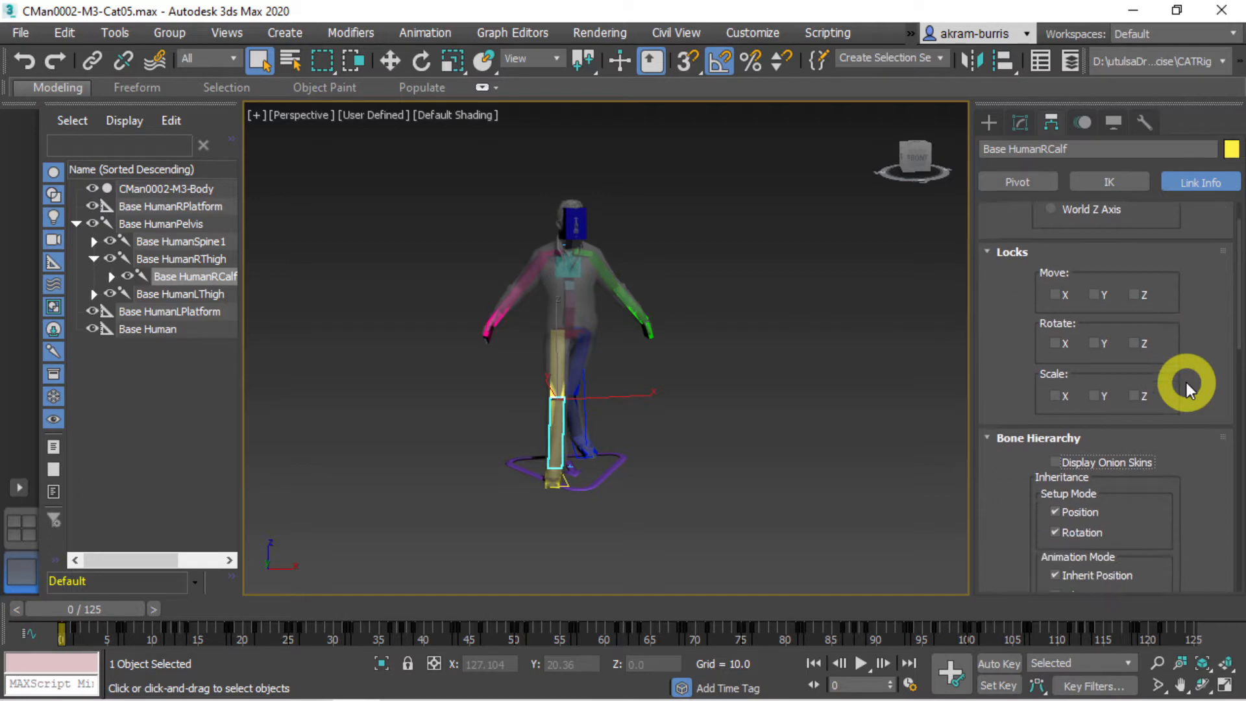
{"action": "scroll", "coordinate": [1186, 382], "scroll_direction": "down", "scroll_amount": 8}
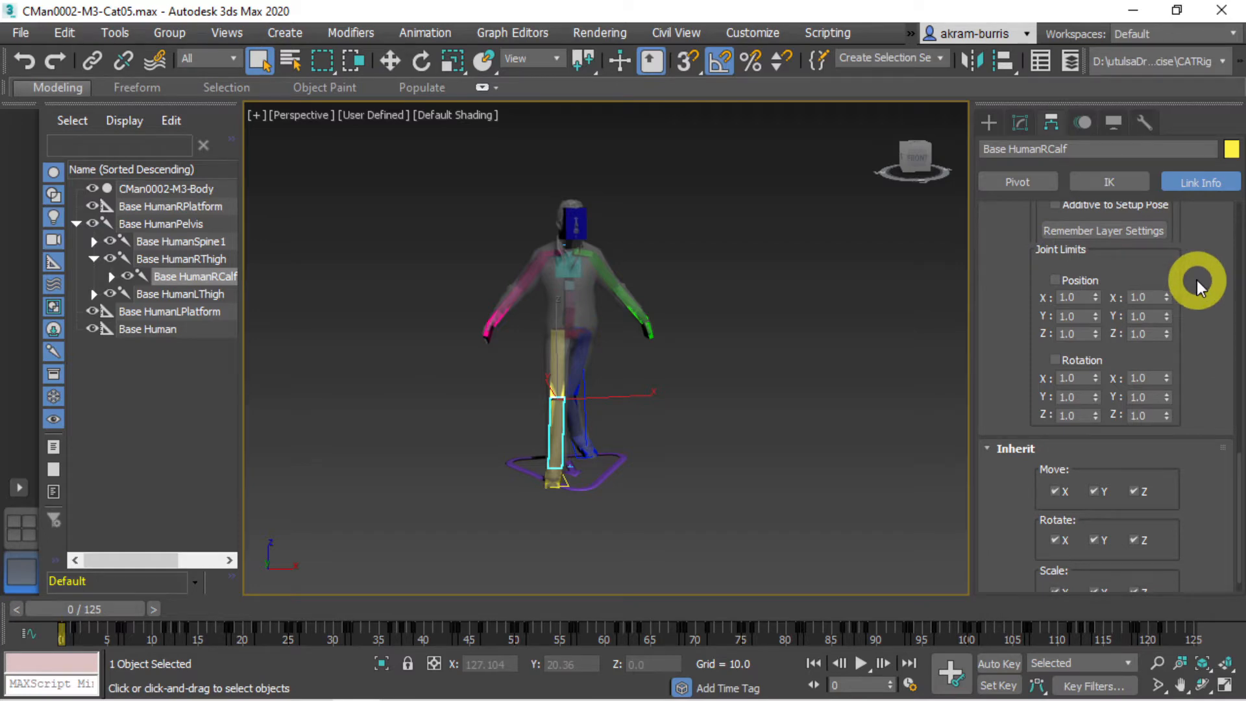
{"action": "left_click", "coordinate": [1081, 358]}
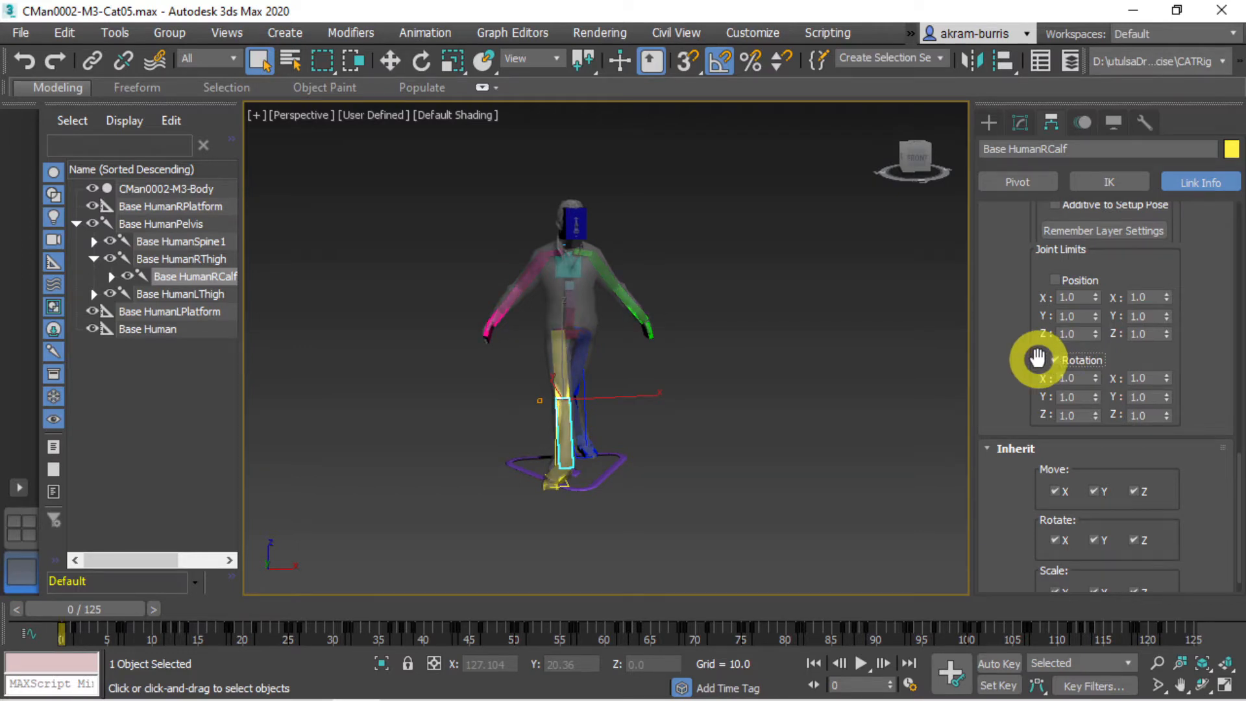
Step: Set the right calf's rotation limits to 90 and -90 on X and Y, and to 90 and 0.1 on Z
{"action": "left_click_drag", "start_coordinate": [1079, 379], "coordinate": [1046, 380]}
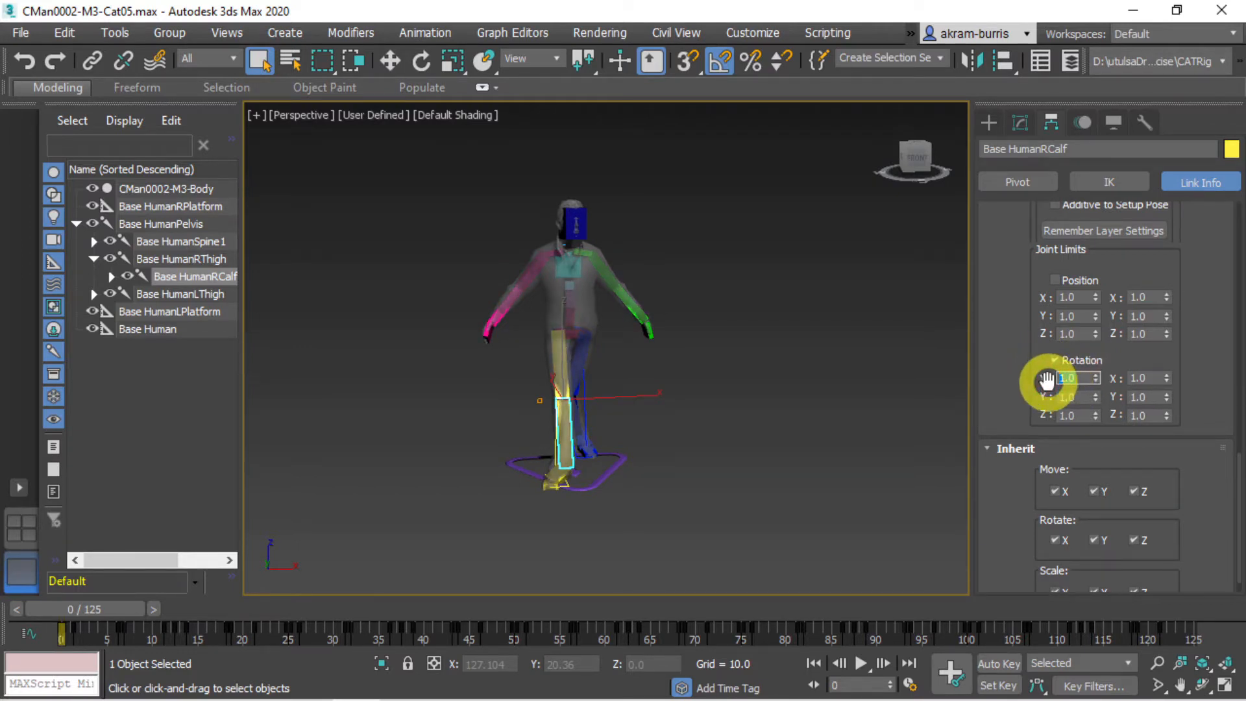
{"action": "type", "text": "90"}
{"action": "key", "text": "Tab"}
{"action": "type", "text": "-90"}
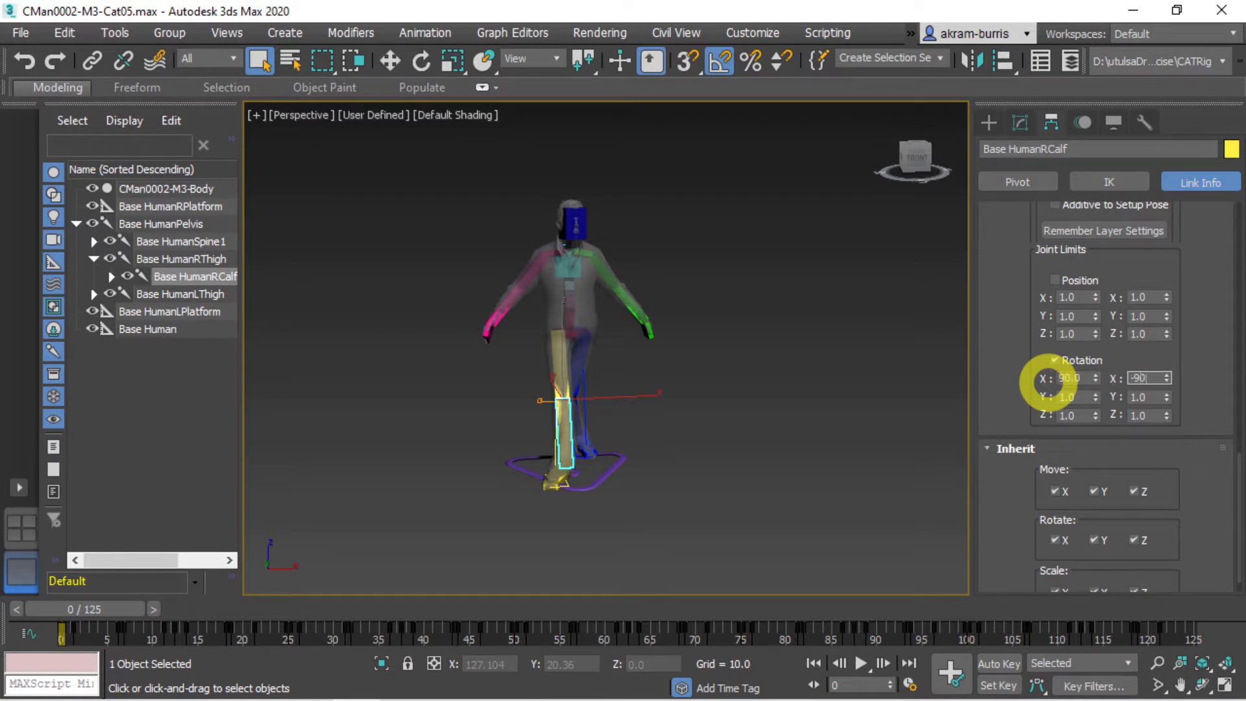
{"action": "key", "text": "Tab"}
{"action": "type", "text": "90"}
{"action": "key", "text": "Tab"}
{"action": "type", "text": "-90"}
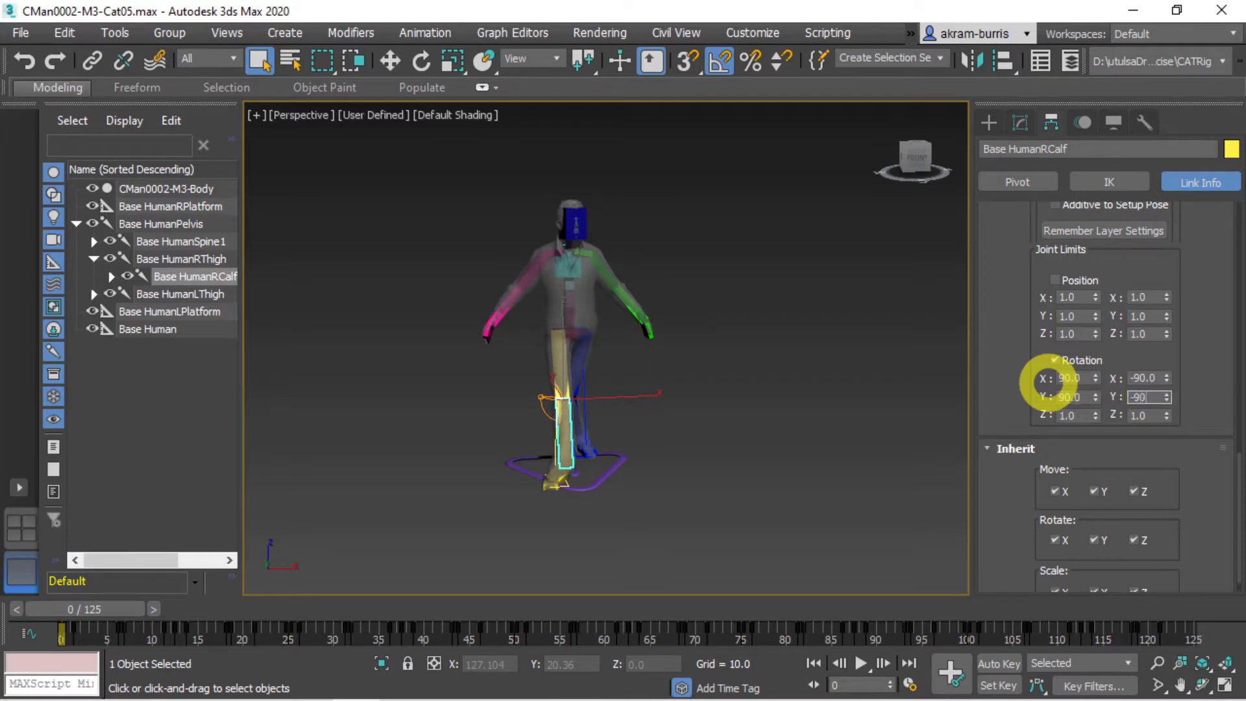
{"action": "key", "text": "Tab"}
{"action": "type", "text": "90"}
{"action": "key", "text": "Tab"}
{"action": "type", "text": "0.1"}
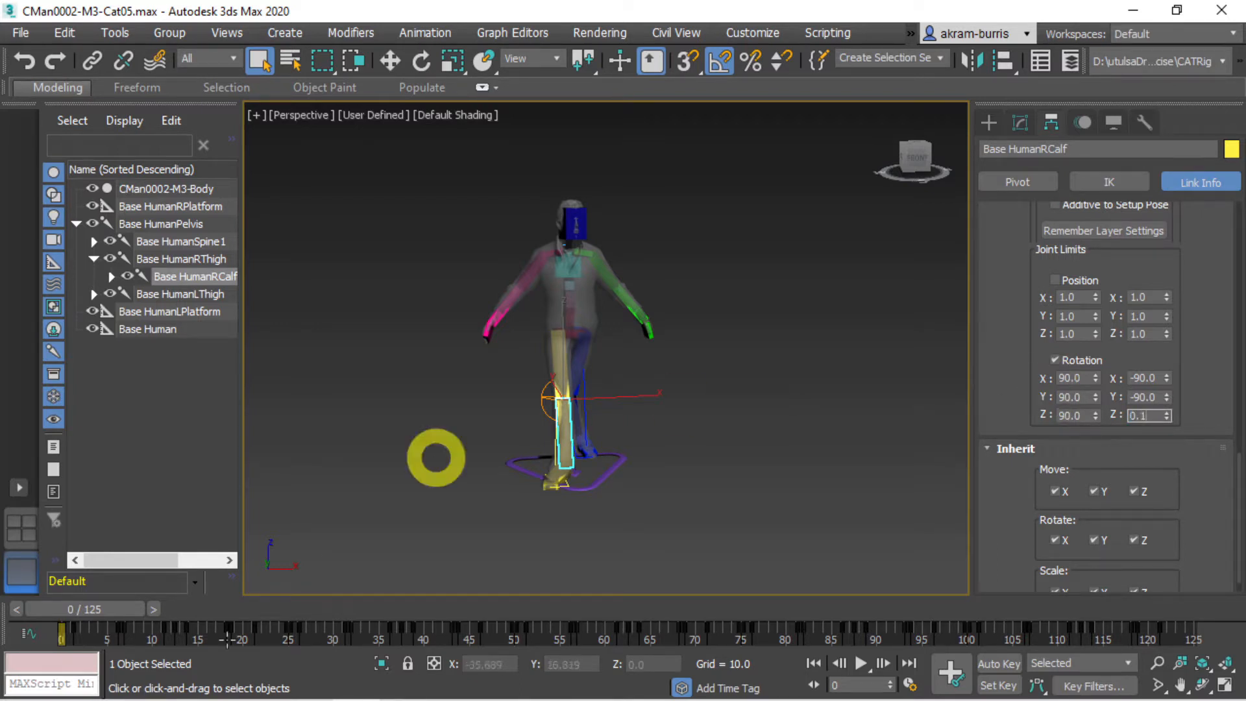
Step: Scrub through the walk cycle to examine the right knee's movement up close
{"action": "mouse_move", "coordinate": [103, 616]}
{"action": "left_mouse_down"}
{"action": "mouse_move", "coordinate": [189, 619]}
{"action": "mouse_move", "coordinate": [200, 625]}
{"action": "mouse_move", "coordinate": [150, 624]}
{"action": "mouse_move", "coordinate": [219, 638]}
{"action": "mouse_move", "coordinate": [103, 634]}
{"action": "mouse_move", "coordinate": [219, 649]}
{"action": "mouse_move", "coordinate": [97, 635]}
{"action": "left_mouse_up"}
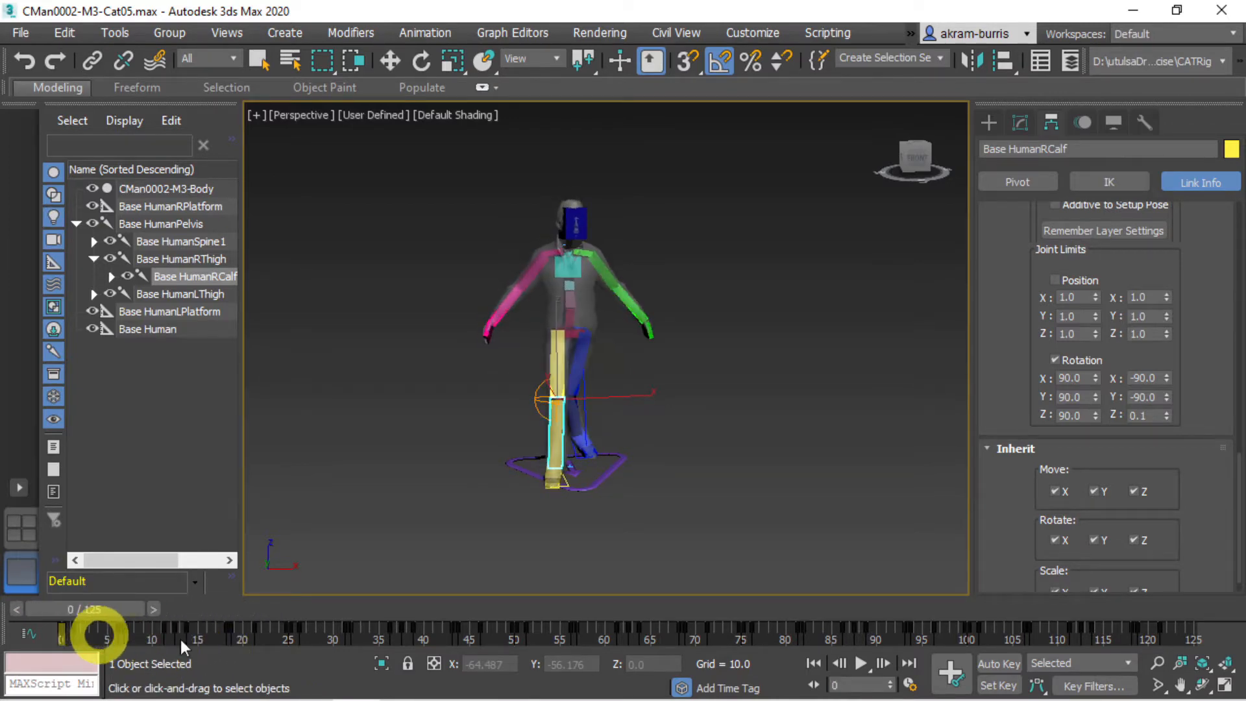
{"action": "scroll", "coordinate": [562, 420], "scroll_direction": "up", "scroll_amount": 3}
{"action": "scroll", "coordinate": [562, 420], "scroll_direction": "up", "scroll_amount": 2}
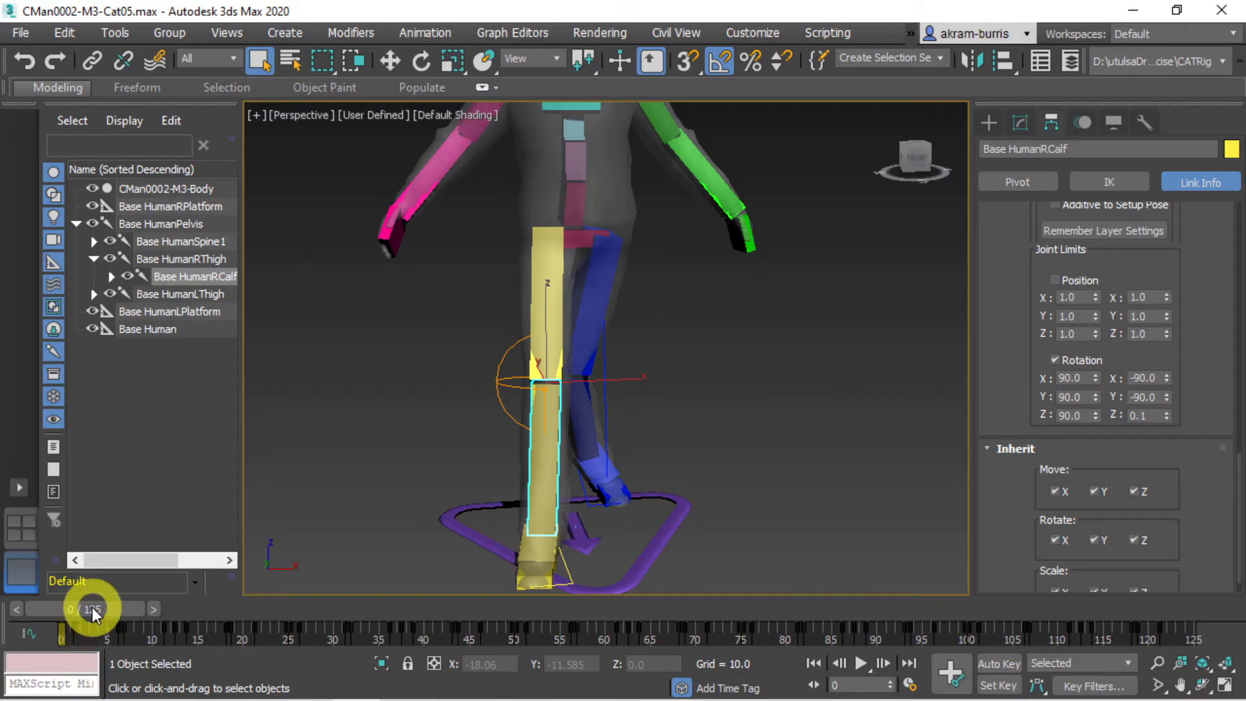
{"action": "left_click_drag", "start_coordinate": [80, 613], "coordinate": [260, 649]}
{"action": "left_click_drag", "start_coordinate": [330, 663], "coordinate": [332, 664]}
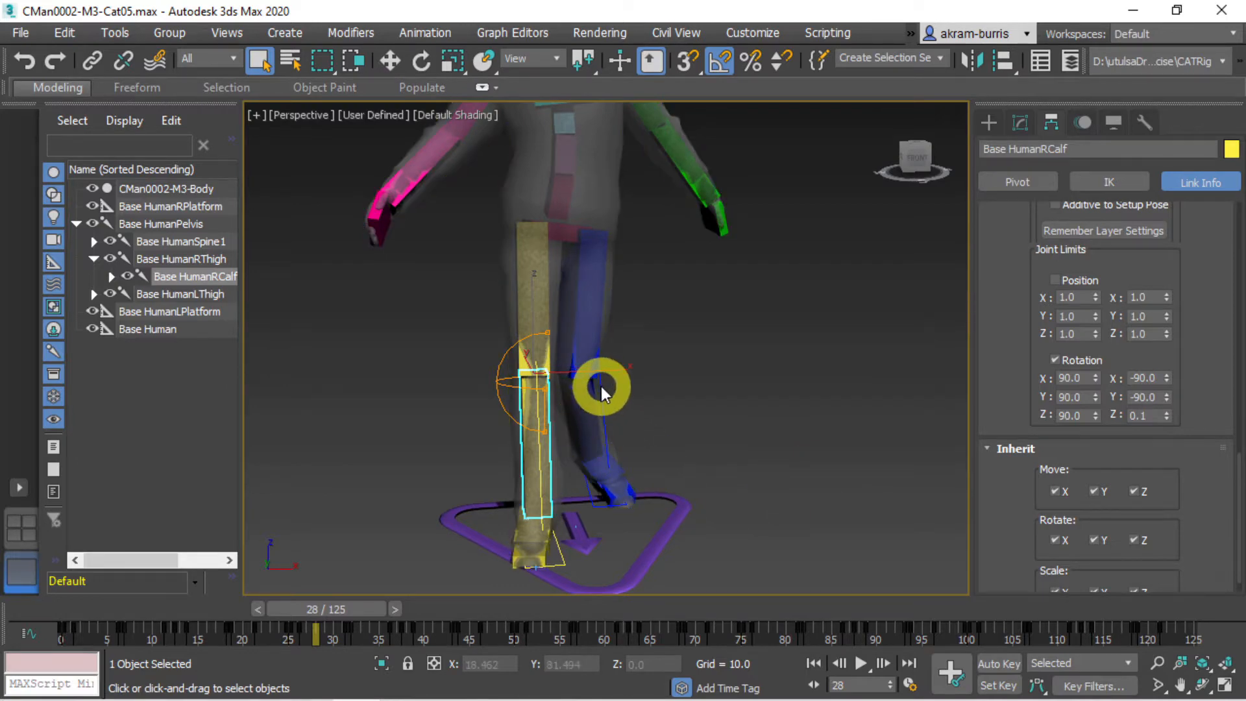
Step: Set the left calf's rotation joint limits to 90 and -90 on both X and Y
{"action": "left_click", "coordinate": [601, 387]}
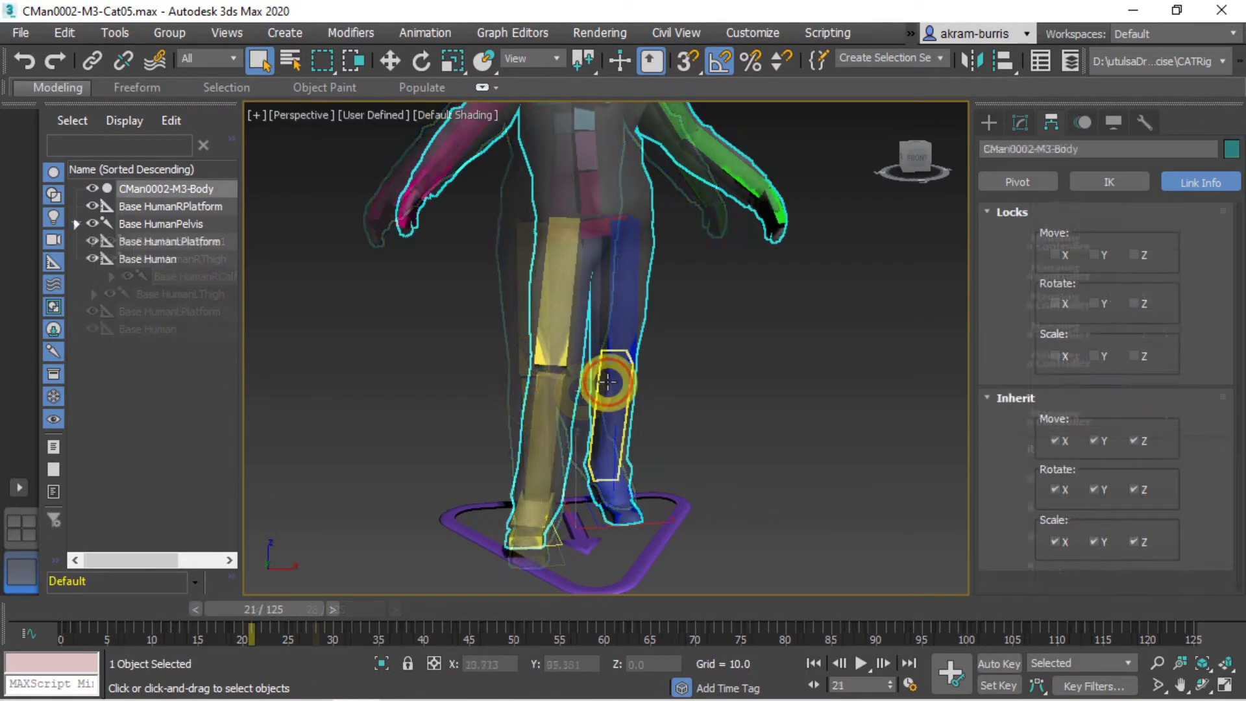
{"action": "left_click", "coordinate": [606, 376]}
{"action": "scroll", "coordinate": [1084, 409], "scroll_direction": "down", "scroll_amount": 2}
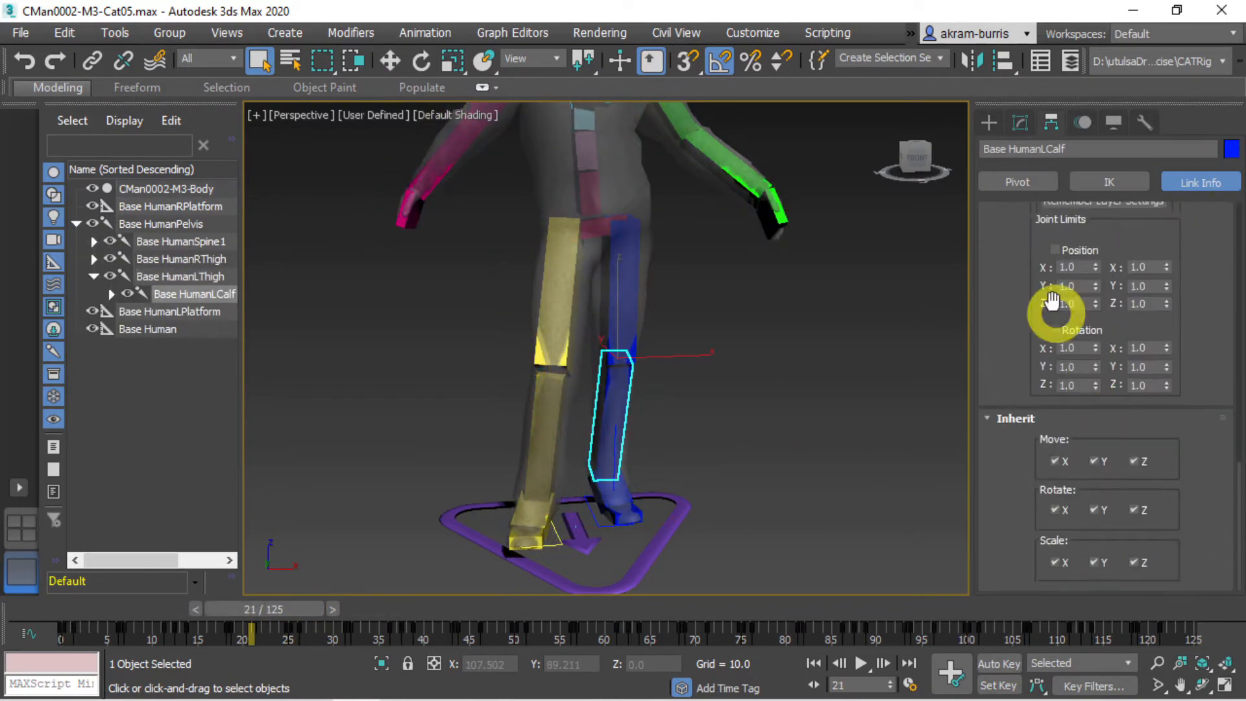
{"action": "left_click", "coordinate": [1064, 349]}
{"action": "left_click_drag", "start_coordinate": [1064, 348], "coordinate": [947, 347]}
{"action": "type", "text": "90"}
{"action": "key", "text": "Tab"}
{"action": "type", "text": "-90"}
{"action": "key", "text": "Tab"}
{"action": "type", "text": "90"}
{"action": "key", "text": "Tab"}
{"action": "type", "text": "-90"}
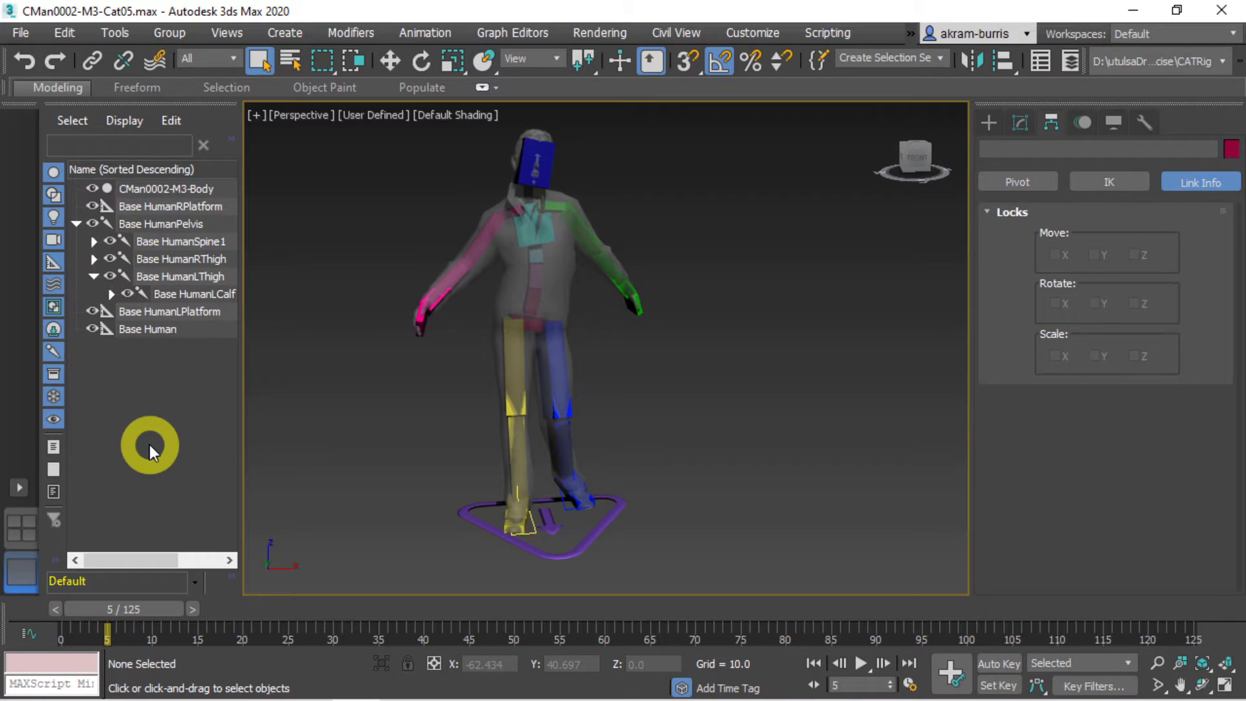
Step: Open the CATMotion editor for the Base Human rig and display the Legs KneeAngle curve in PelvisGroup
{"action": "left_click", "coordinate": [158, 332]}
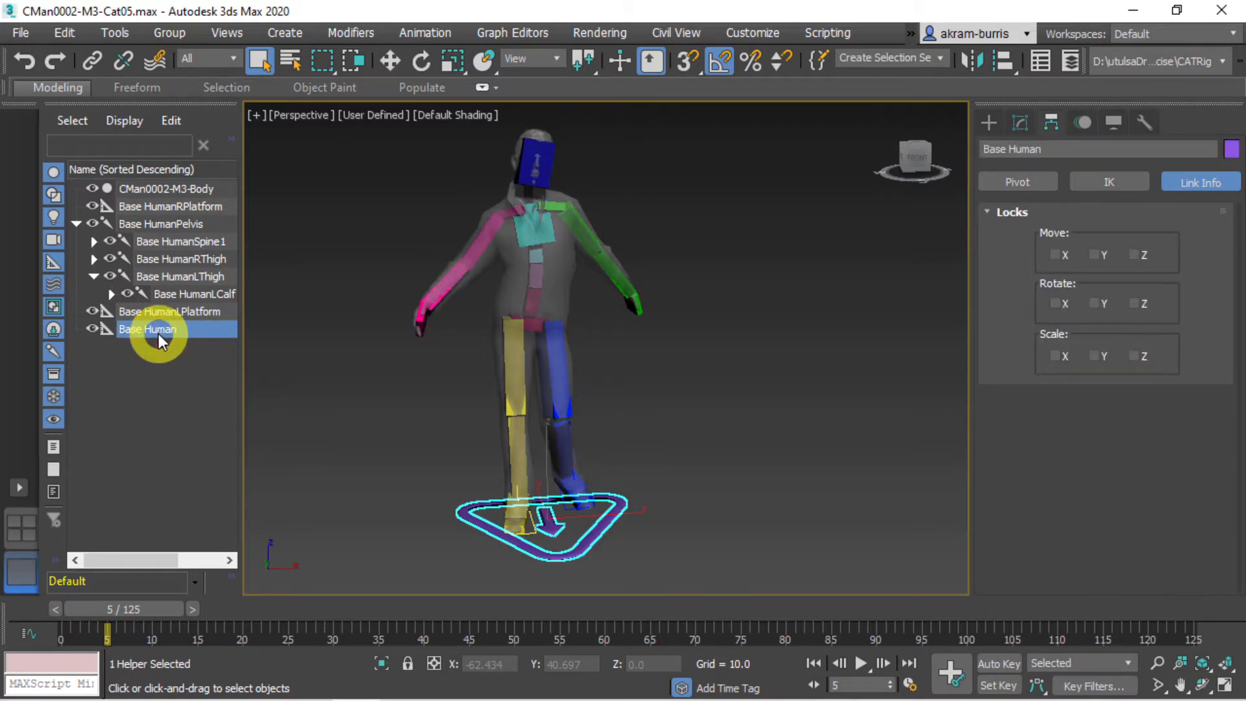
{"action": "left_click", "coordinate": [1089, 131]}
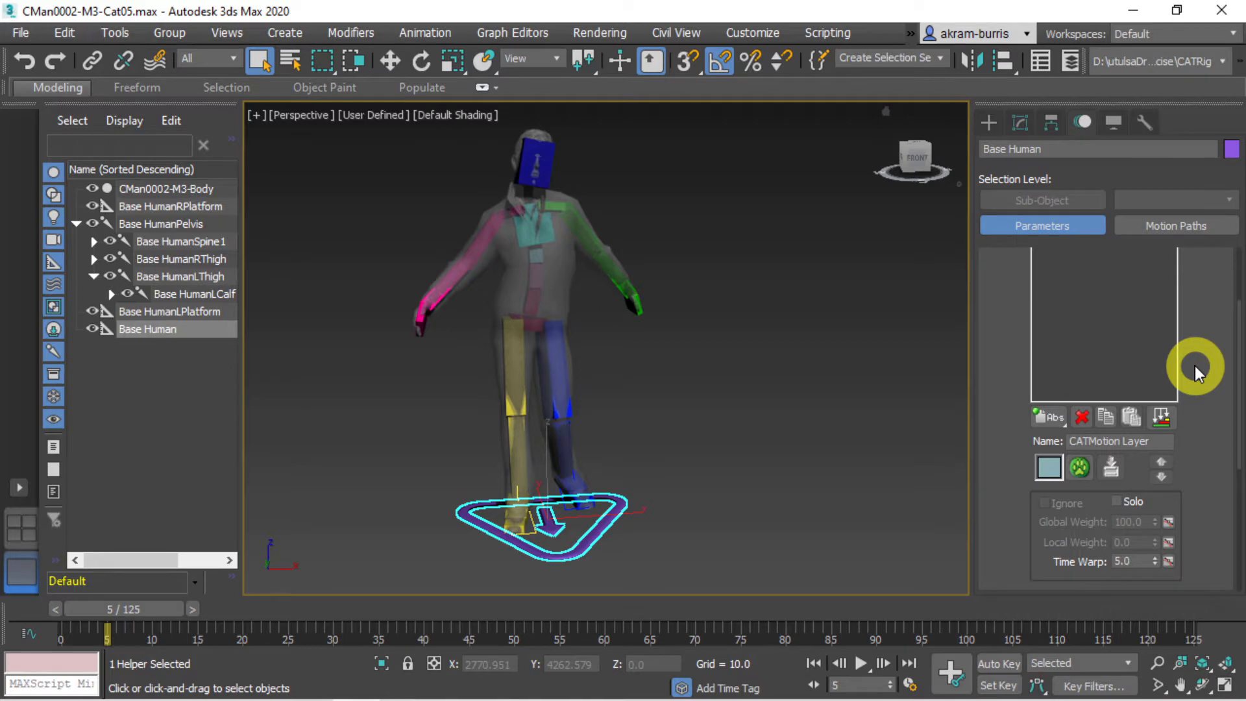
{"action": "left_click", "coordinate": [1081, 467]}
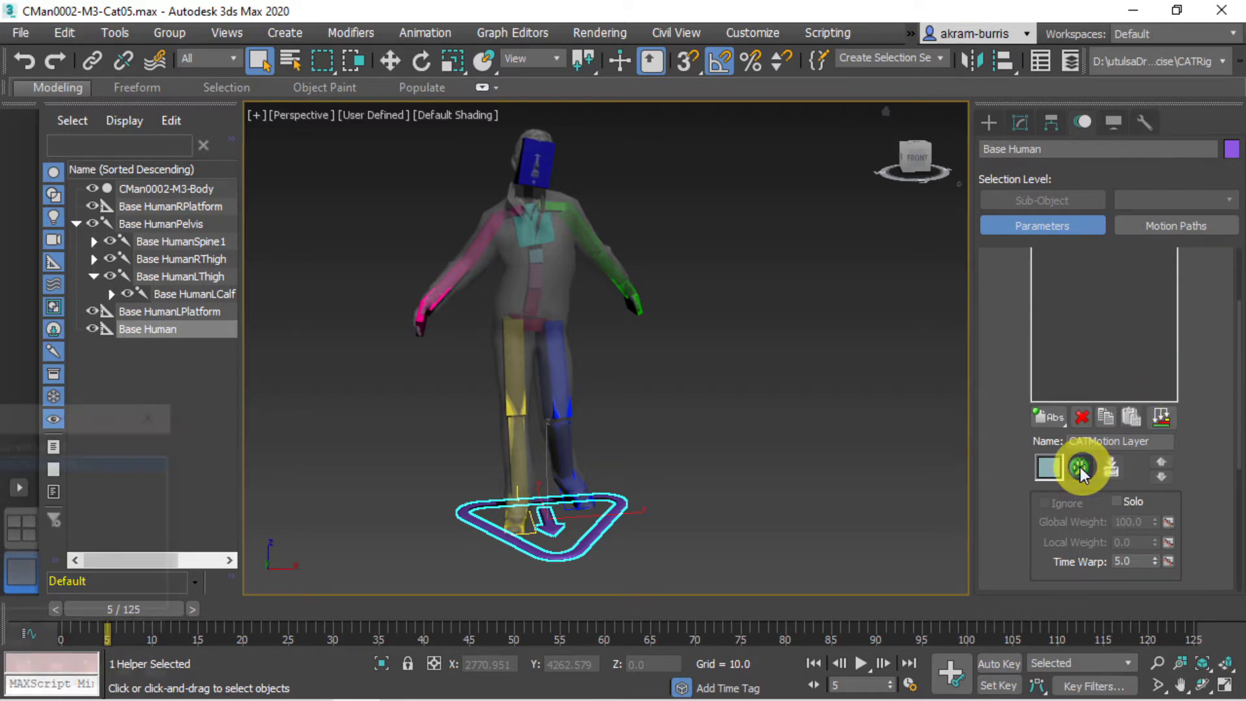
{"action": "left_click_drag", "start_coordinate": [700, 204], "coordinate": [766, 188]}
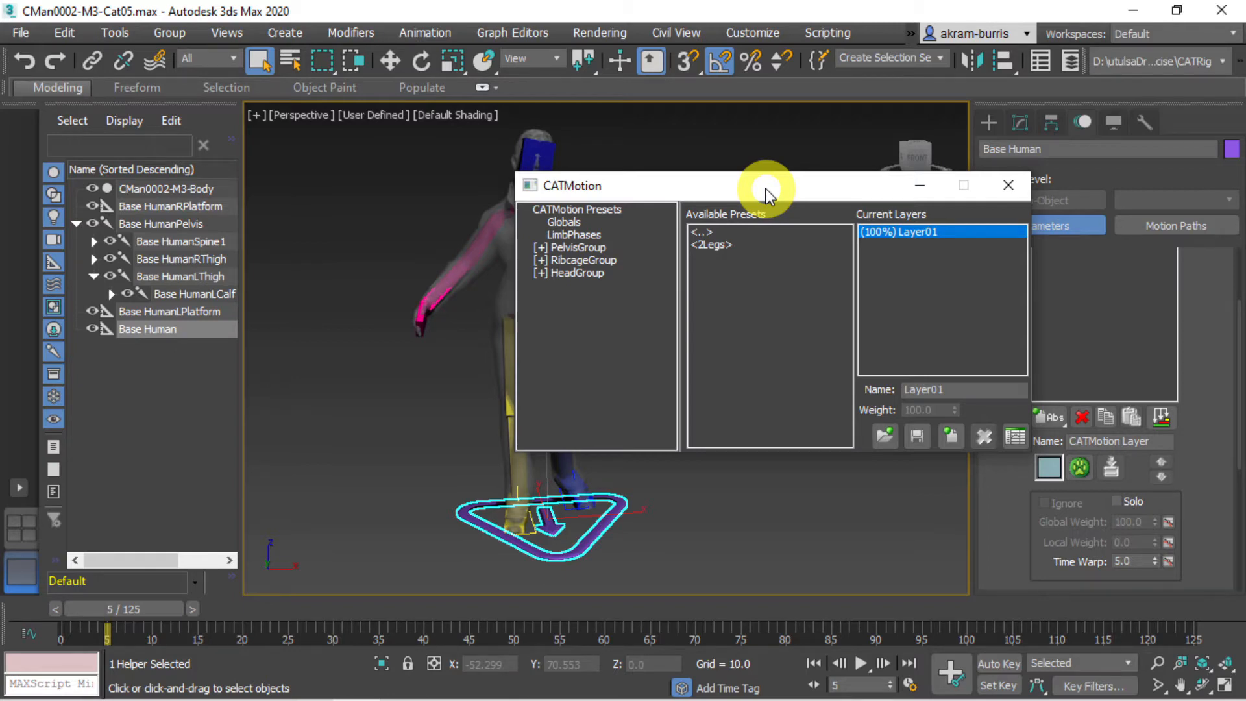
{"action": "left_click", "coordinate": [540, 247]}
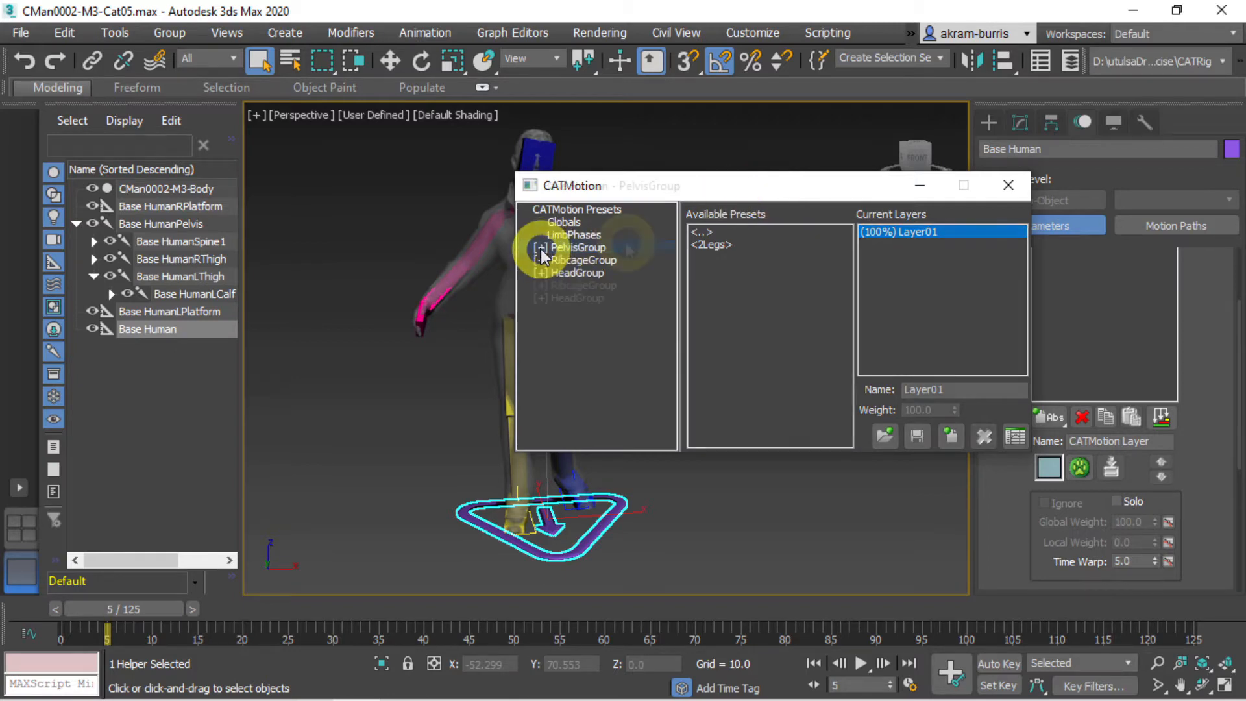
{"action": "left_click", "coordinate": [555, 274]}
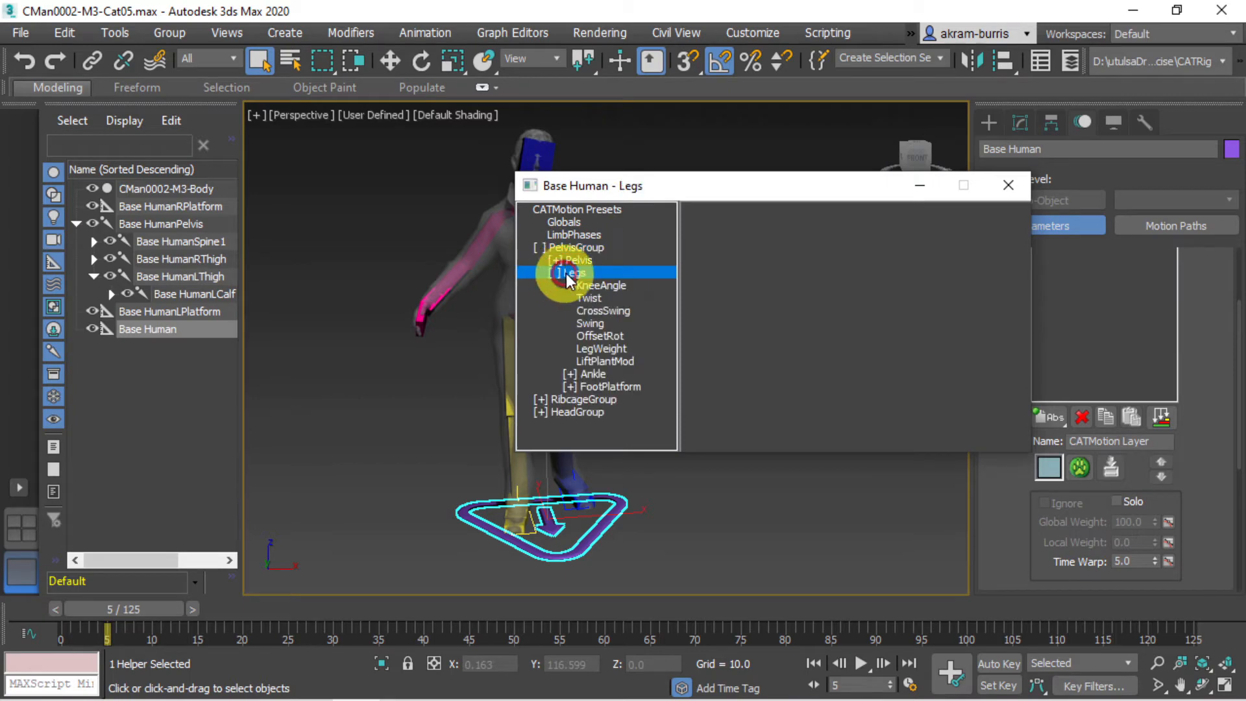
{"action": "left_click", "coordinate": [602, 286]}
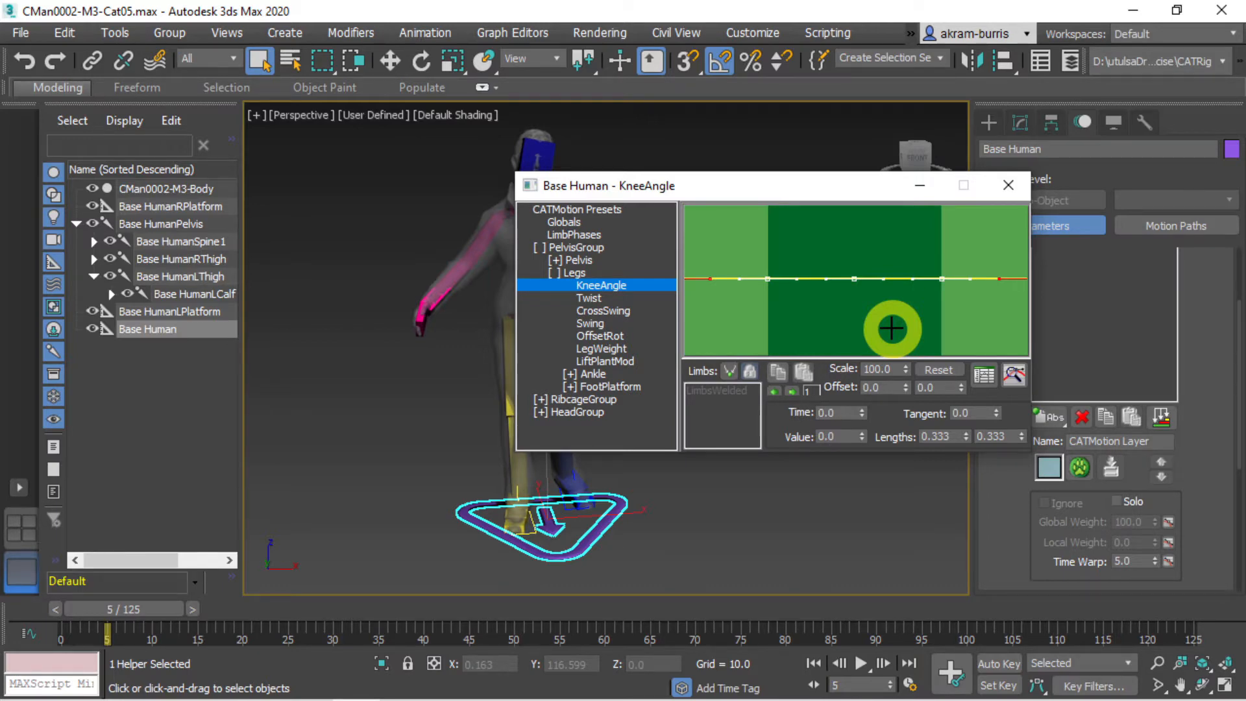
Step: Go through the keys of the KneeAngle curve and return to key 1
{"action": "left_click", "coordinate": [788, 391]}
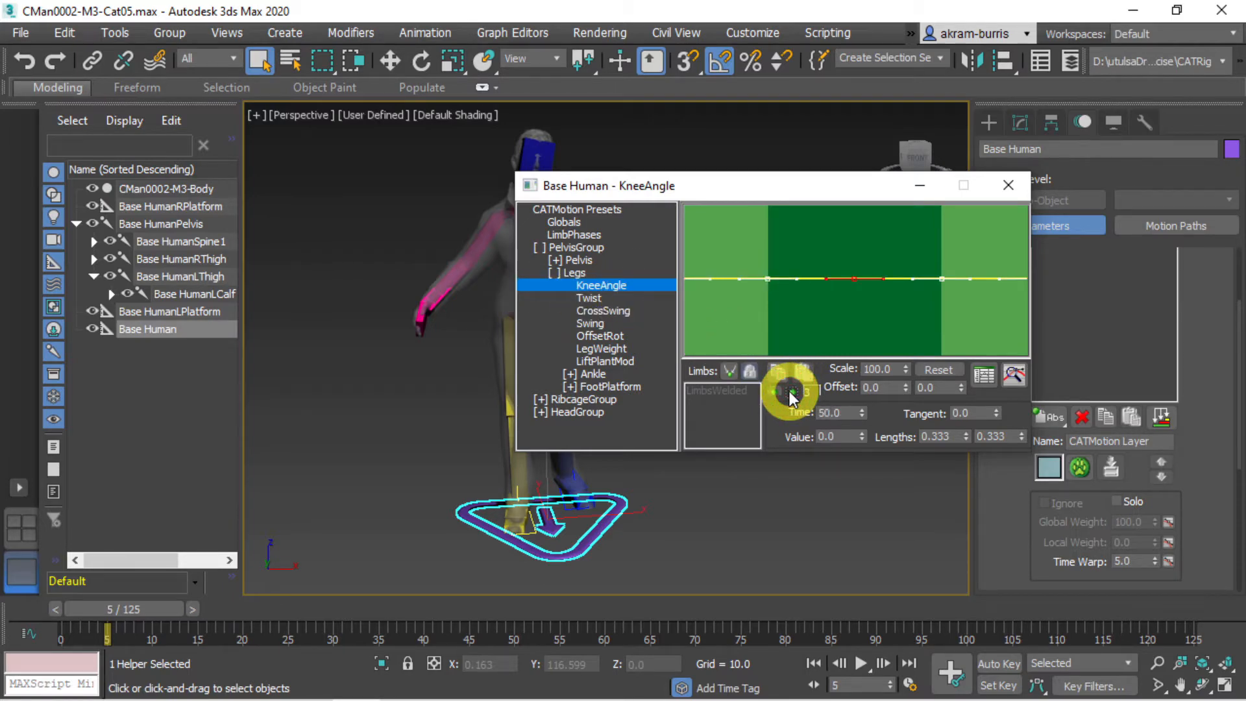
{"action": "left_click", "coordinate": [789, 390]}
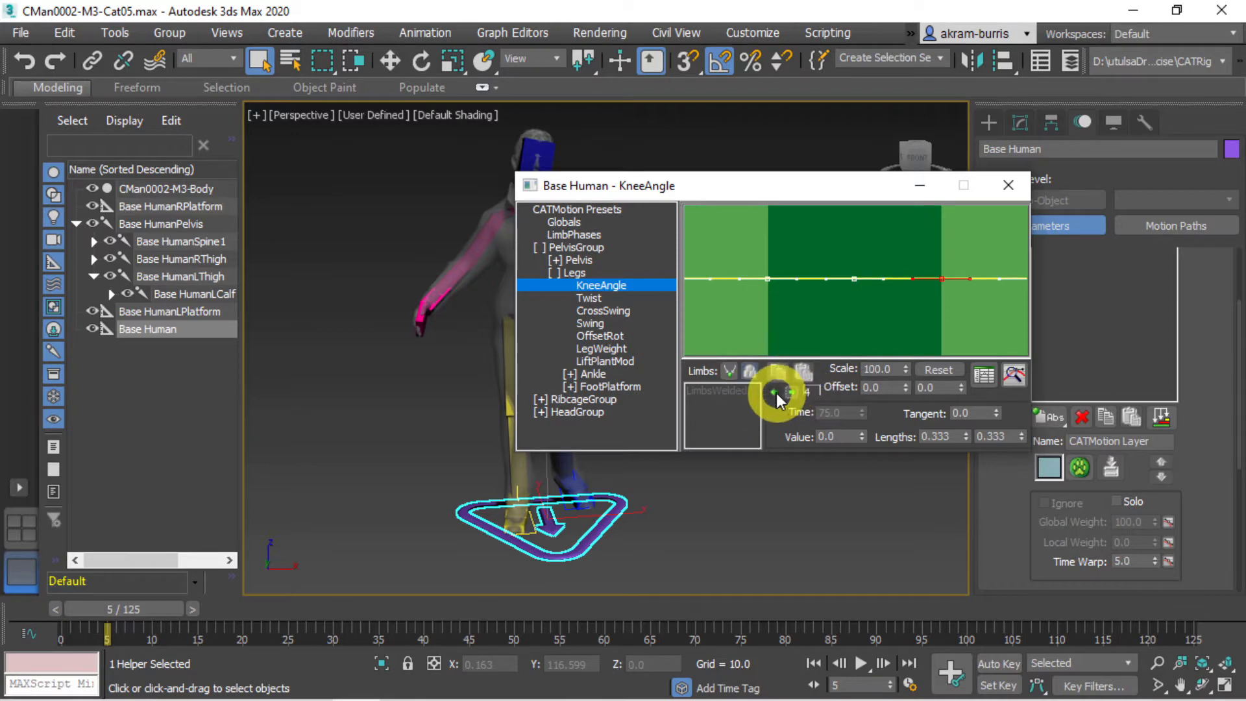
{"action": "left_click", "coordinate": [774, 392]}
{"action": "left_click", "coordinate": [776, 392]}
{"action": "left_click", "coordinate": [776, 392]}
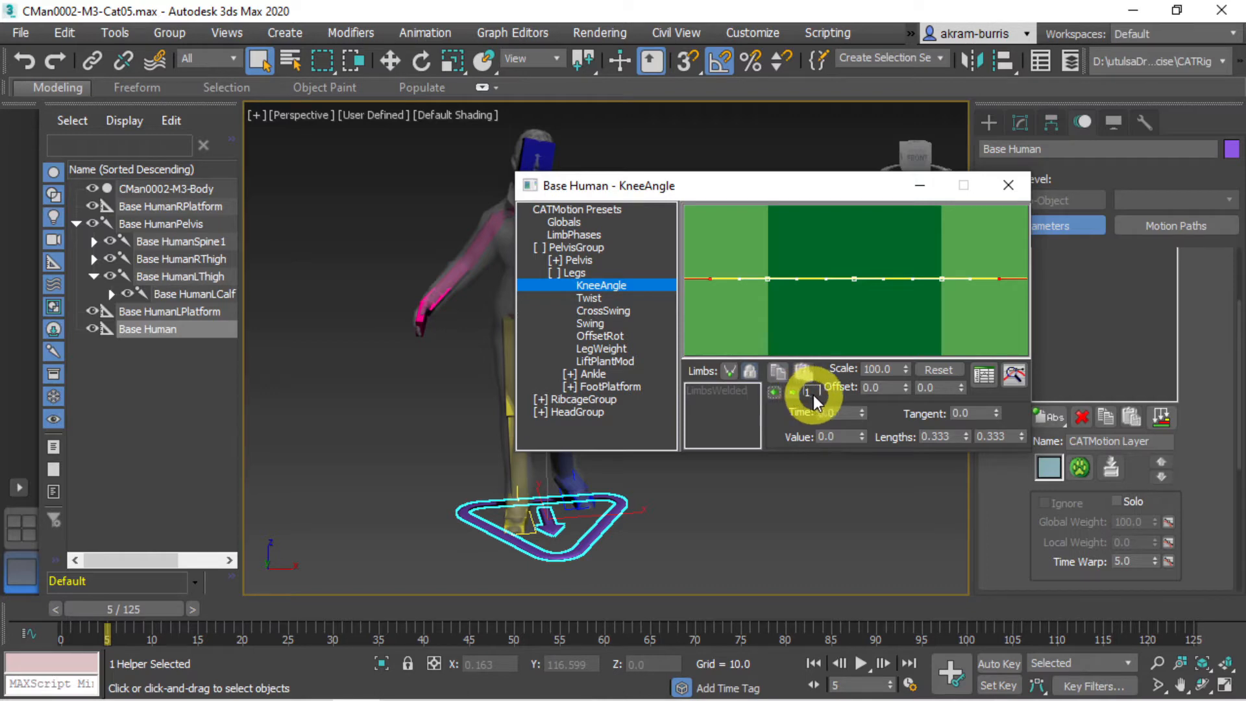
Step: Set the values of keys 1 and 2 on the Legs KneeAngle curve to 25
{"action": "left_click_drag", "start_coordinate": [840, 438], "coordinate": [773, 439]}
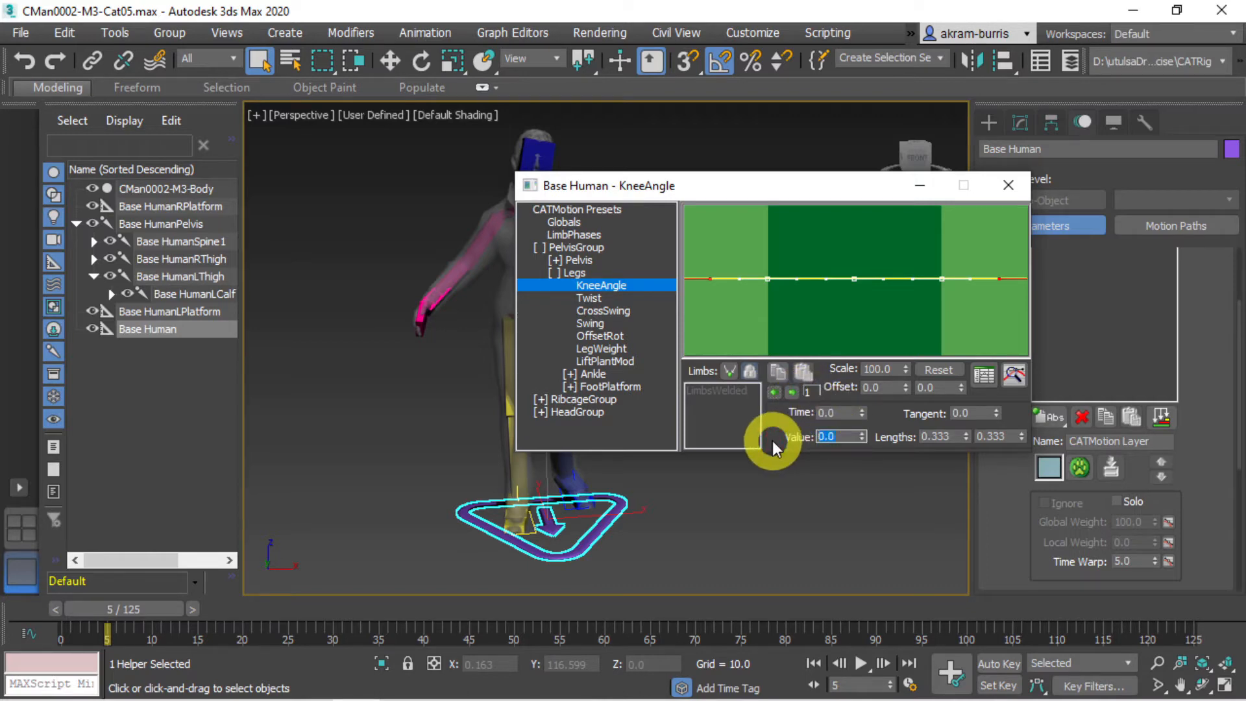
{"action": "type", "text": "25"}
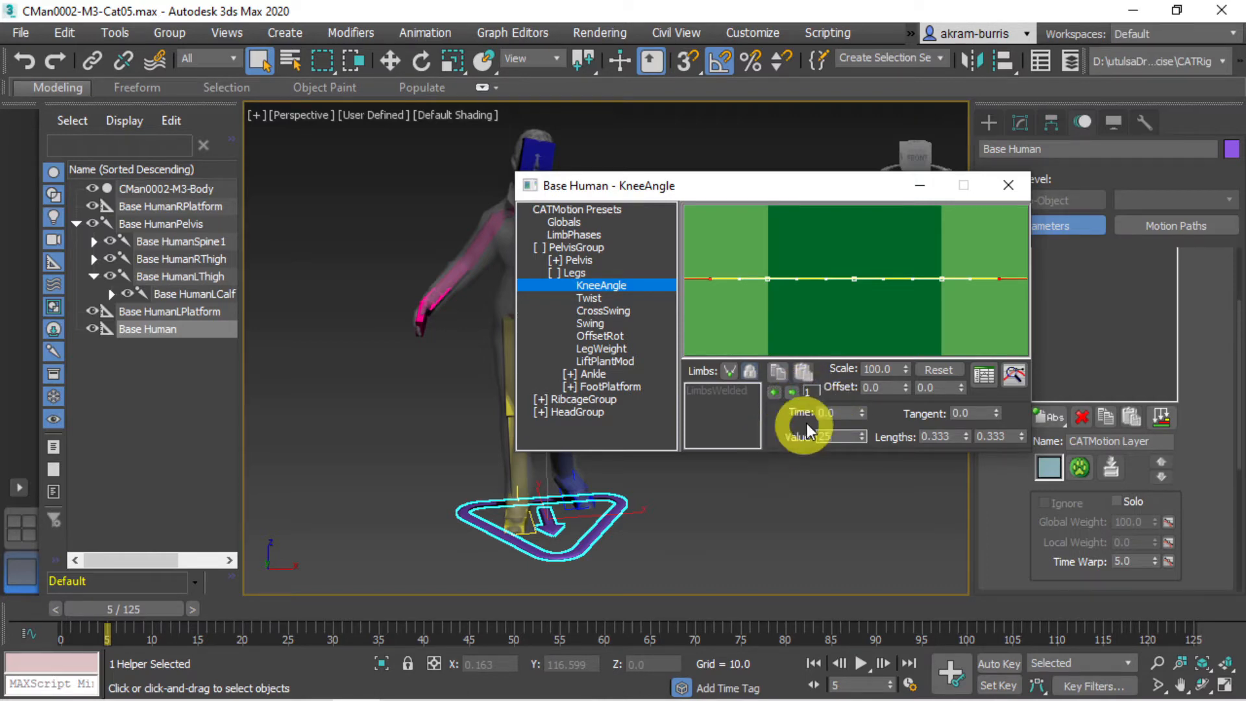
{"action": "left_click", "coordinate": [795, 391]}
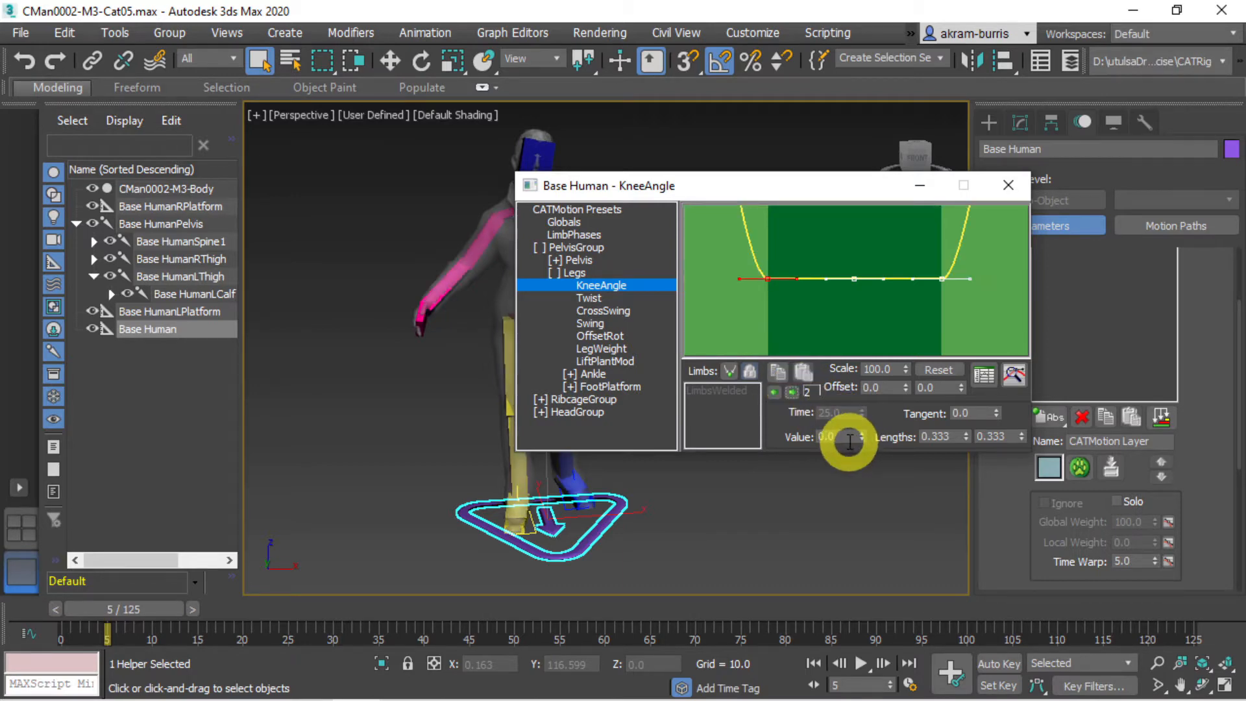
{"action": "left_click_drag", "start_coordinate": [850, 442], "coordinate": [809, 439]}
{"action": "type", "text": "25"}
{"action": "key", "text": "Return"}
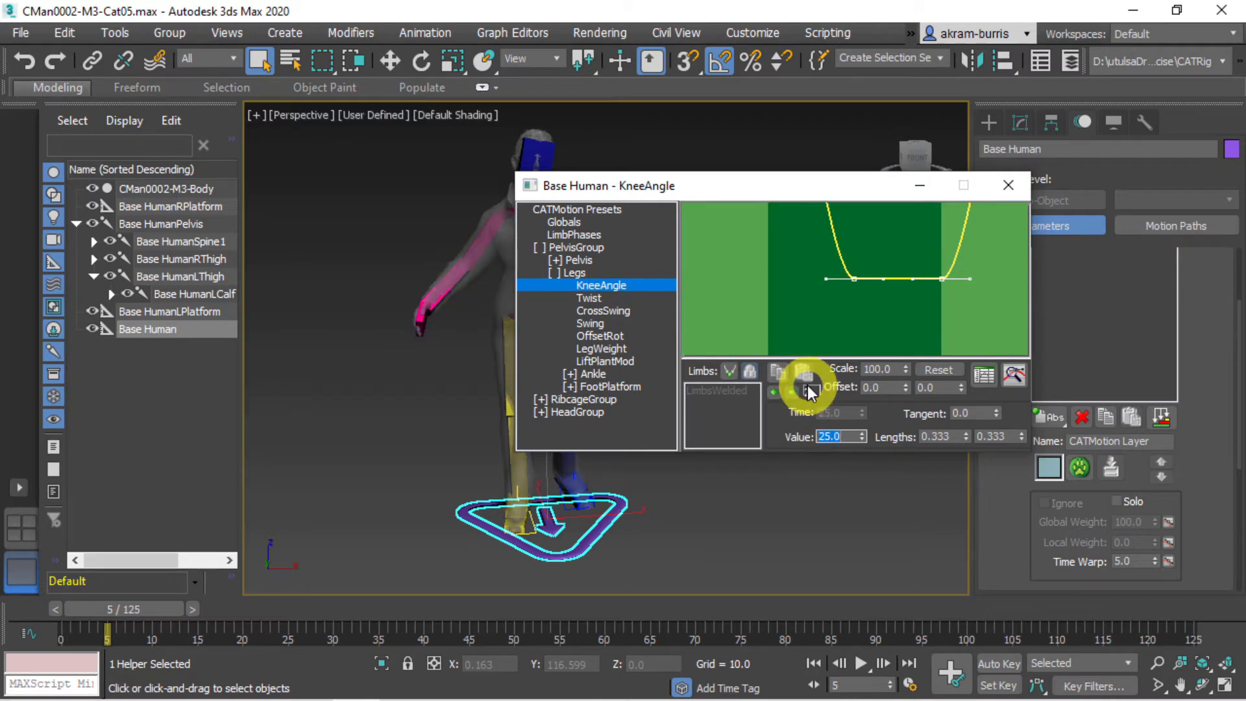
Step: Set KneeAngle key 3 to 35 and key 4 to 25, and fit the curve in the graph
{"action": "left_click", "coordinate": [792, 392]}
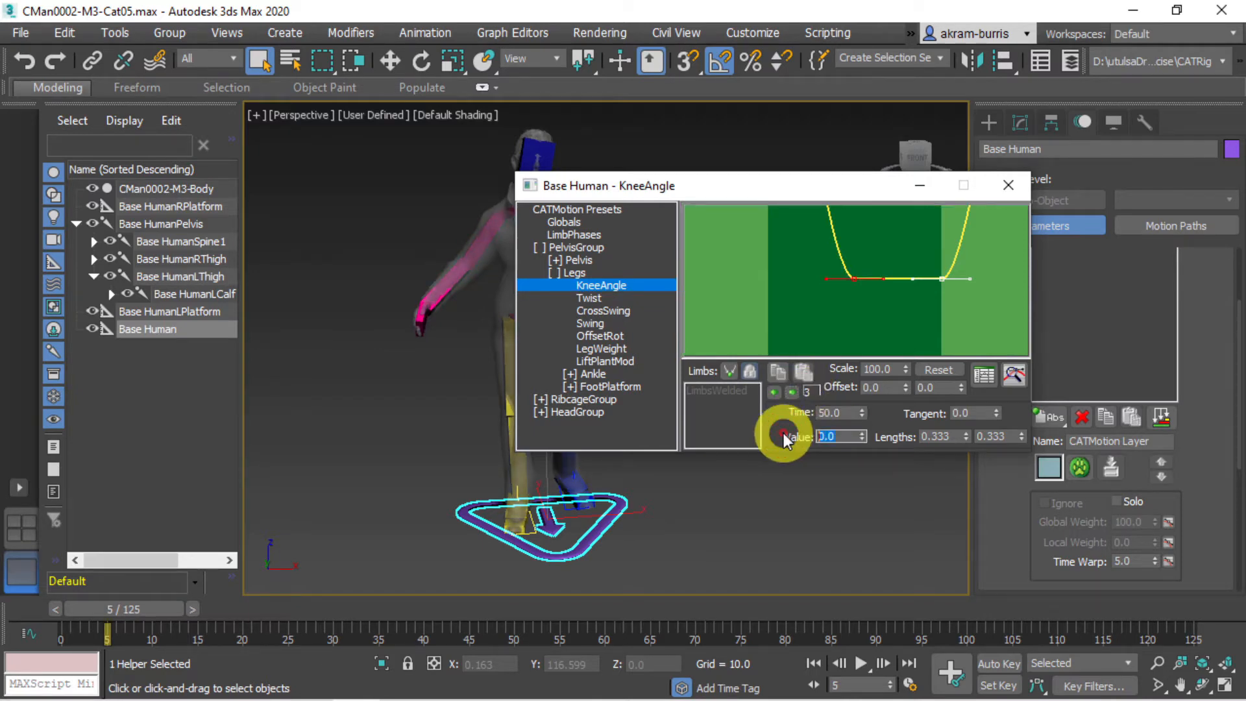
{"action": "type", "text": "35"}
{"action": "key", "text": "Return"}
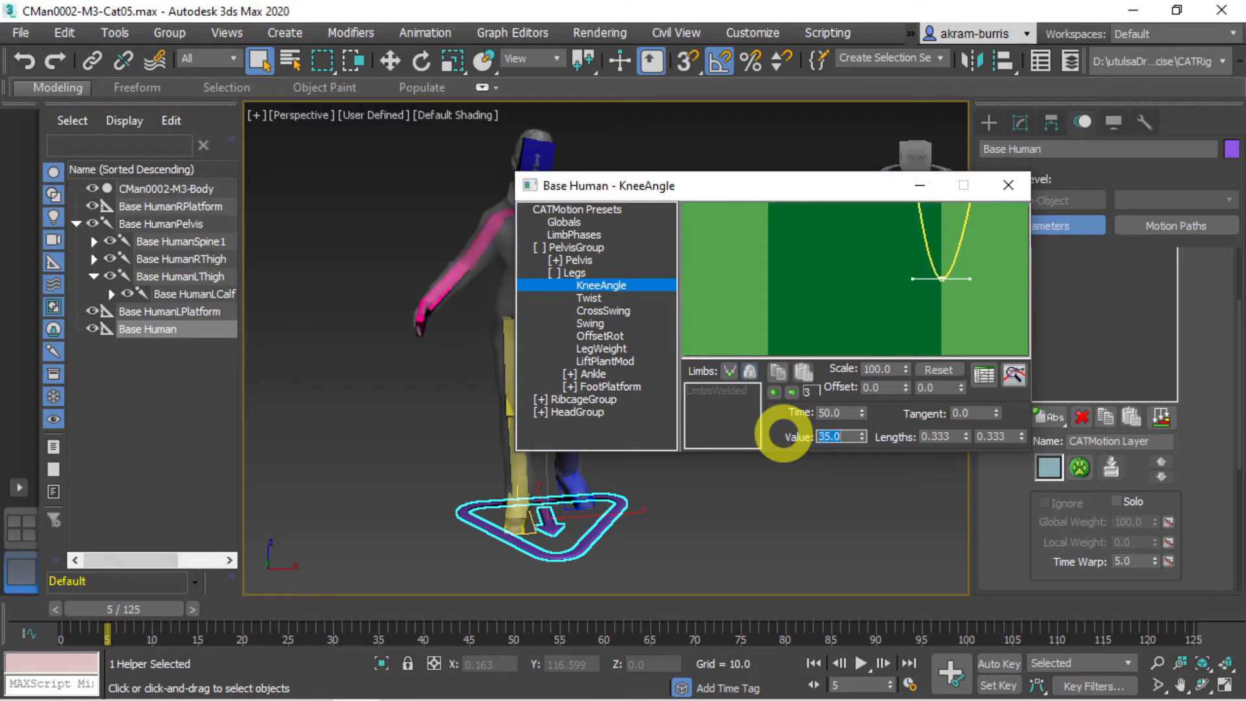
{"action": "left_click", "coordinate": [791, 392]}
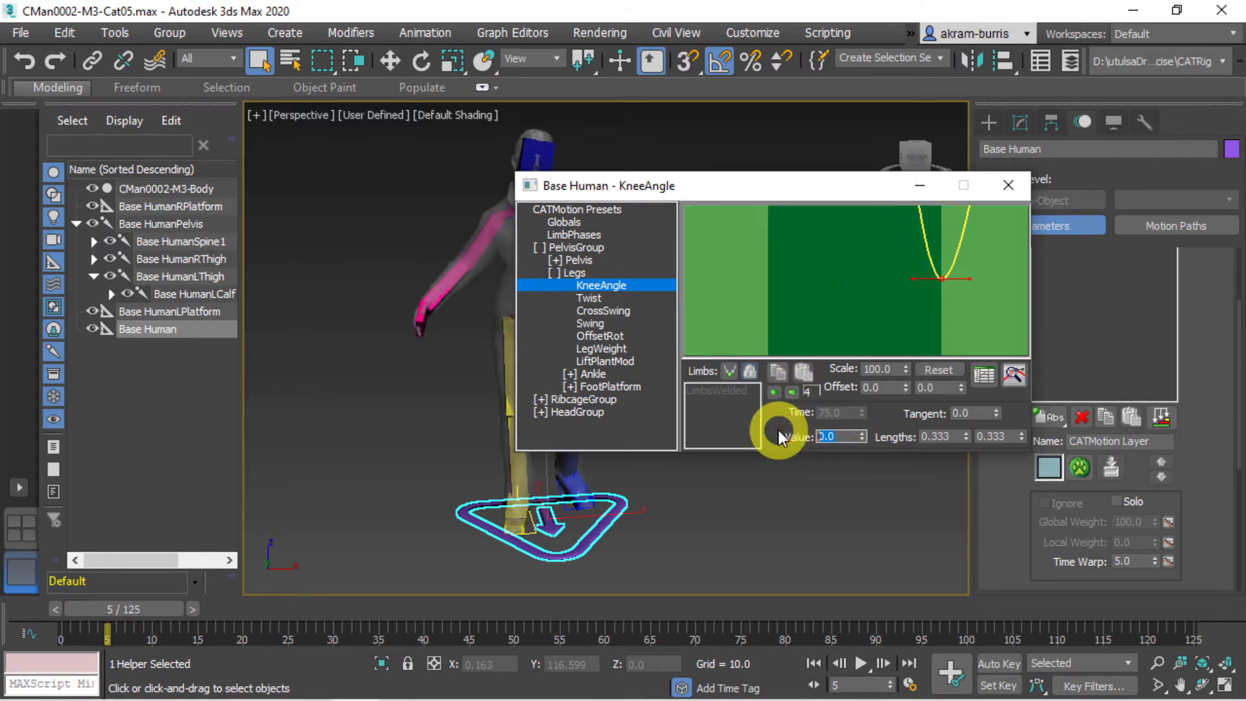
{"action": "type", "text": "25"}
{"action": "key", "text": "Return"}
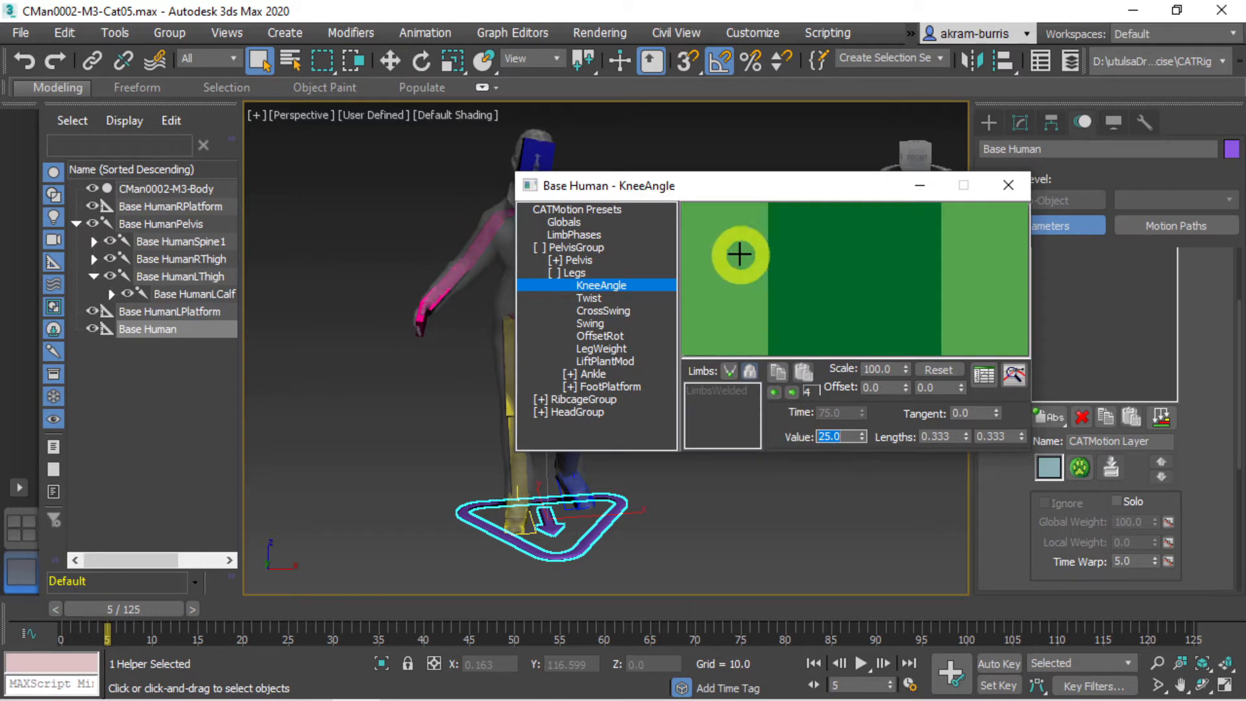
{"action": "left_click", "coordinate": [1014, 374]}
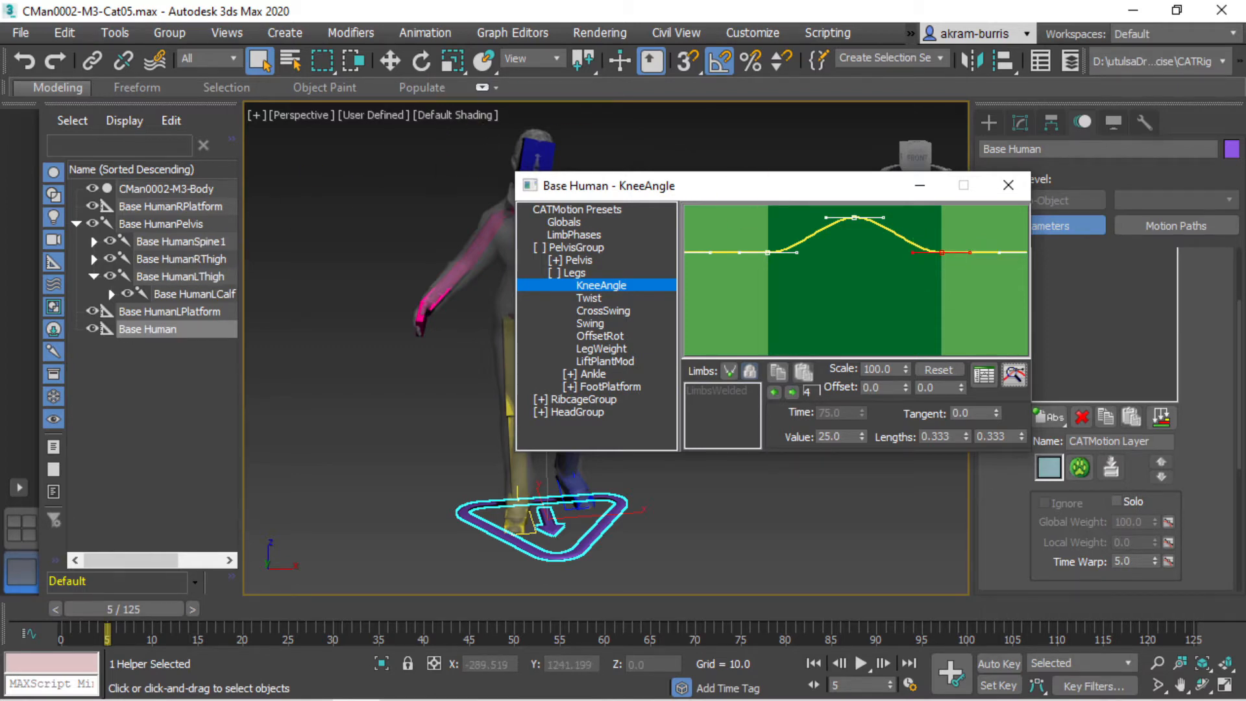
Step: Deselect the rig and display the Pelvis Twist curve of PelvisGroup in the CATMotion editor
{"action": "left_click", "coordinate": [610, 163]}
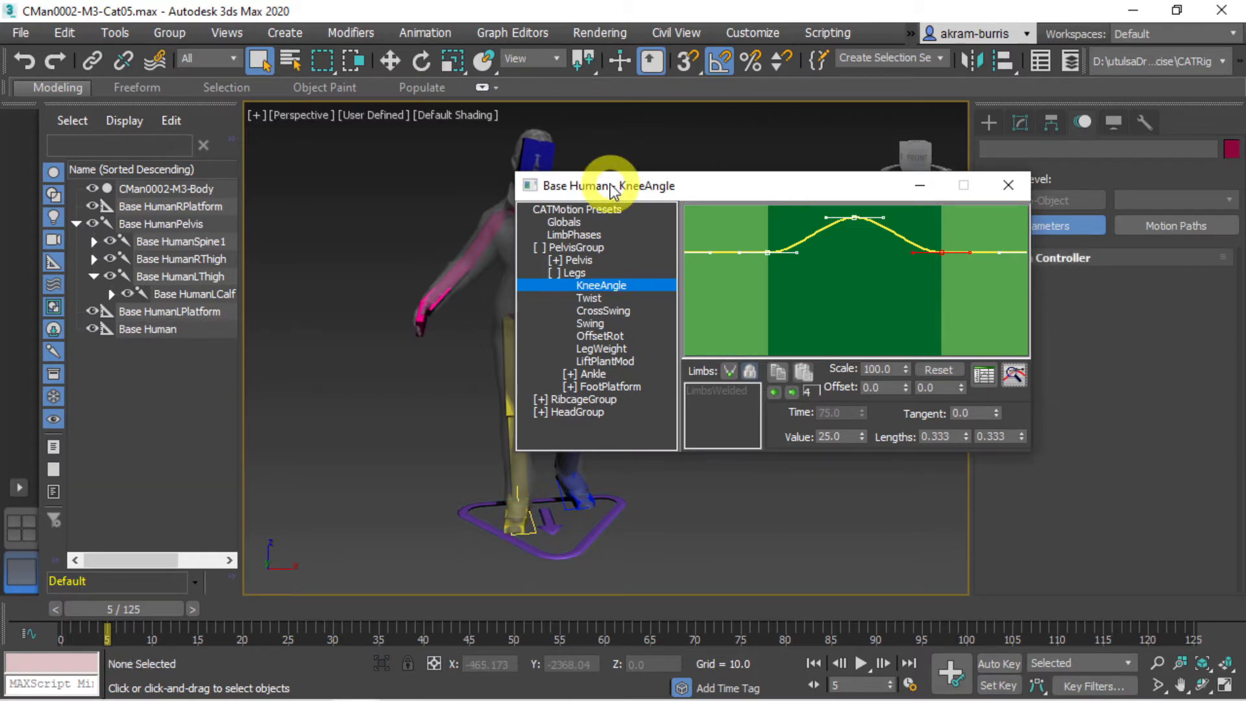
{"action": "left_click", "coordinate": [555, 272]}
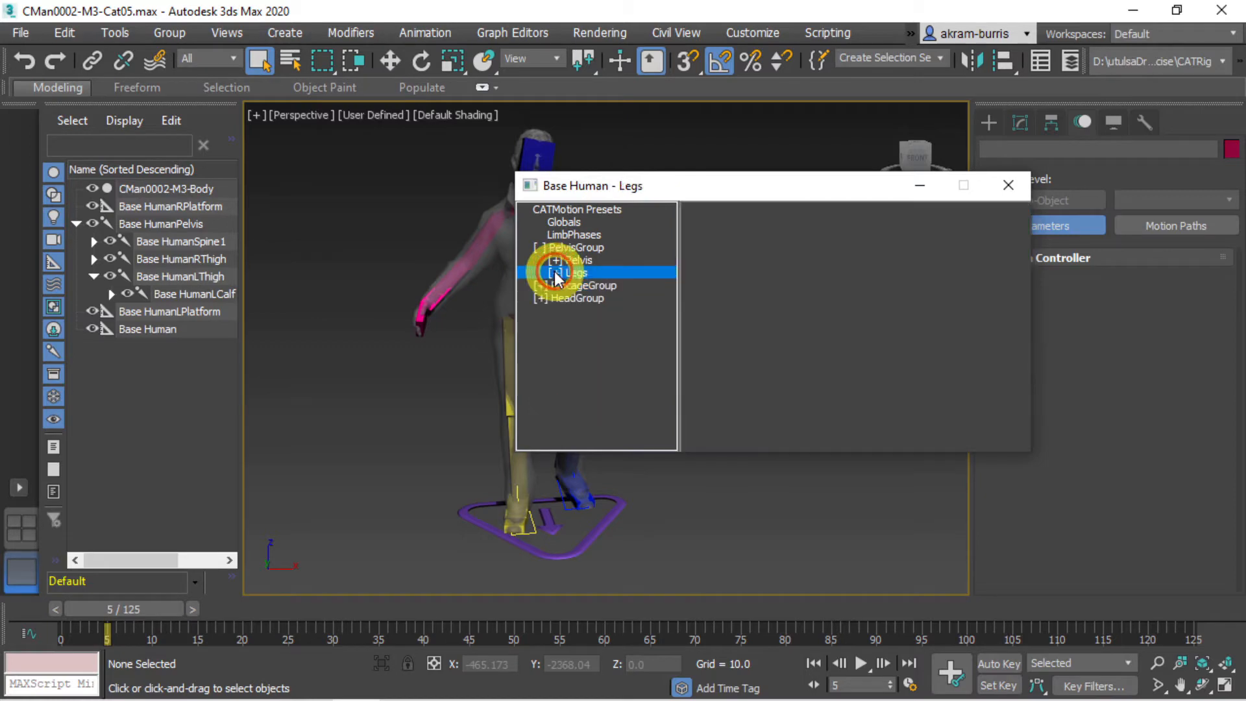
{"action": "left_click", "coordinate": [556, 259]}
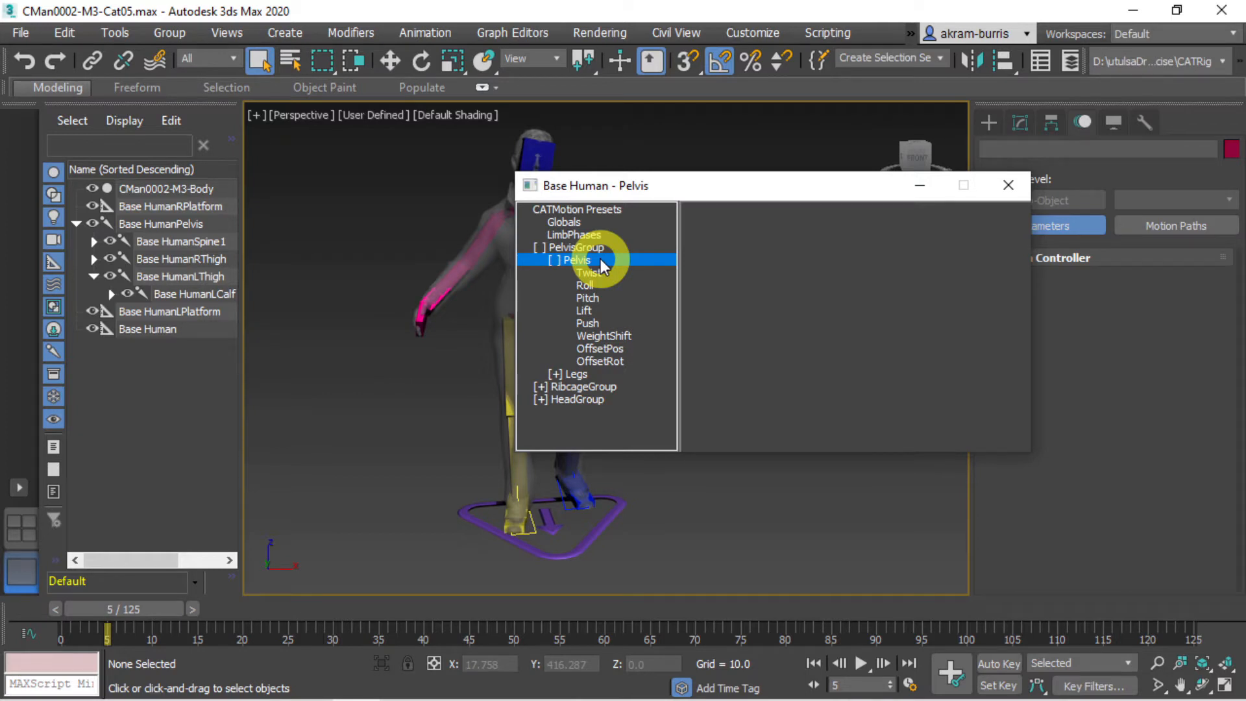
{"action": "left_click", "coordinate": [619, 272]}
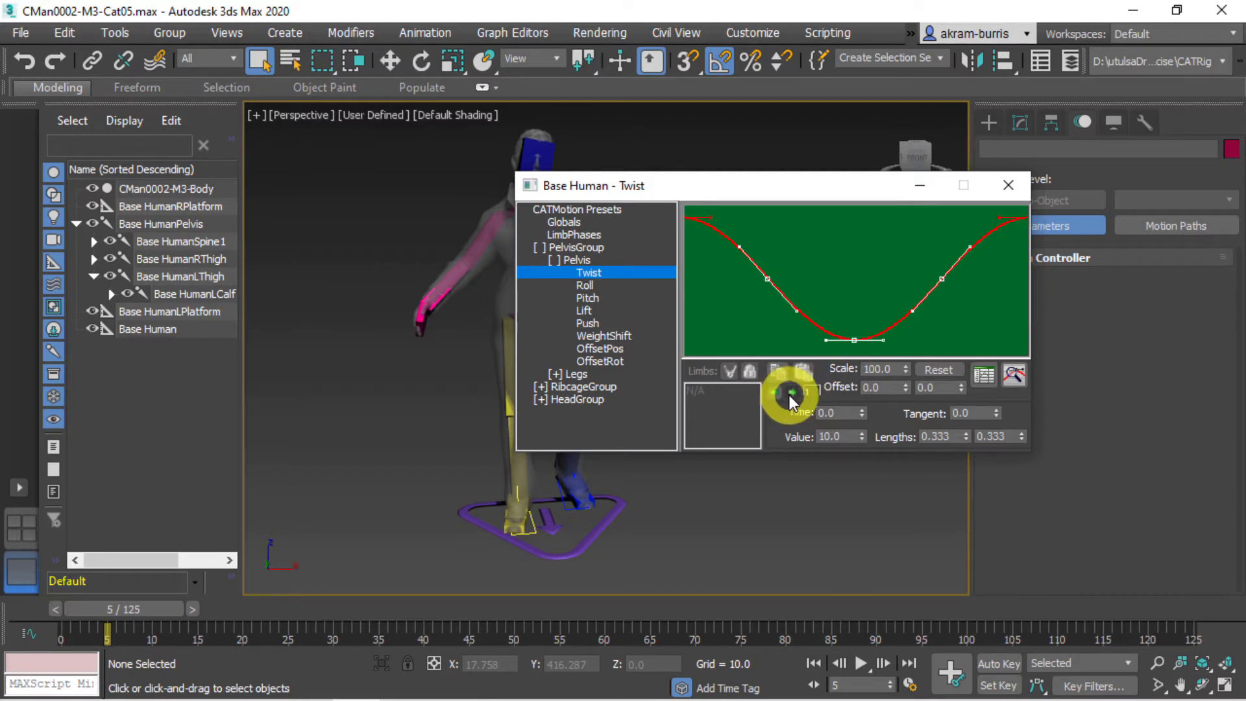
Step: Go through keys 1 to 3 of the Pelvis Twist curve and return to key 1
{"action": "double_click", "coordinate": [837, 437]}
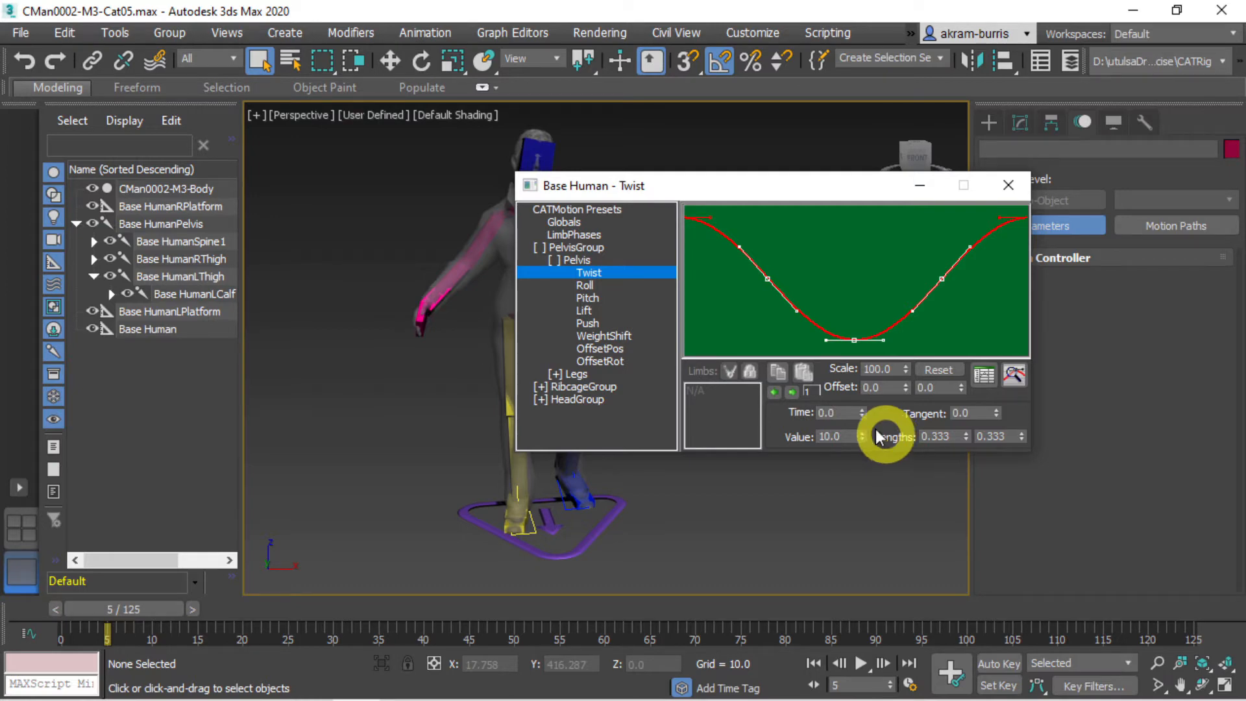
{"action": "left_click", "coordinate": [791, 391]}
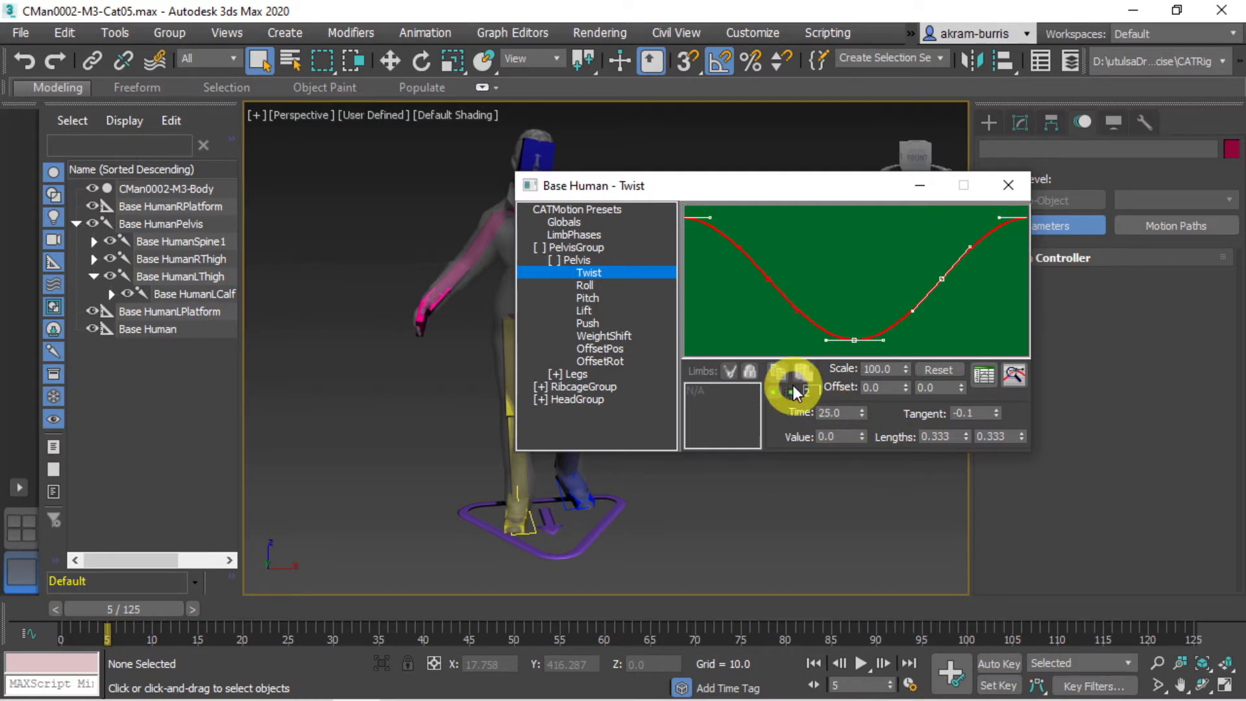
{"action": "left_click", "coordinate": [793, 385]}
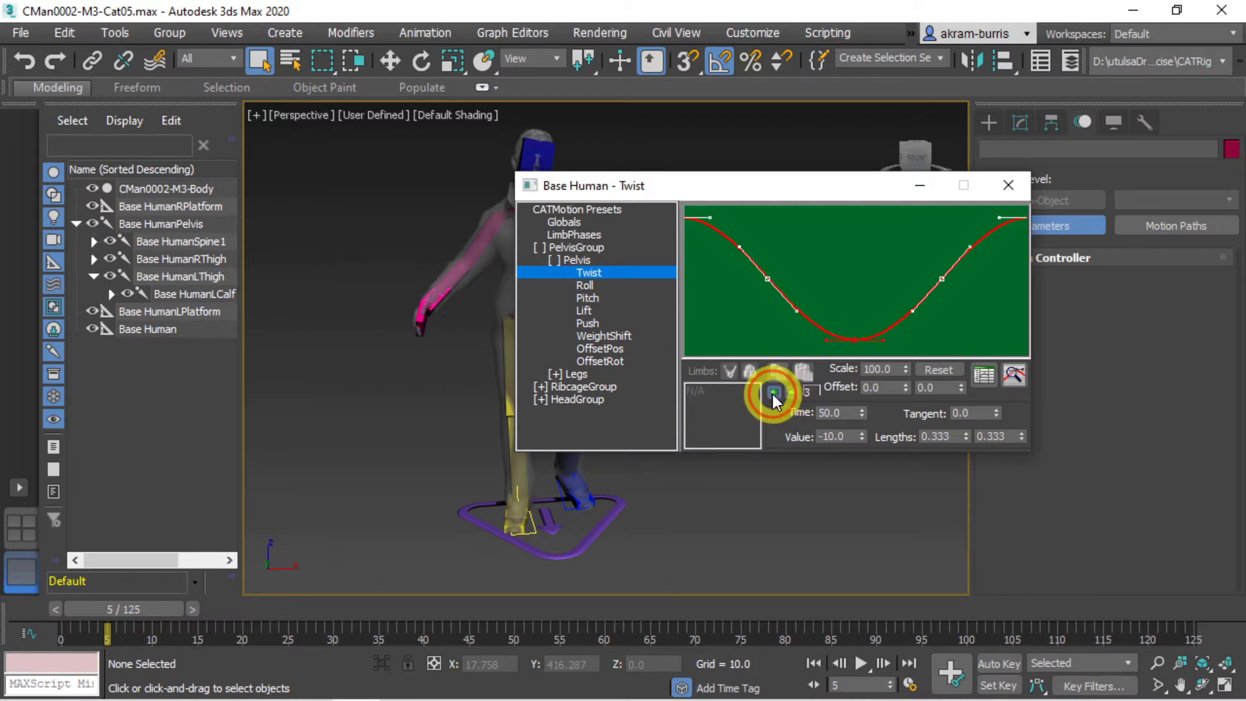
{"action": "left_click", "coordinate": [773, 392]}
{"action": "left_click", "coordinate": [773, 392]}
Step: Set key 1 of the Pelvis Twist curve to 1 and key 3 to -1
{"action": "left_click_drag", "start_coordinate": [836, 436], "coordinate": [787, 436]}
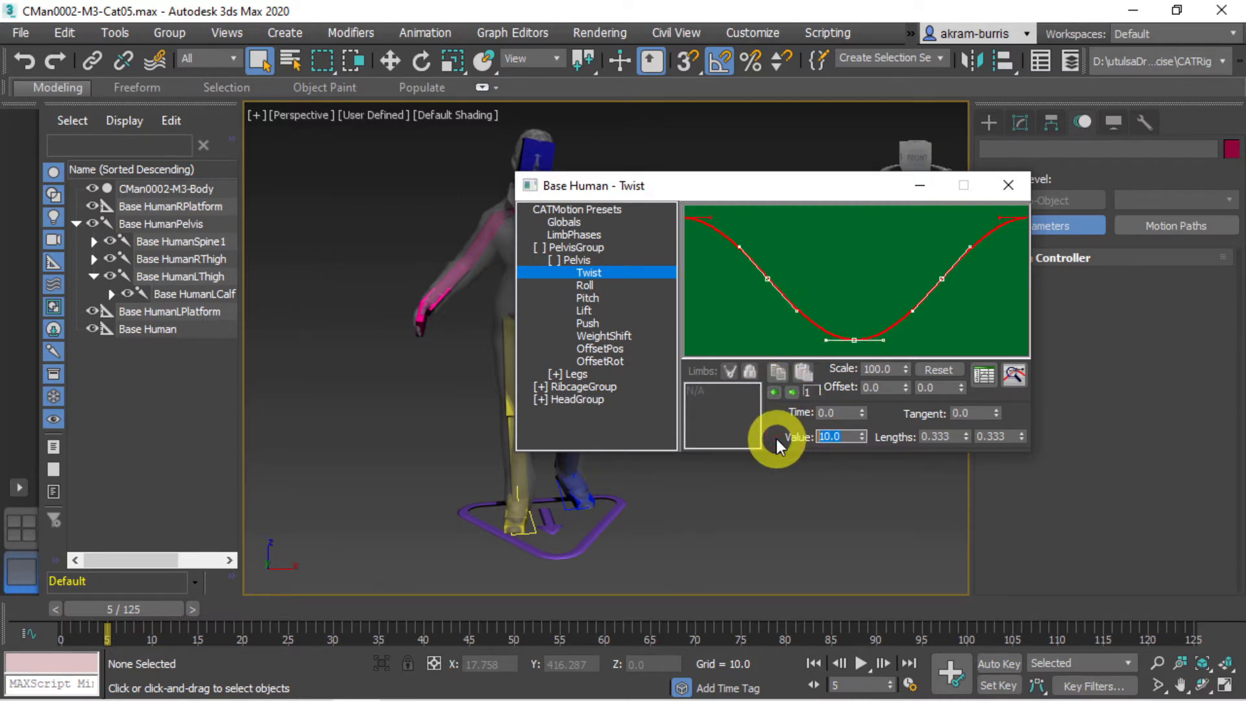
{"action": "type", "text": "1"}
{"action": "key", "text": "Return"}
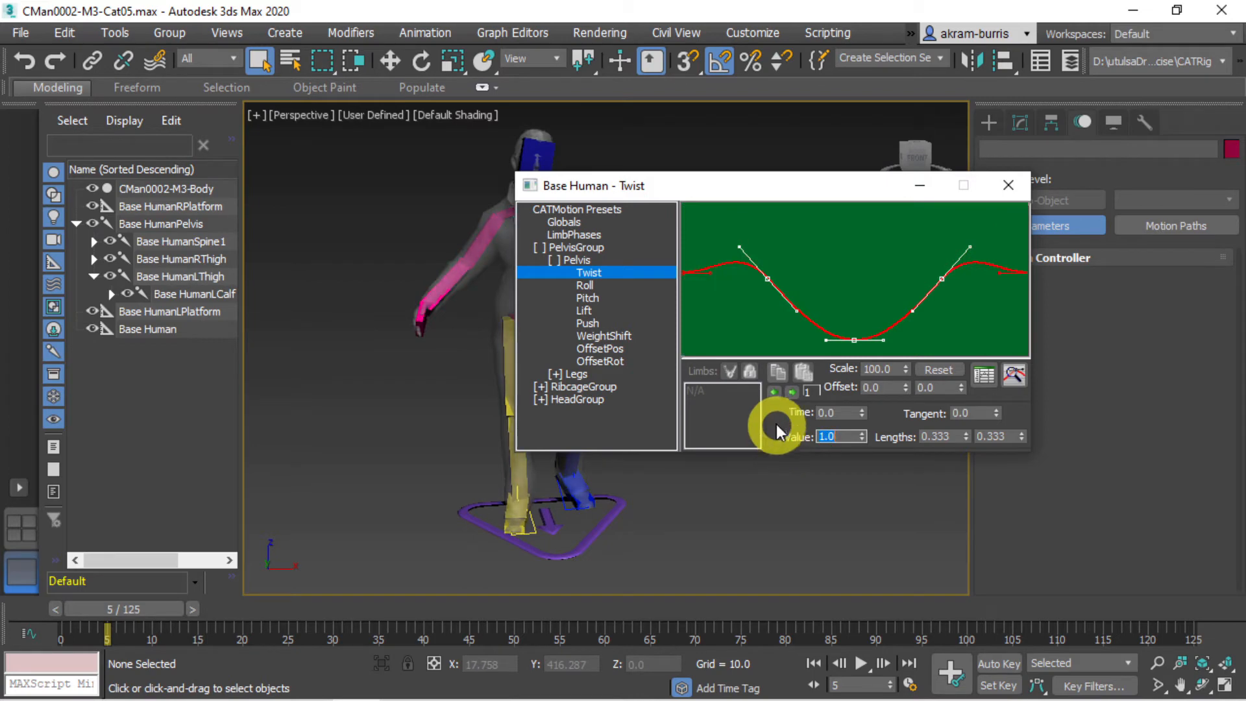
{"action": "left_click", "coordinate": [792, 392]}
{"action": "left_click", "coordinate": [793, 388]}
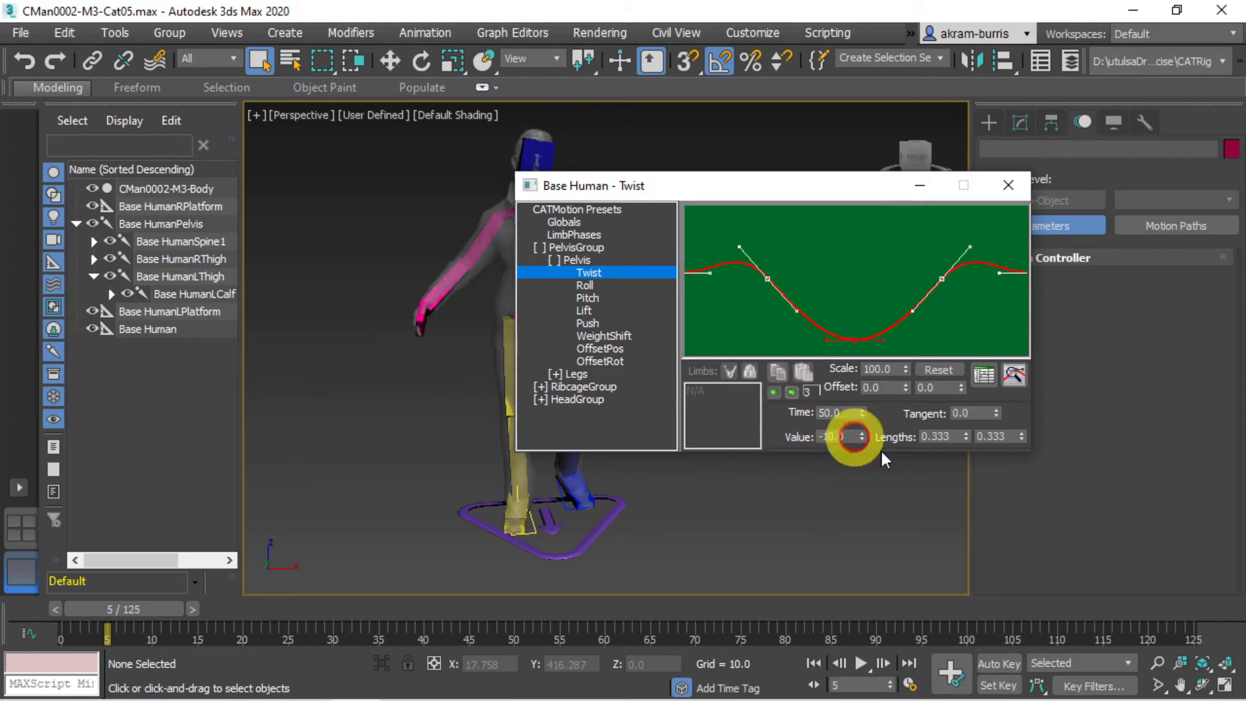
{"action": "left_click_drag", "start_coordinate": [843, 437], "coordinate": [775, 439]}
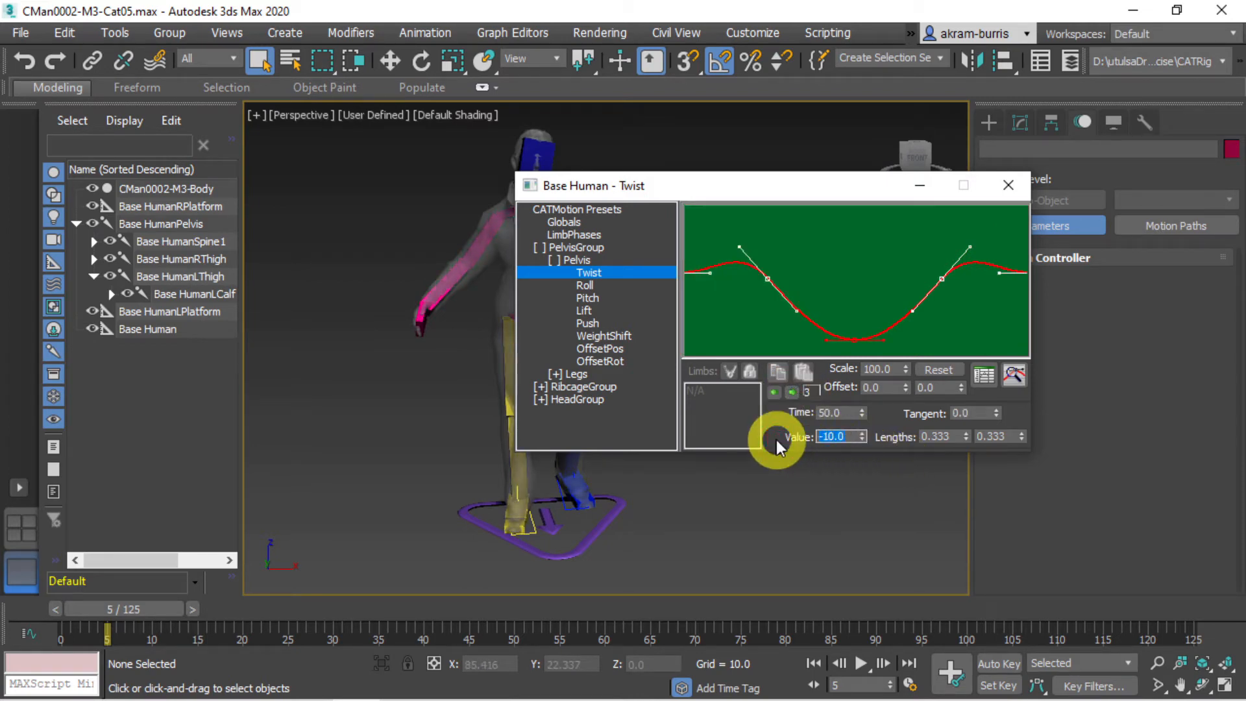
{"action": "type", "text": "-1"}
{"action": "key", "text": "Return"}
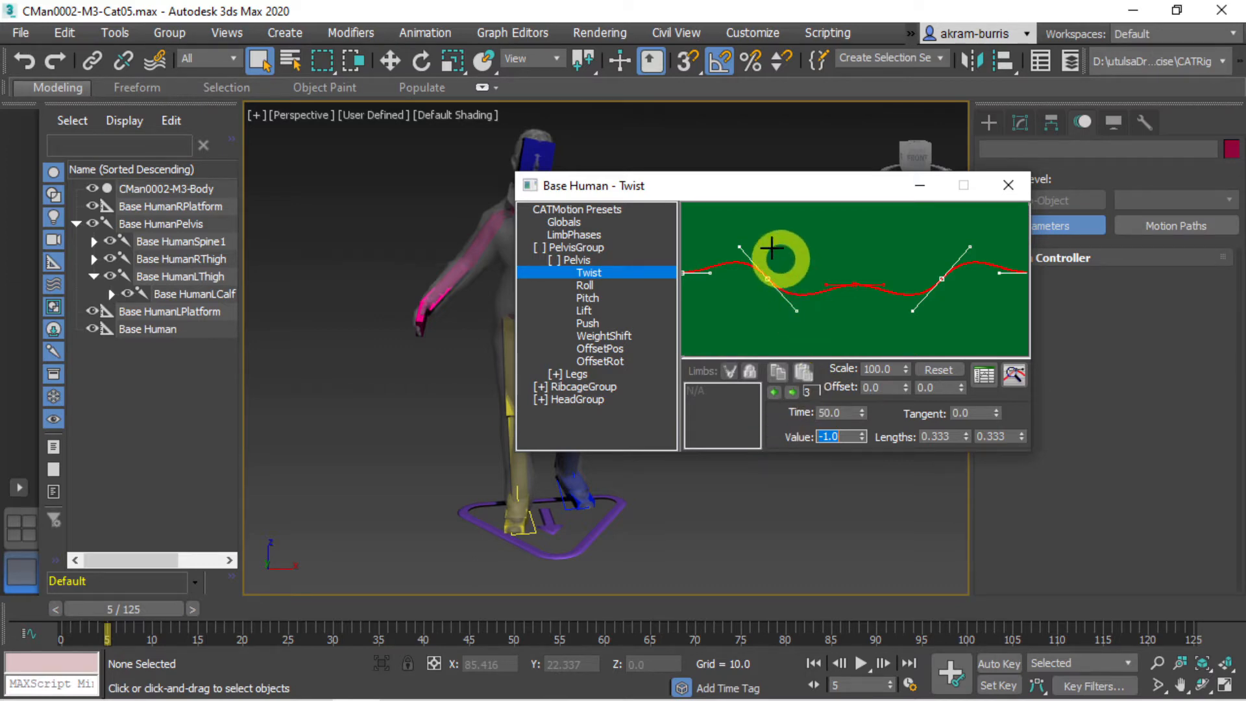
Step: Flatten the Twist curve's tangents to about -0.008 at key 2 and 0.008 at key 4, fitting the curve in the graph
{"action": "left_click", "coordinate": [1012, 374]}
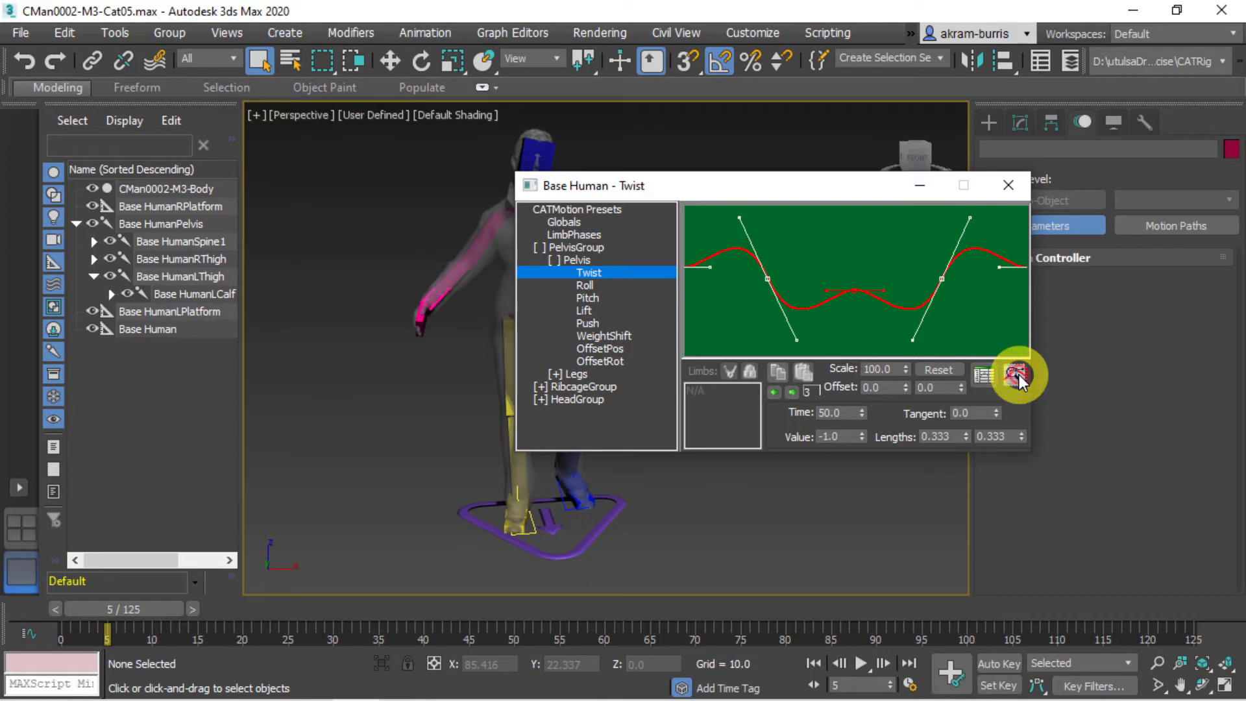
{"action": "left_click", "coordinate": [796, 340]}
{"action": "left_click_drag", "start_coordinate": [795, 340], "coordinate": [839, 291]}
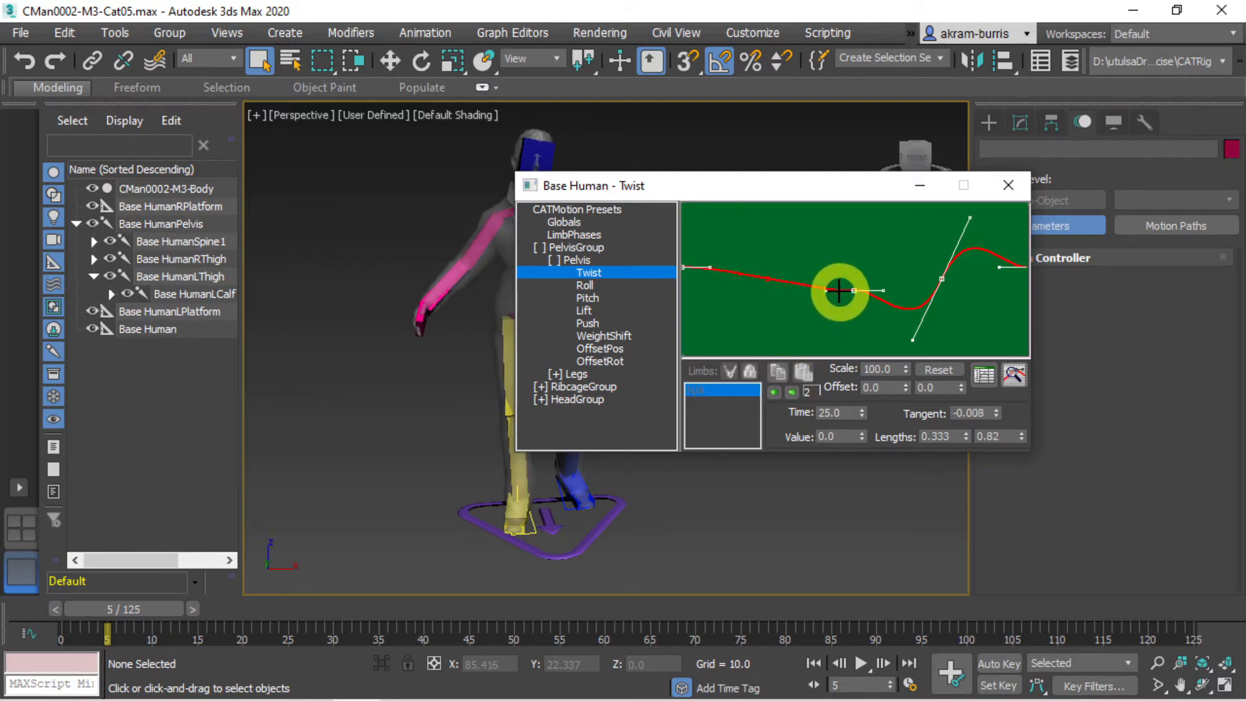
{"action": "mouse_move", "coordinate": [914, 337]}
{"action": "left_mouse_down"}
{"action": "mouse_move", "coordinate": [889, 290]}
{"action": "mouse_move", "coordinate": [911, 324]}
{"action": "left_mouse_up"}
{"action": "left_click", "coordinate": [1013, 374]}
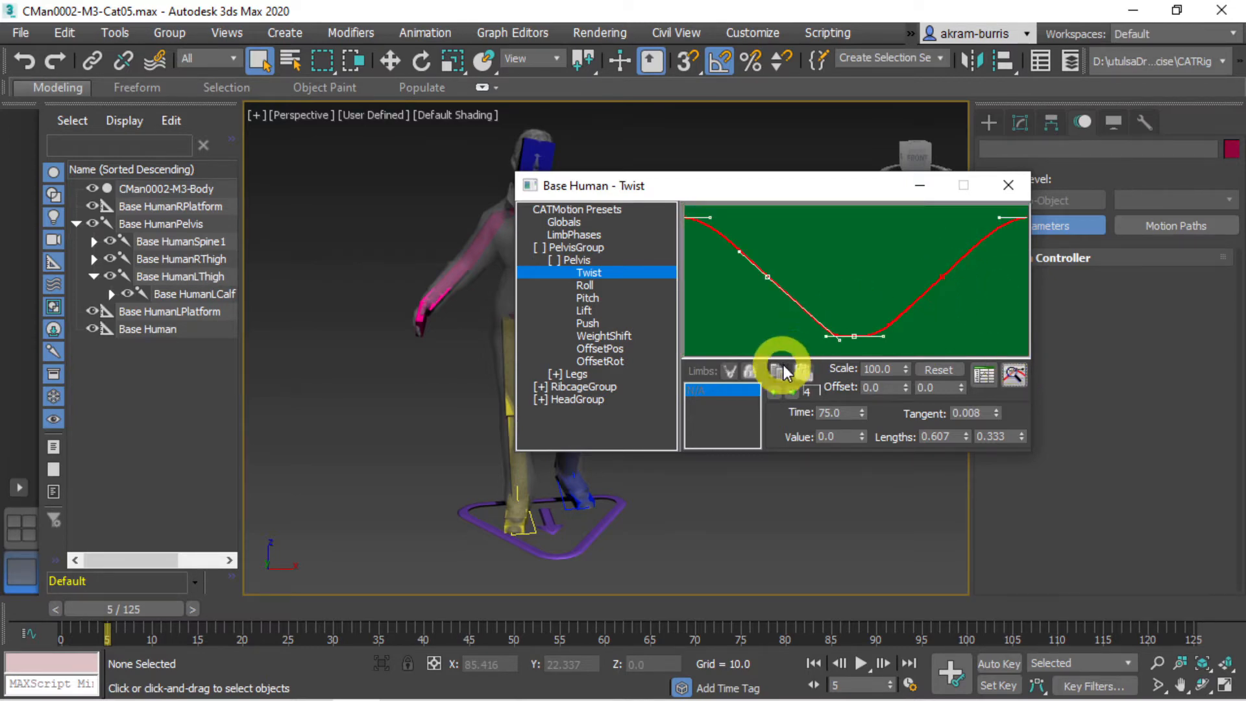
Step: Adjust the outgoing tangent lengths of the Twist curve to about 0.798 at key 2 and 0.449 at key 3
{"action": "left_click", "coordinate": [839, 336]}
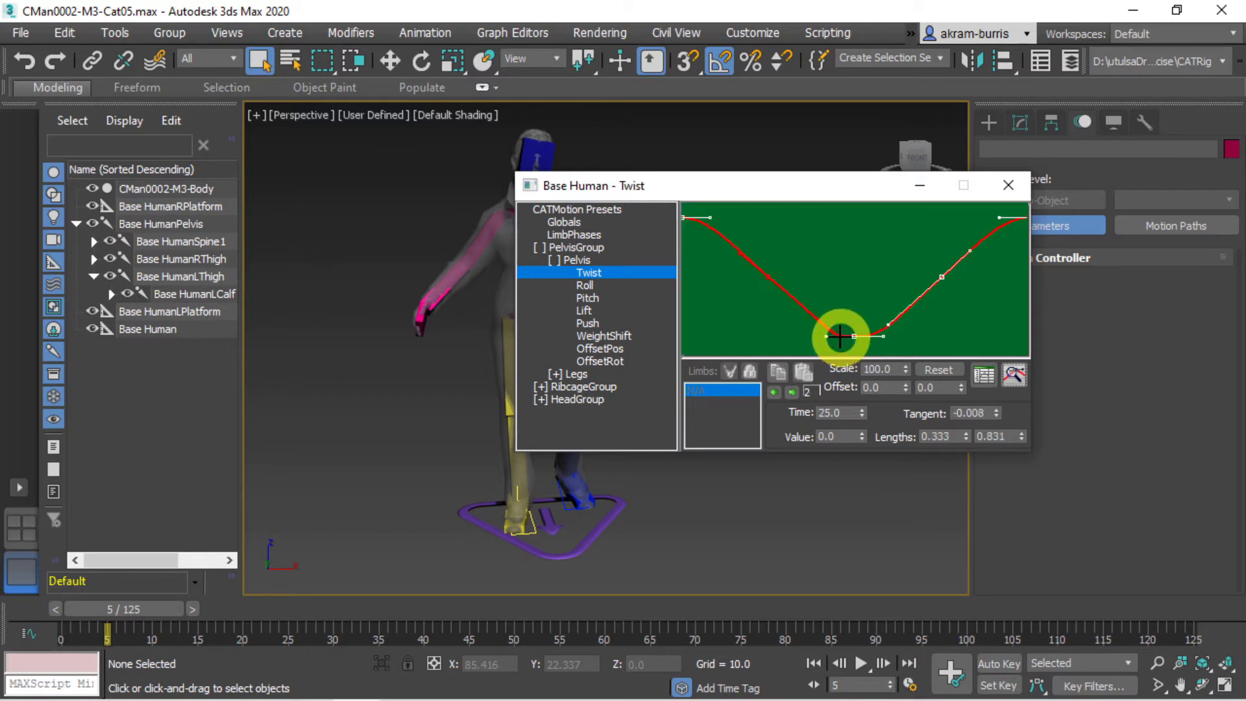
{"action": "left_click_drag", "start_coordinate": [840, 337], "coordinate": [838, 337]}
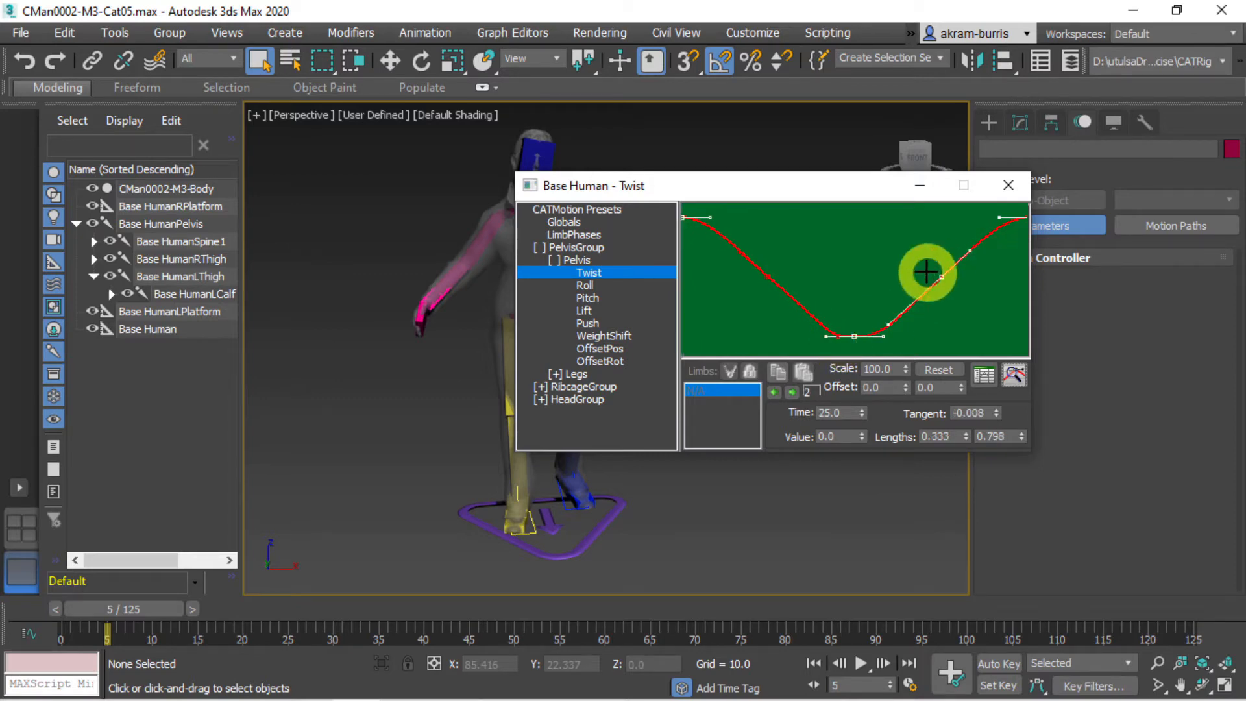
{"action": "left_click_drag", "start_coordinate": [926, 272], "coordinate": [893, 328]}
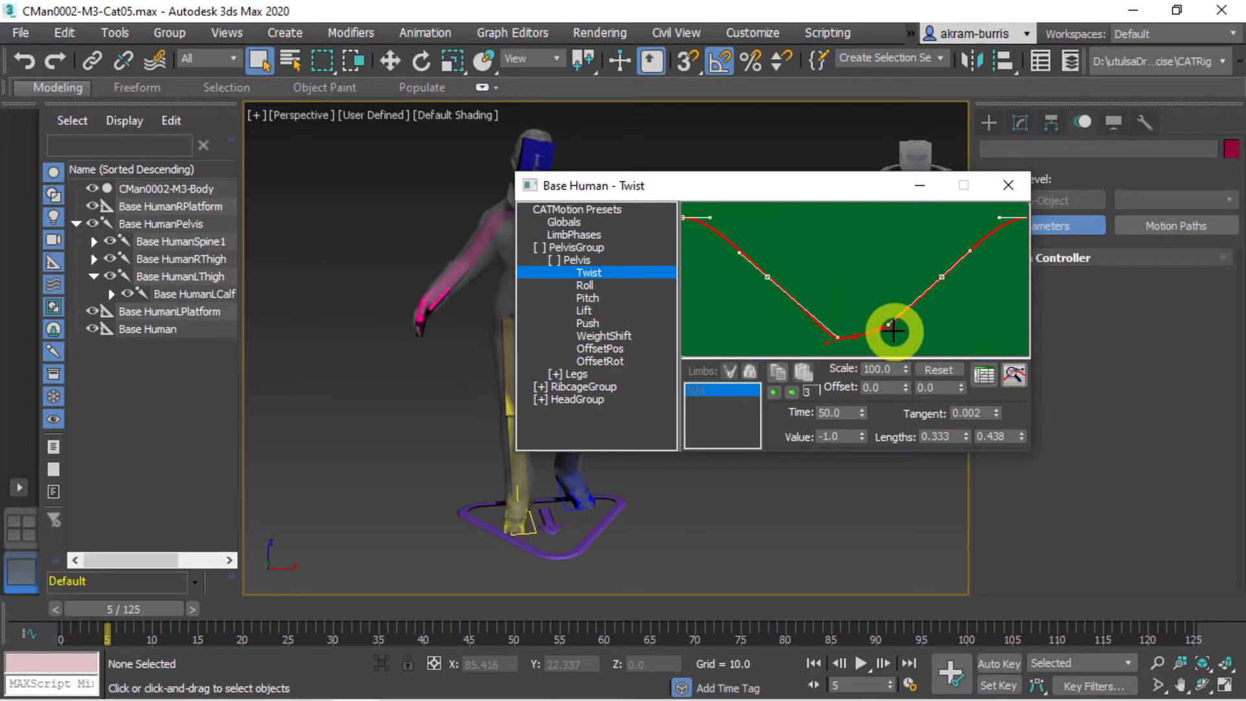
{"action": "left_click_drag", "start_coordinate": [892, 331], "coordinate": [894, 336]}
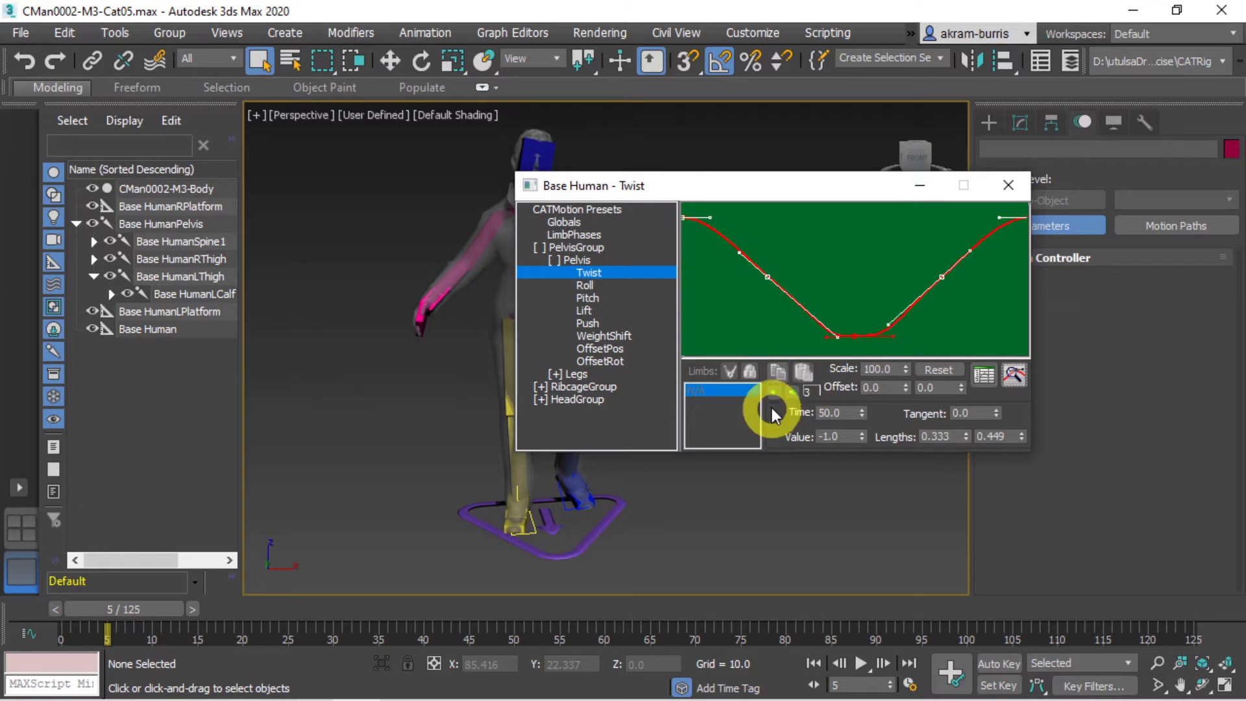
Step: Reset the Pelvis Twist curve to its default and fit it in the graph
{"action": "left_click", "coordinate": [792, 391]}
{"action": "left_click", "coordinate": [776, 392]}
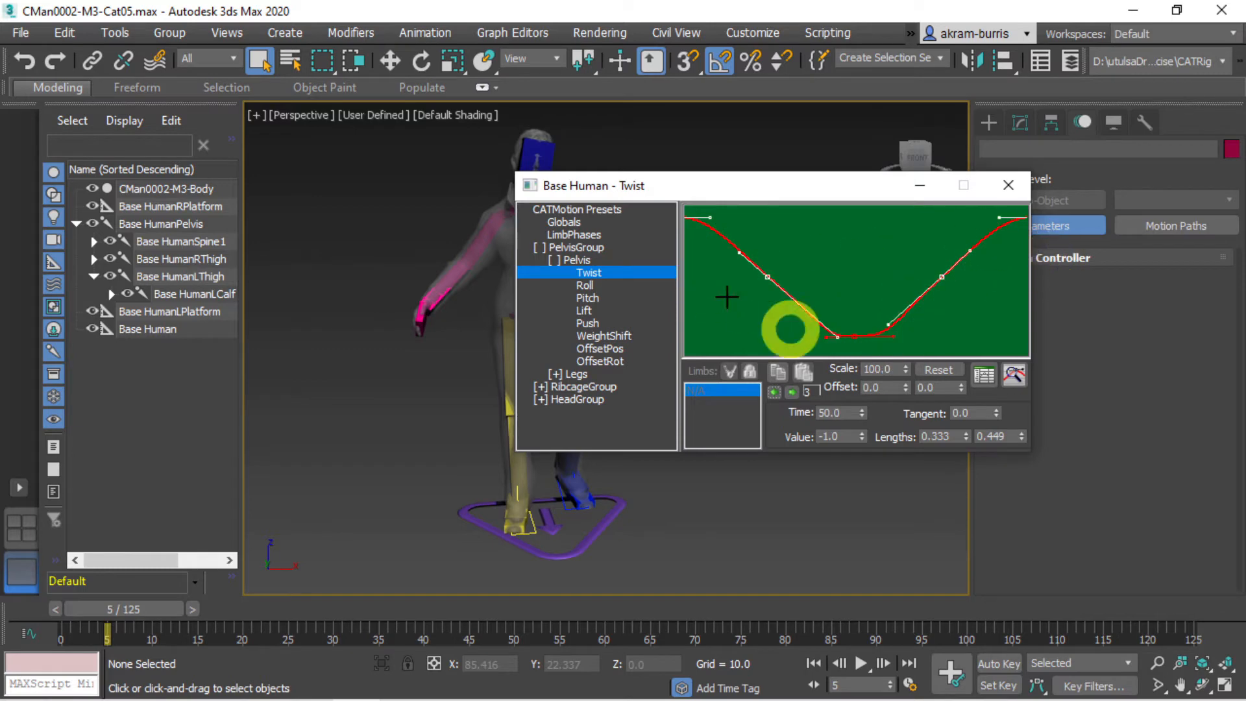
{"action": "left_click", "coordinate": [939, 372]}
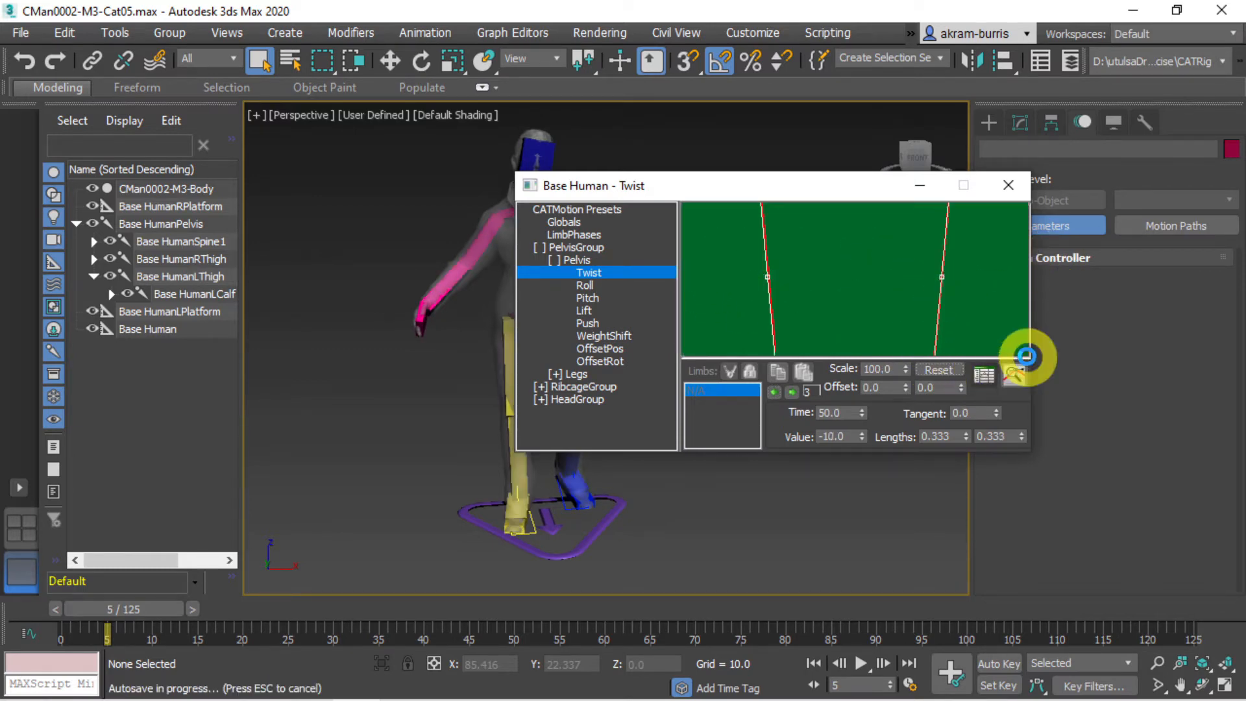
{"action": "left_click", "coordinate": [1014, 377]}
Step: Change the Pelvis Twist values to 1 at key 1 and -1 at key 3
{"action": "left_click", "coordinate": [773, 392]}
{"action": "left_click", "coordinate": [774, 392]}
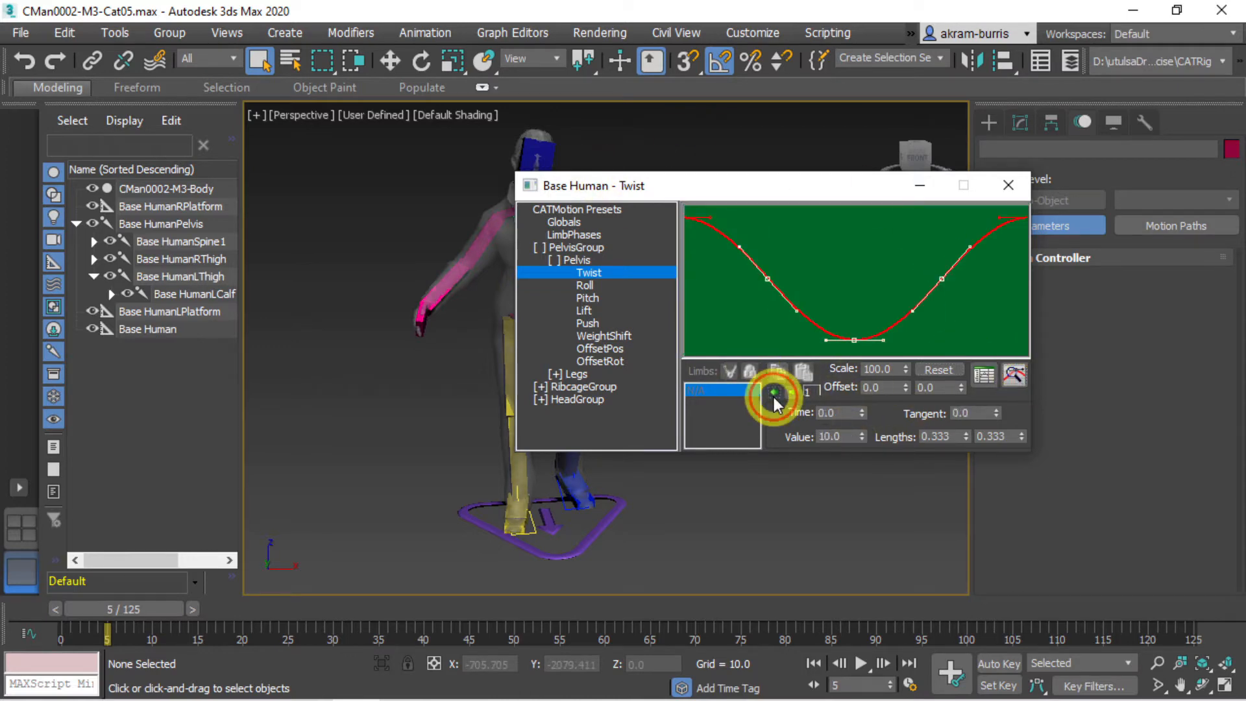
{"action": "left_click_drag", "start_coordinate": [855, 437], "coordinate": [815, 437]}
{"action": "type", "text": "1"}
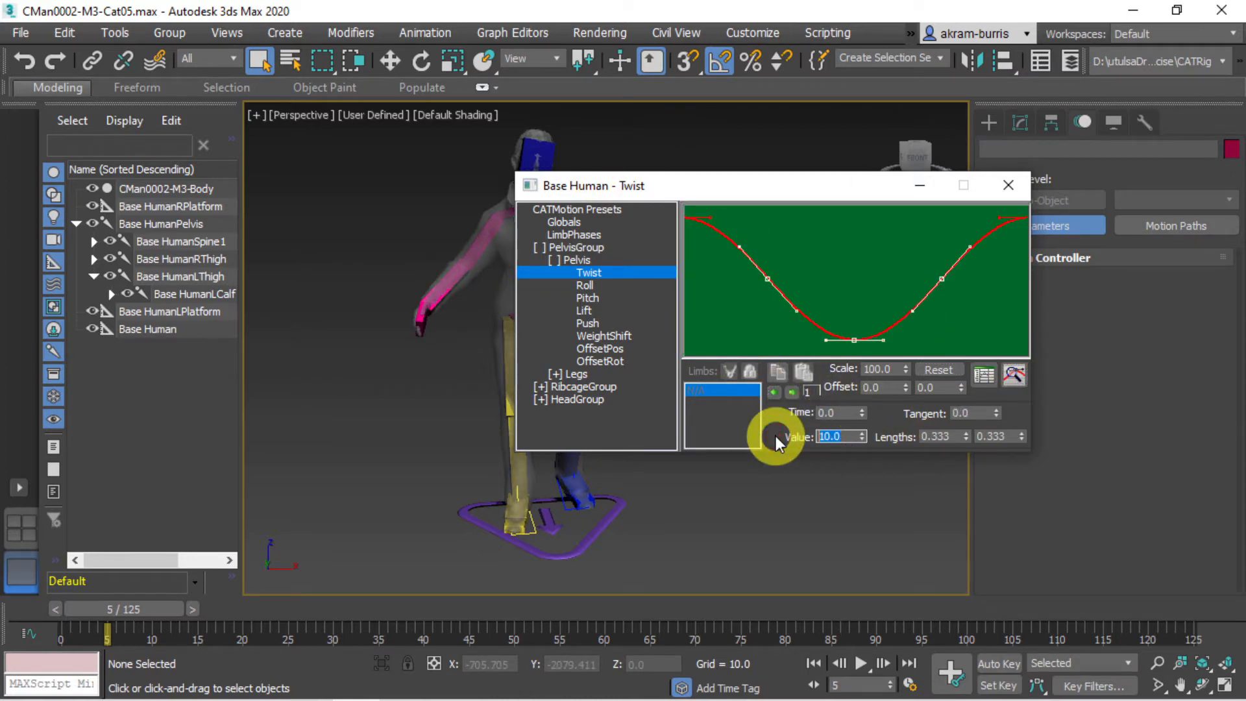
{"action": "key", "text": "Return"}
{"action": "left_click", "coordinate": [791, 392]}
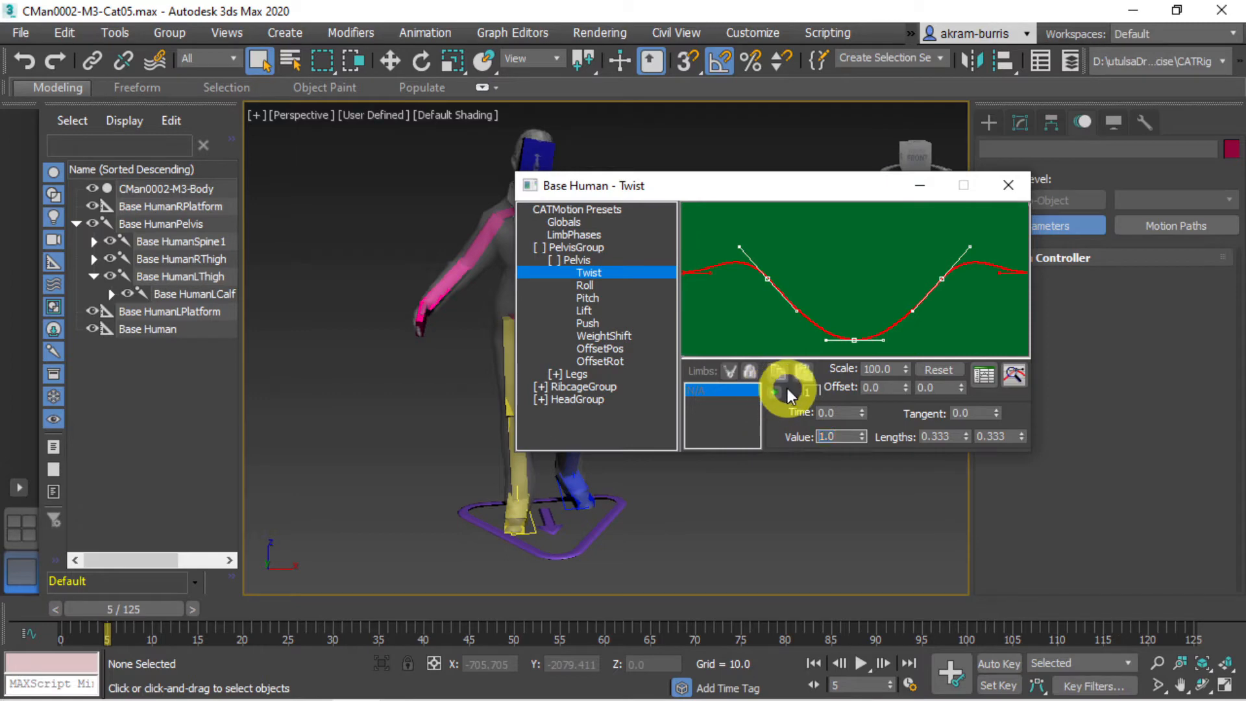
{"action": "left_click", "coordinate": [792, 392]}
{"action": "left_click_drag", "start_coordinate": [855, 439], "coordinate": [819, 437]}
{"action": "type", "text": "-10"}
{"action": "key", "text": "Return"}
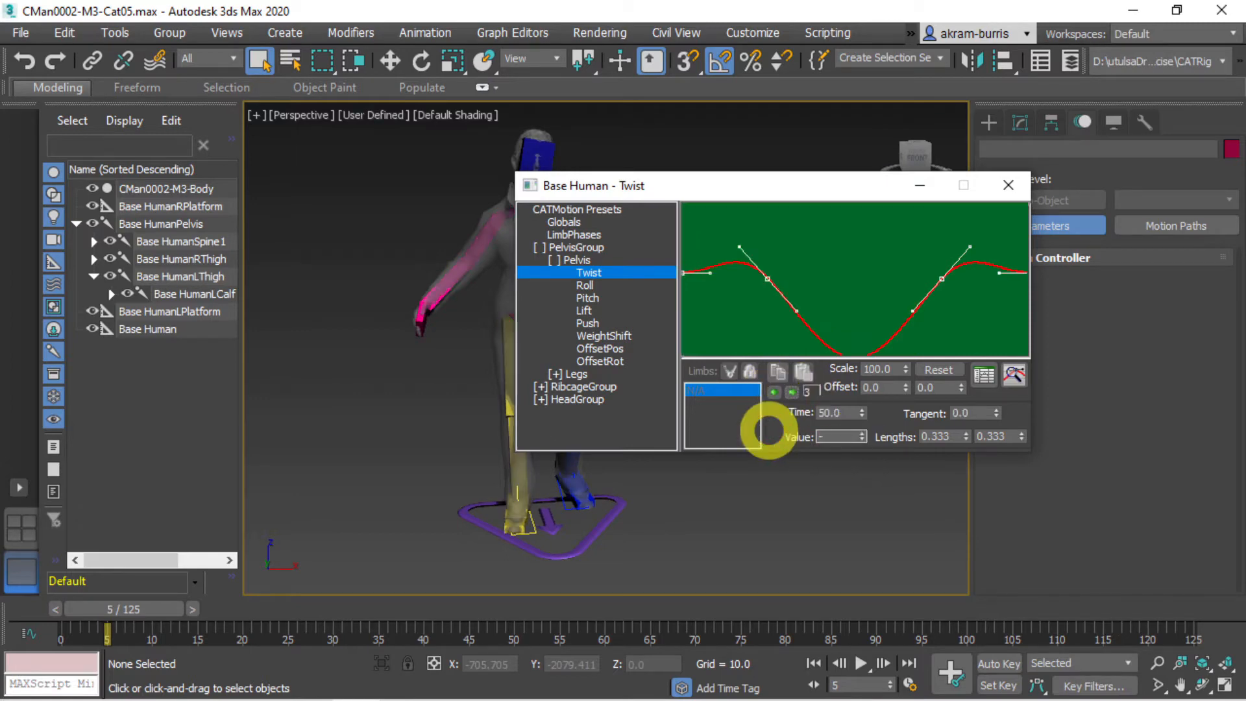
Step: Flatten the Twist curve's tangents at keys 2 and 4, giving key 4 a tangent of about 0.005
{"action": "left_click", "coordinate": [799, 313]}
{"action": "left_click_drag", "start_coordinate": [798, 313], "coordinate": [898, 281]}
{"action": "left_click", "coordinate": [908, 300]}
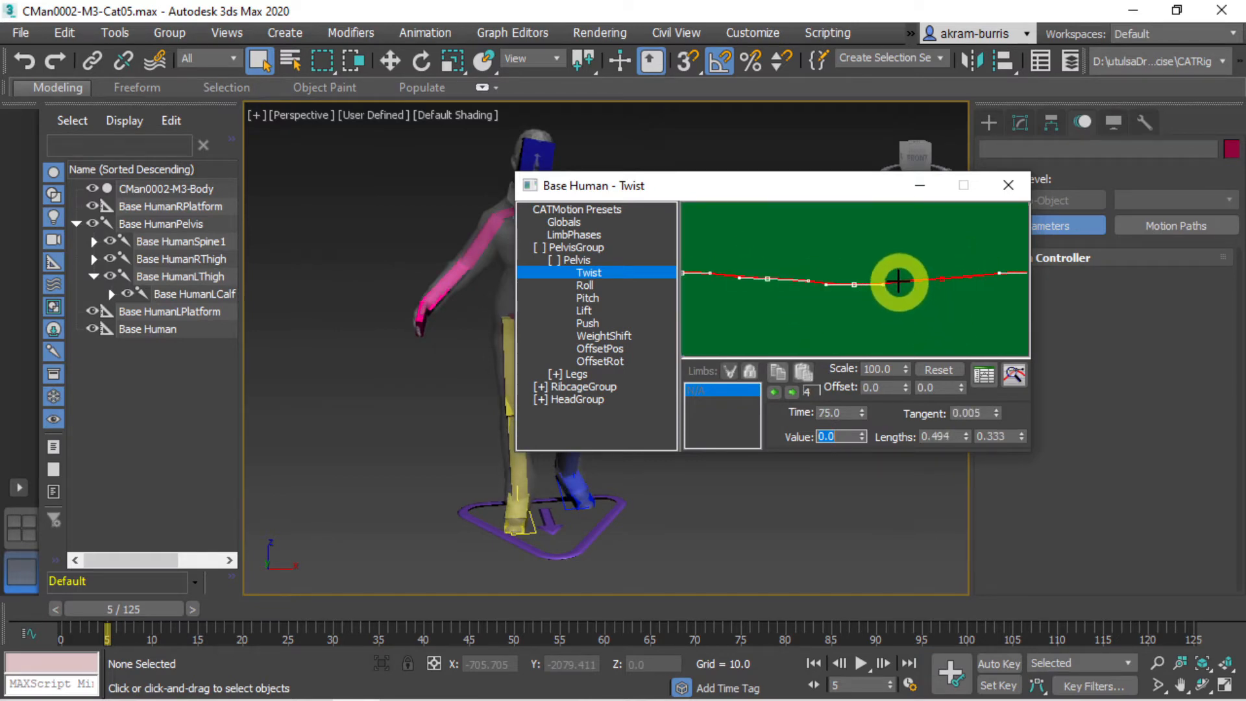
Step: Fit the Pelvis Twist curve in the graph and smooth its tangents to about 0.008 at key 4 and -0.009 at key 2
{"action": "left_click", "coordinate": [1016, 375]}
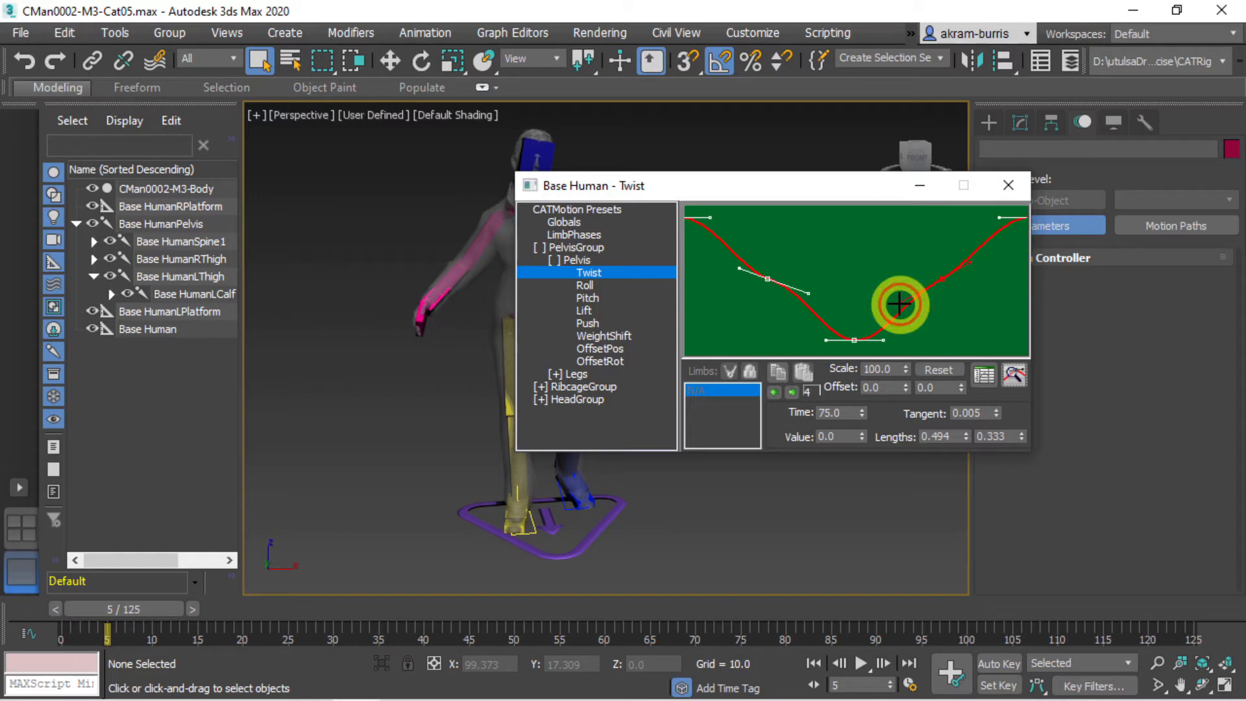
{"action": "left_click_drag", "start_coordinate": [896, 305], "coordinate": [903, 314]}
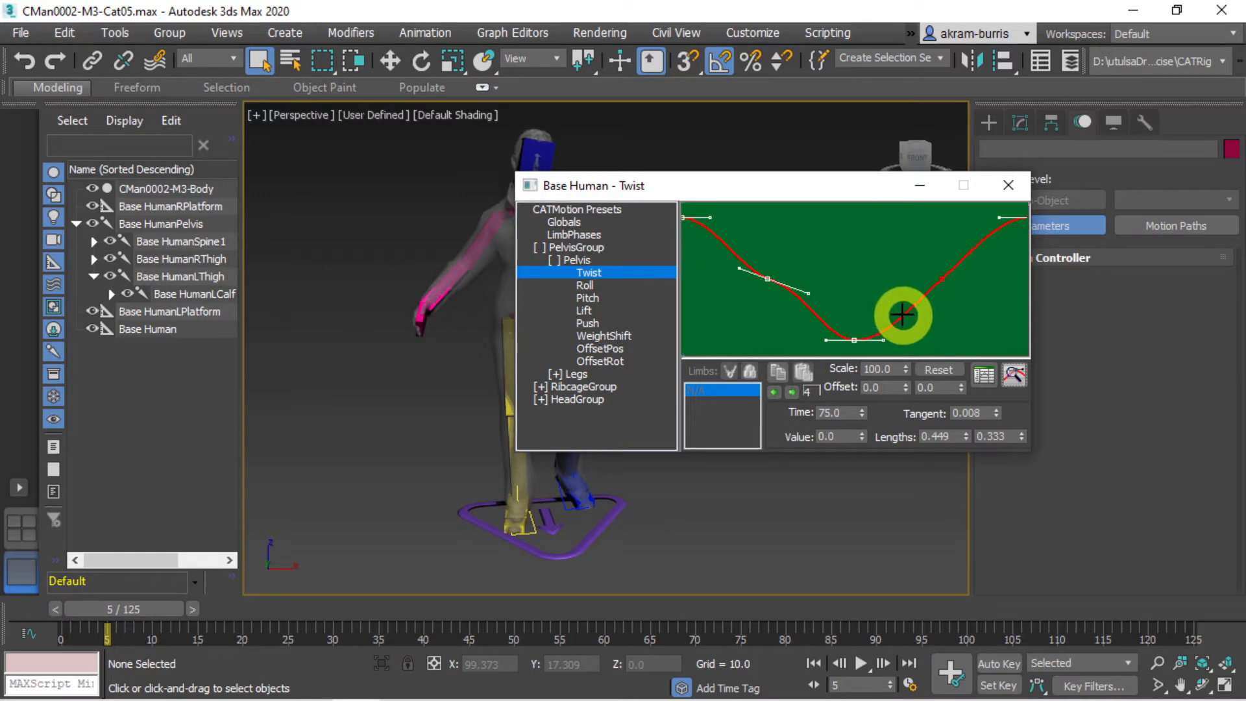
{"action": "mouse_move", "coordinate": [811, 291]}
{"action": "left_mouse_down"}
{"action": "mouse_move", "coordinate": [805, 315]}
{"action": "mouse_move", "coordinate": [816, 309]}
{"action": "left_mouse_up"}
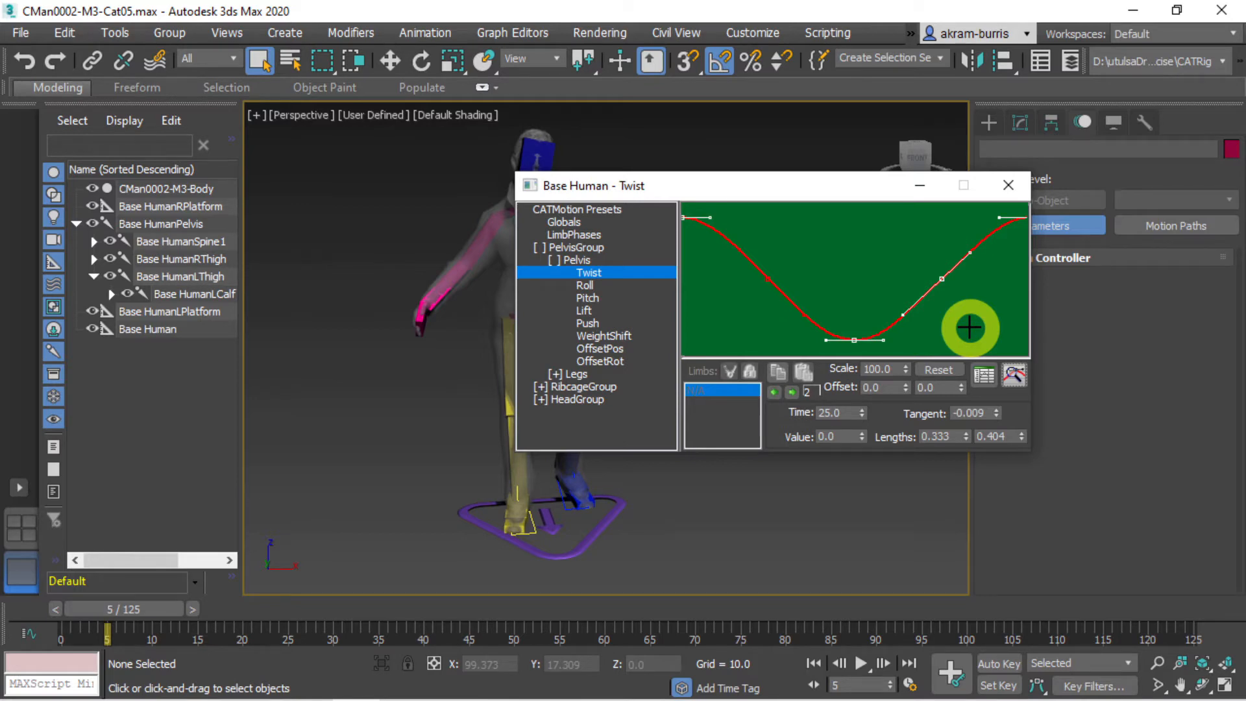
Step: Set the Pelvis Roll peak at key 4 to 1 and smooth the tangents at keys 1 and 3, giving key 1 about -0.007
{"action": "left_click", "coordinate": [584, 285]}
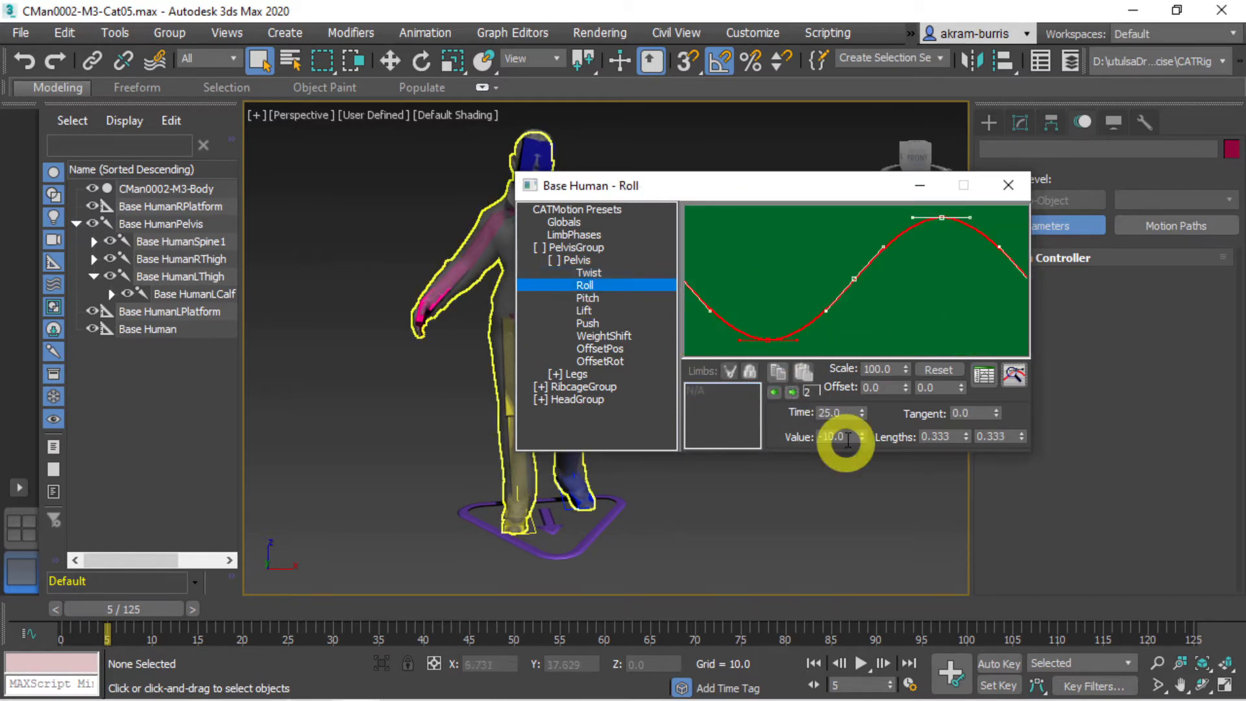
{"action": "left_click_drag", "start_coordinate": [846, 436], "coordinate": [770, 437]}
{"action": "type", "text": "1"}
{"action": "key", "text": "Return"}
{"action": "left_click_drag", "start_coordinate": [883, 247], "coordinate": [908, 275]}
{"action": "left_click_drag", "start_coordinate": [710, 311], "coordinate": [729, 296]}
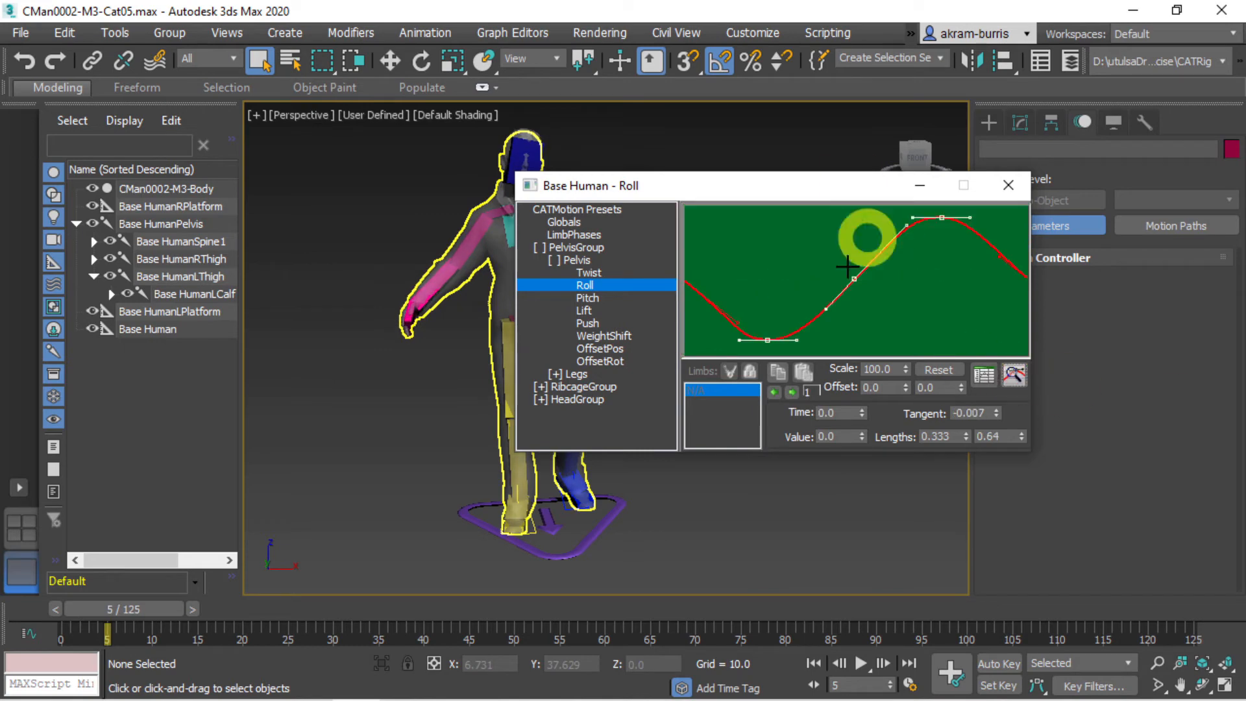
{"action": "left_click_drag", "start_coordinate": [868, 241], "coordinate": [906, 225]}
Step: Set the Pelvis WeightShift values to 1 at key 2 and -1 at key 4, smooth the tangents between them and fit the curve
{"action": "left_click", "coordinate": [598, 336]}
{"action": "left_click", "coordinate": [791, 392]}
{"action": "left_click_drag", "start_coordinate": [845, 437], "coordinate": [746, 437]}
{"action": "type", "text": "1"}
{"action": "double_click", "coordinate": [792, 392]}
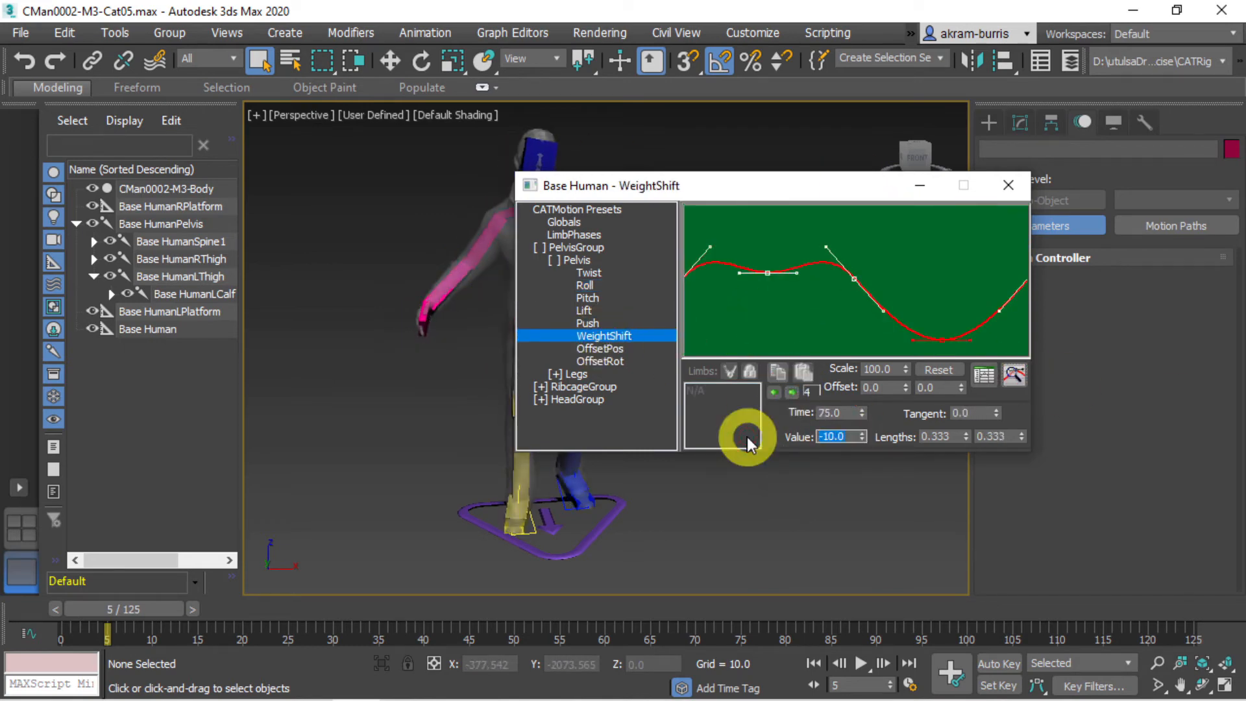
{"action": "type", "text": "-1"}
{"action": "left_click_drag", "start_coordinate": [882, 311], "coordinate": [898, 283]}
{"action": "mouse_move", "coordinate": [710, 247]}
{"action": "left_mouse_down"}
{"action": "mouse_move", "coordinate": [720, 275]}
{"action": "mouse_move", "coordinate": [722, 256]}
{"action": "left_mouse_up"}
{"action": "left_click", "coordinate": [1016, 374]}
Step: Set the Ribcage Twist values to -1 at key 1 and 1 at key 3
{"action": "left_click", "coordinate": [555, 261]}
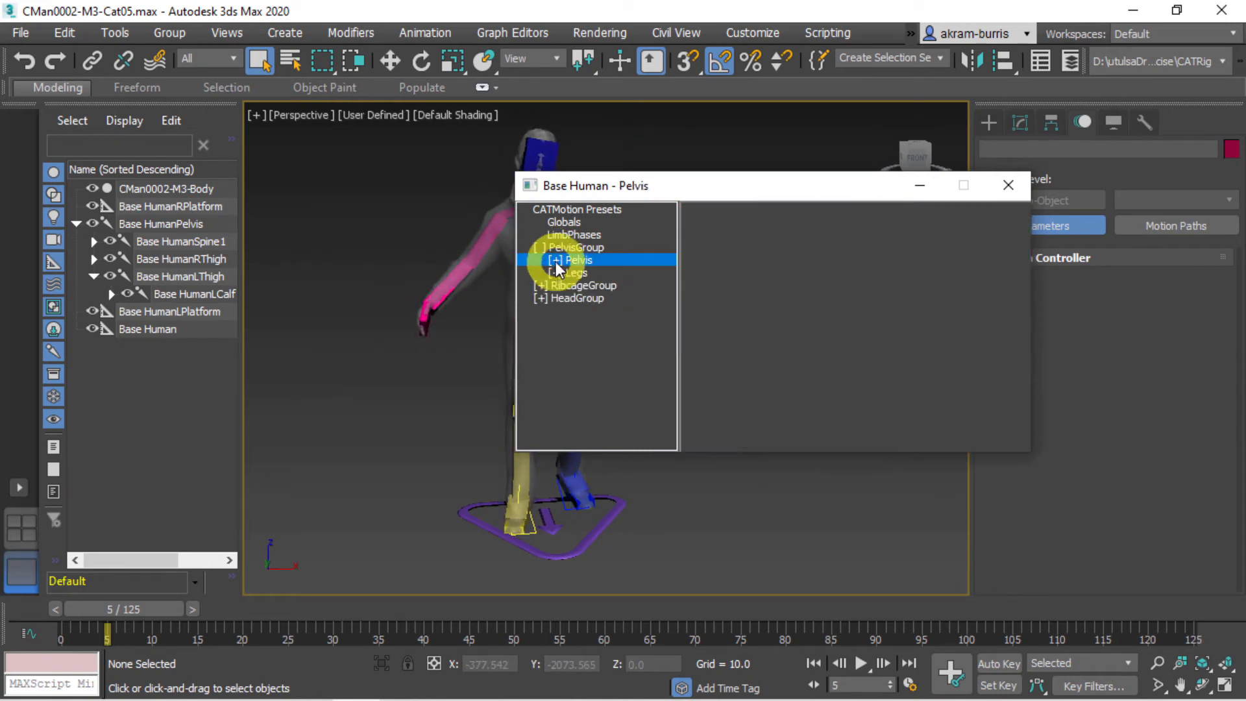
{"action": "left_click", "coordinate": [556, 257]}
{"action": "left_click", "coordinate": [555, 257]}
{"action": "left_click", "coordinate": [543, 285]}
{"action": "left_click", "coordinate": [556, 298]}
{"action": "left_click", "coordinate": [588, 311]}
{"action": "type", "text": "-1"}
{"action": "double_click", "coordinate": [791, 392]}
{"action": "left_click_drag", "start_coordinate": [846, 436], "coordinate": [727, 415]}
{"action": "type", "text": "1"}
Step: Smooth the Ribcage Twist tangents at keys 2 and 4 and fit the curve in the graph
{"action": "left_click_drag", "start_coordinate": [796, 244], "coordinate": [798, 253]}
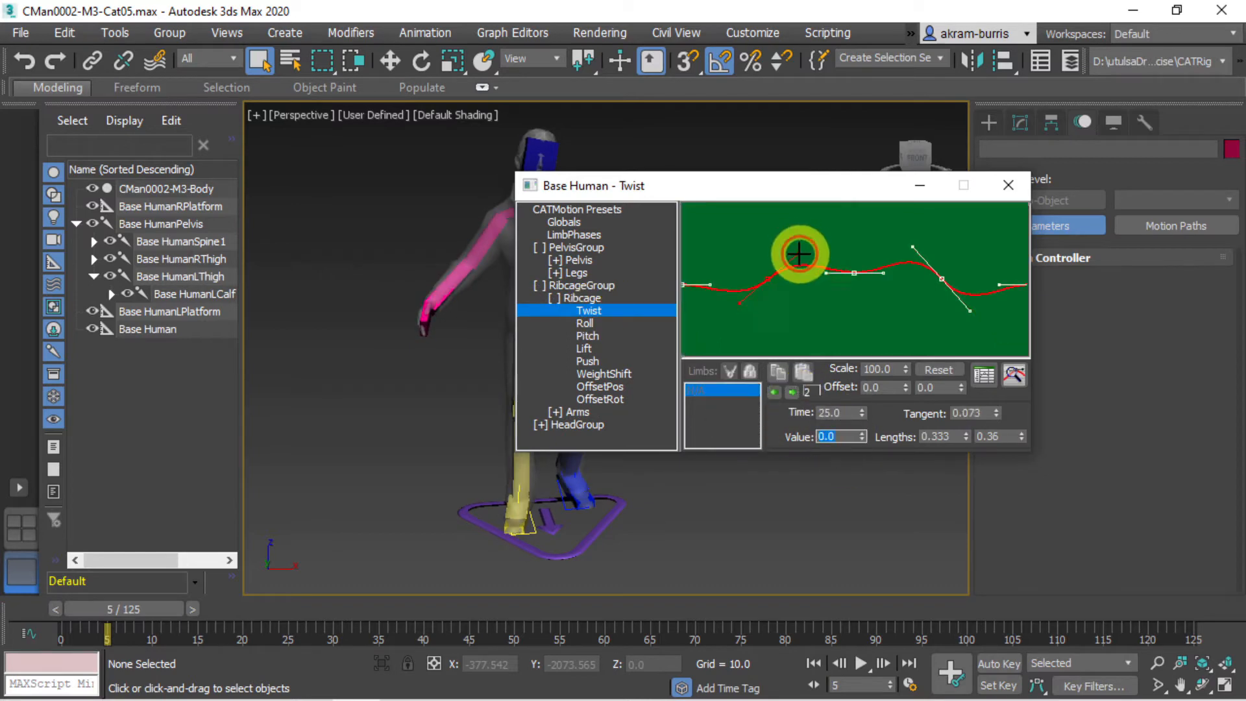
{"action": "left_click_drag", "start_coordinate": [895, 270], "coordinate": [898, 277]}
{"action": "left_click", "coordinate": [1016, 374]}
{"action": "left_click_drag", "start_coordinate": [807, 255], "coordinate": [804, 251]}
Step: Set the Ribcage Roll values to 1 at key 2 and -1 at key 4
{"action": "left_click", "coordinate": [587, 323]}
{"action": "left_click", "coordinate": [792, 392]}
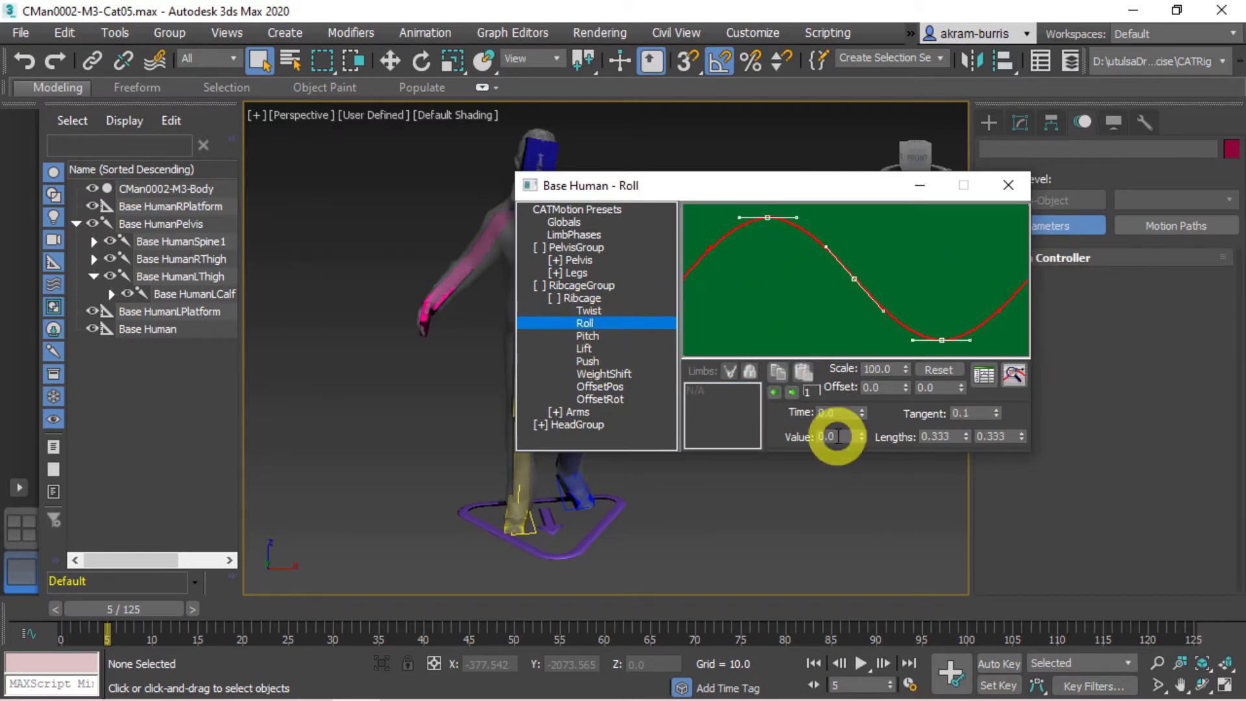
{"action": "type", "text": "1"}
{"action": "key", "text": "Return"}
{"action": "left_click_drag", "start_coordinate": [837, 437], "coordinate": [657, 413]}
{"action": "double_click", "coordinate": [792, 392]}
{"action": "type", "text": "-1"}
{"action": "key", "text": "Return"}
Step: Fit the Ribcage Roll curve in the graph and smooth its tangents at keys 1 and 3
{"action": "left_click_drag", "start_coordinate": [883, 311], "coordinate": [901, 286]}
{"action": "left_click_drag", "start_coordinate": [710, 247], "coordinate": [720, 274]}
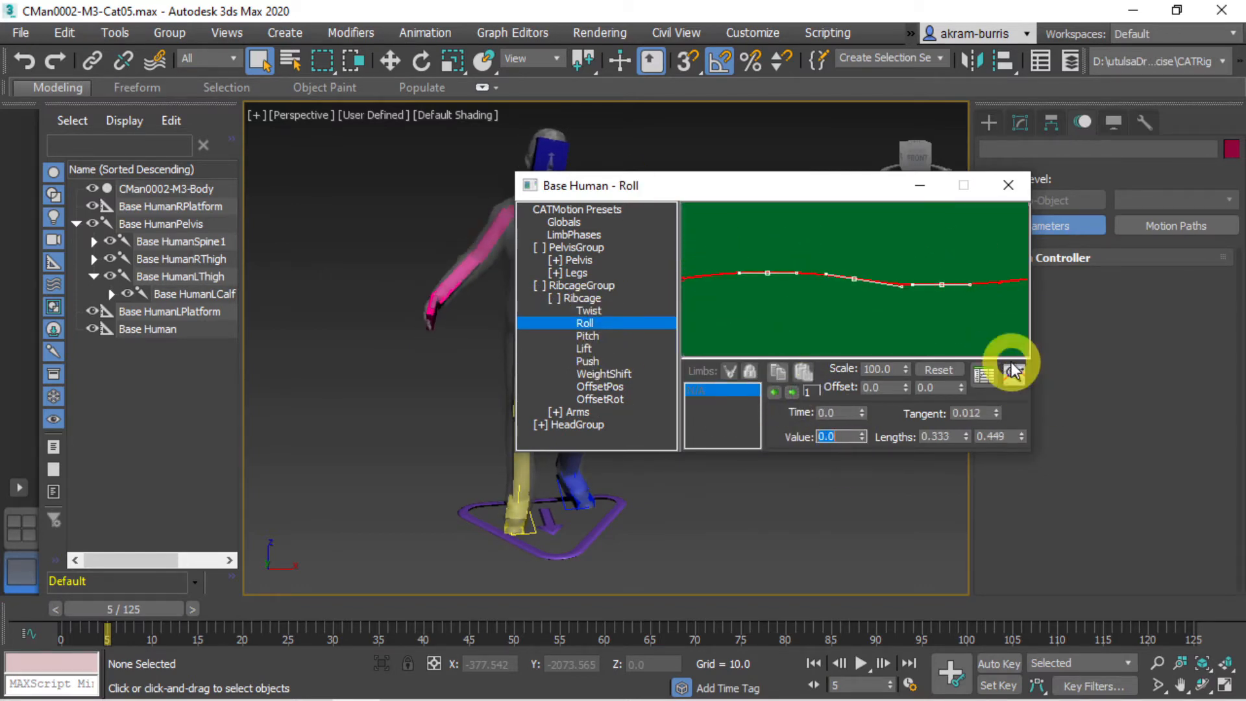
{"action": "left_click", "coordinate": [1013, 374]}
{"action": "left_click_drag", "start_coordinate": [719, 224], "coordinate": [725, 232]}
{"action": "left_click_drag", "start_coordinate": [901, 340], "coordinate": [907, 329]}
Step: Set the Head Twist values to 1 at key 1 and -1 at key 3
{"action": "left_click", "coordinate": [540, 425]}
{"action": "left_click", "coordinate": [540, 286]}
{"action": "left_click", "coordinate": [555, 311]}
{"action": "left_click", "coordinate": [588, 323]}
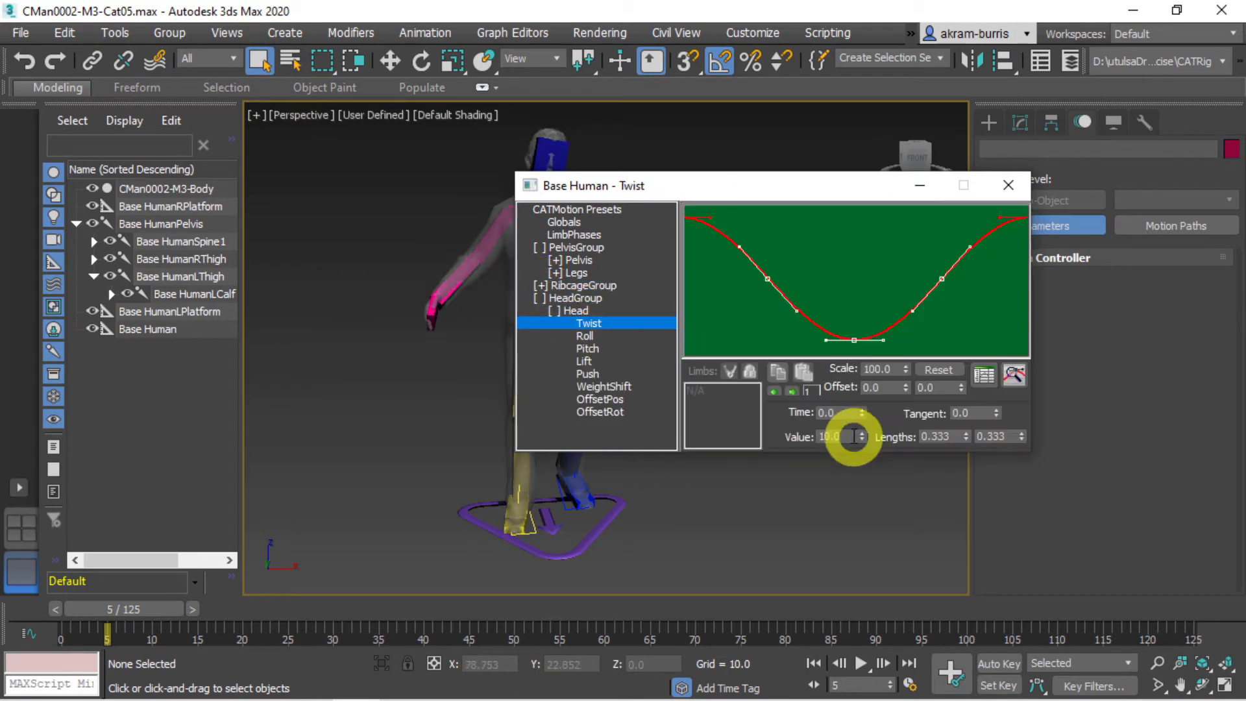
{"action": "type", "text": "1"}
{"action": "double_click", "coordinate": [793, 391]}
{"action": "left_click_drag", "start_coordinate": [851, 437], "coordinate": [772, 415]}
{"action": "type", "text": "-1"}
{"action": "key", "text": "Return"}
Step: Smooth the Head Twist tangents at keys 2 and 4 and fit the curve in the graph
{"action": "left_click_drag", "start_coordinate": [796, 311], "coordinate": [814, 284]}
{"action": "mouse_move", "coordinate": [913, 311]}
{"action": "left_mouse_down"}
{"action": "mouse_move", "coordinate": [903, 284]}
{"action": "mouse_move", "coordinate": [912, 306]}
{"action": "left_mouse_up"}
{"action": "left_click", "coordinate": [1015, 376]}
{"action": "left_click_drag", "start_coordinate": [815, 332], "coordinate": [800, 311]}
Step: Set the Head Roll values to -1 at key 2 and 1 at key 4
{"action": "left_click", "coordinate": [586, 337]}
{"action": "left_click_drag", "start_coordinate": [847, 437], "coordinate": [717, 435]}
{"action": "type", "text": "-1"}
{"action": "double_click", "coordinate": [792, 392]}
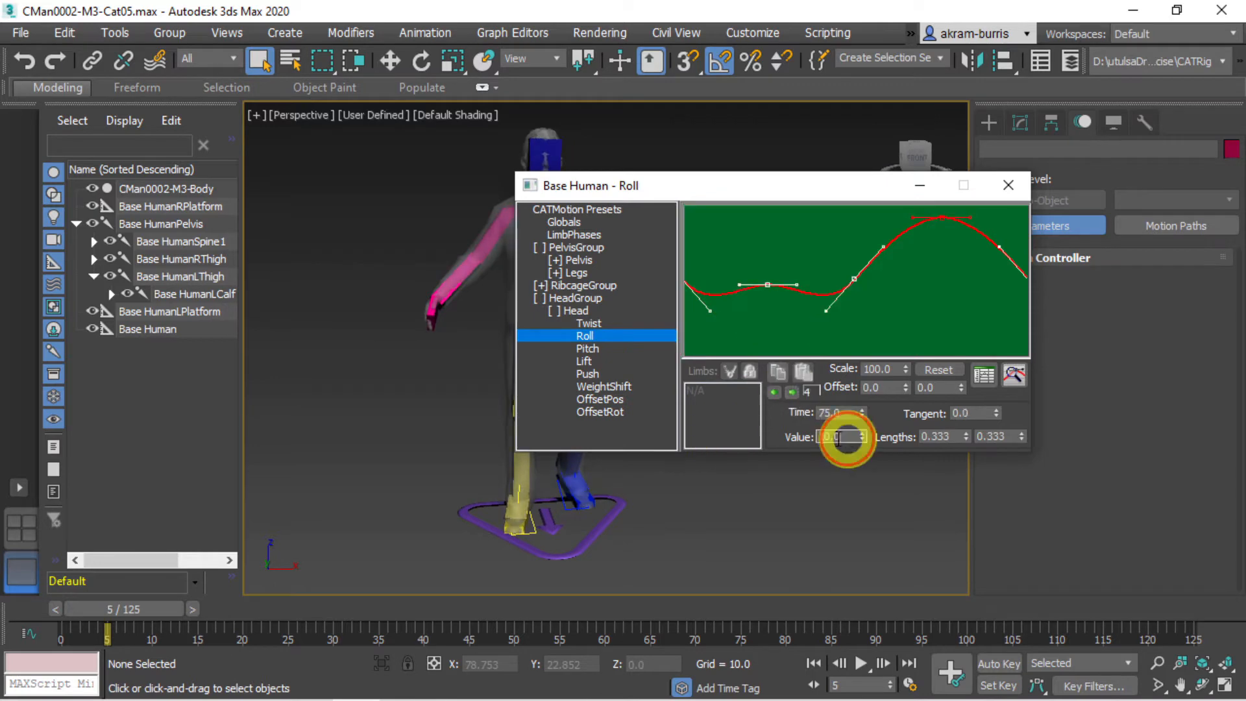
{"action": "left_click_drag", "start_coordinate": [848, 438], "coordinate": [778, 431]}
{"action": "type", "text": "1"}
Step: Fit the Head Roll curve and smooth its tangents at keys 3 and 1, giving key 1 a tangent of about -0.007
{"action": "left_click_drag", "start_coordinate": [883, 251], "coordinate": [895, 277]}
{"action": "left_click_drag", "start_coordinate": [711, 312], "coordinate": [723, 283]}
{"action": "left_click", "coordinate": [1014, 376]}
{"action": "left_click_drag", "start_coordinate": [895, 268], "coordinate": [892, 246]}
{"action": "left_click_drag", "start_coordinate": [723, 299], "coordinate": [731, 315]}
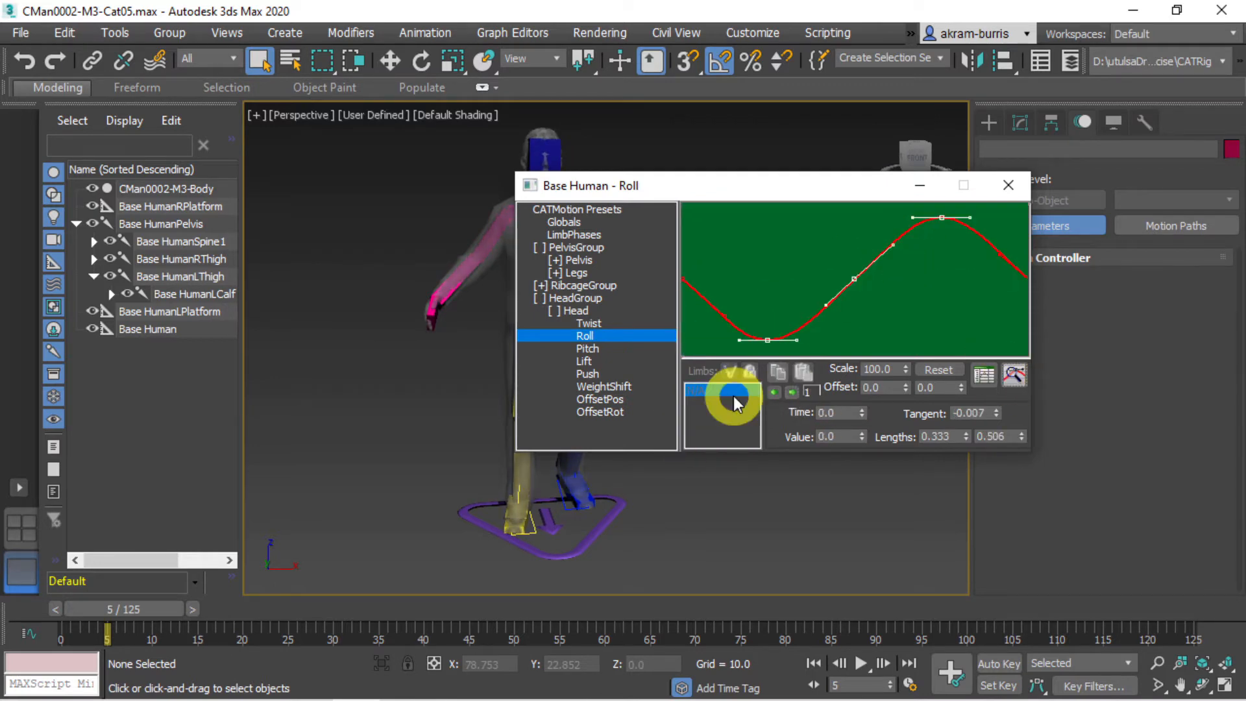
Step: Set the Head Lift values to -1 at key 1, 1 at key 2 and -1 at key 3
{"action": "left_click", "coordinate": [612, 364]}
{"action": "type", "text": "-1"}
{"action": "left_click_drag", "start_coordinate": [847, 438], "coordinate": [746, 427]}
{"action": "left_click", "coordinate": [792, 392]}
{"action": "type", "text": "1"}
{"action": "left_click", "coordinate": [791, 391]}
{"action": "type", "text": "-1"}
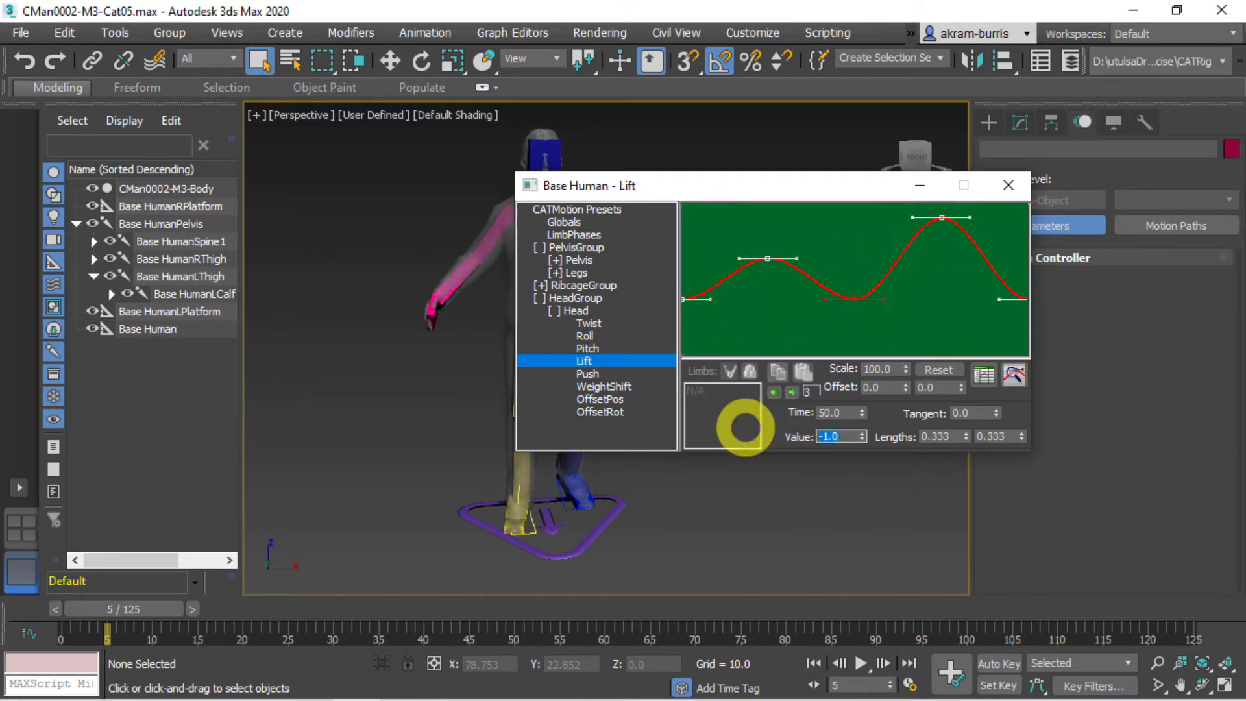
Step: Review the HandTwist and HandFlopY curves of the arms' Palm in the RibcageGroup
{"action": "left_click", "coordinate": [537, 298]}
{"action": "left_click", "coordinate": [538, 285]}
{"action": "left_click", "coordinate": [553, 311]}
{"action": "left_click", "coordinate": [566, 423]}
{"action": "left_click", "coordinate": [616, 399]}
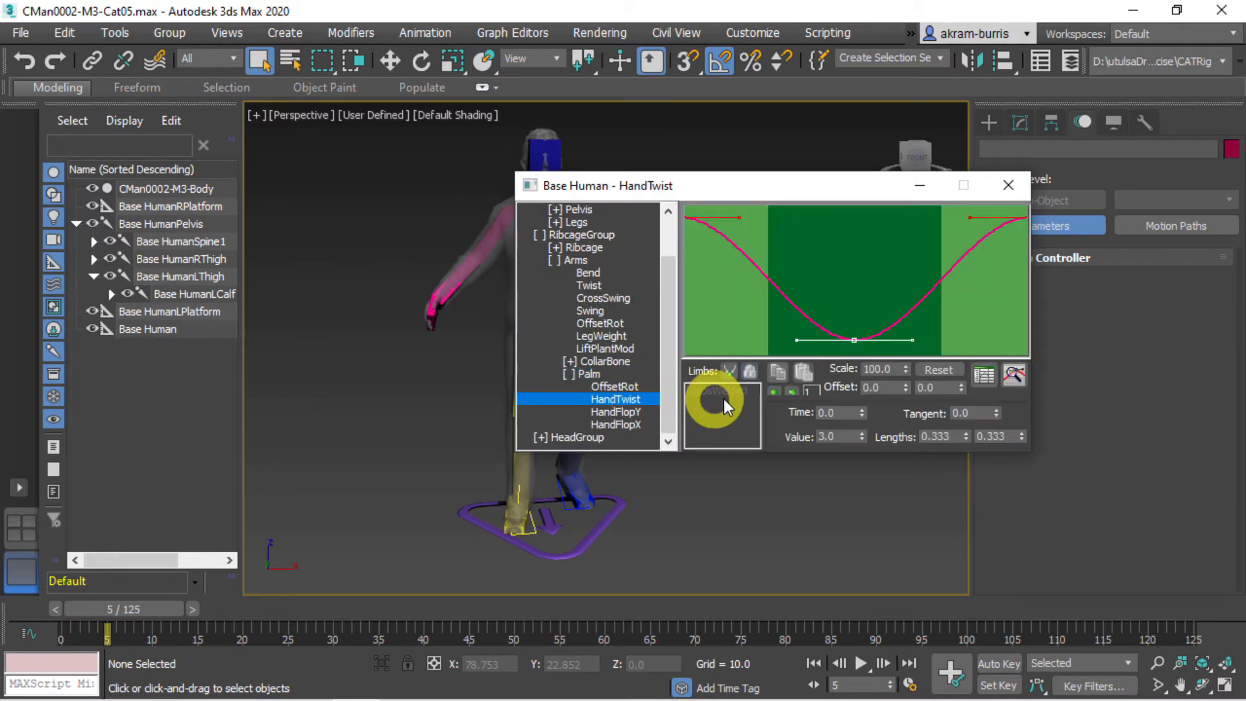
{"action": "left_click", "coordinate": [615, 411]}
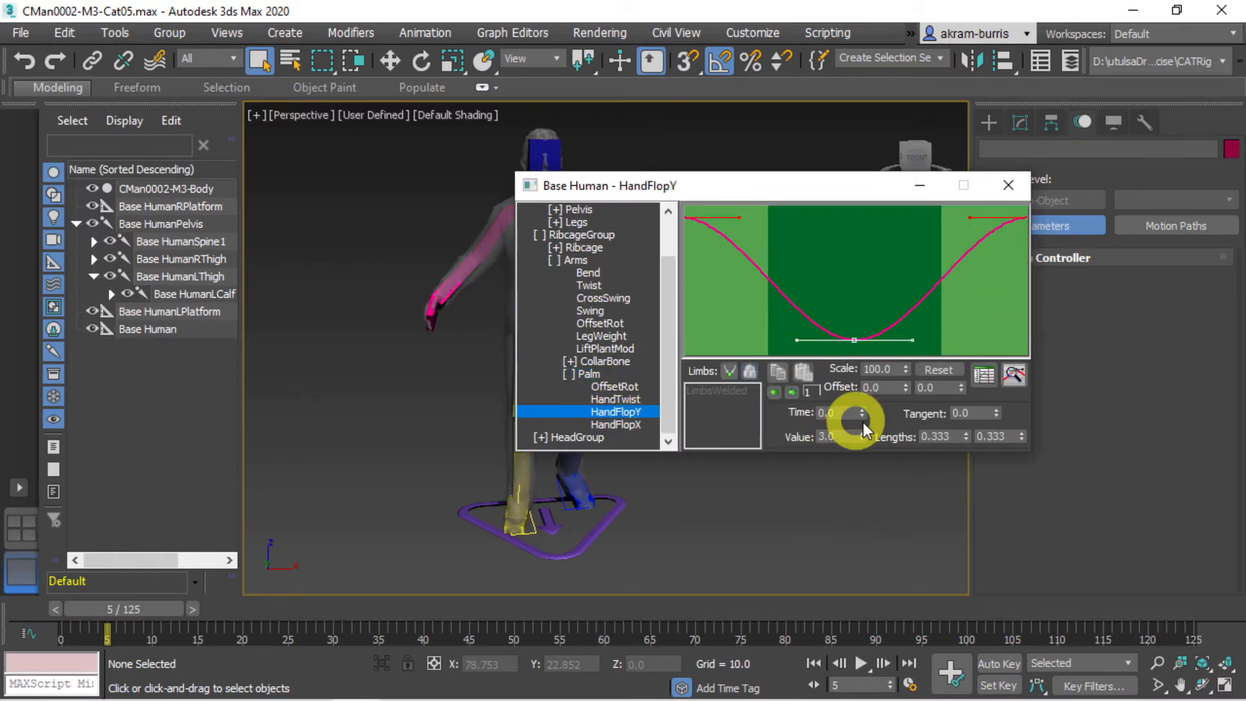
{"action": "left_click", "coordinate": [798, 392]}
Step: Set the Palm HandFlopX values to 1 at key 1 and -1 at key 2
{"action": "left_click", "coordinate": [615, 425]}
{"action": "type", "text": "1"}
{"action": "key", "text": "Return"}
{"action": "left_click", "coordinate": [791, 392]}
{"action": "left_click_drag", "start_coordinate": [850, 436], "coordinate": [563, 425]}
{"action": "type", "text": "-1"}
{"action": "key", "text": "Return"}
Step: Set the Arms Bend values to 10 at key 1 and -10 at key 2, and fit the curve in the graph
{"action": "left_click", "coordinate": [555, 260]}
{"action": "left_click", "coordinate": [555, 311]}
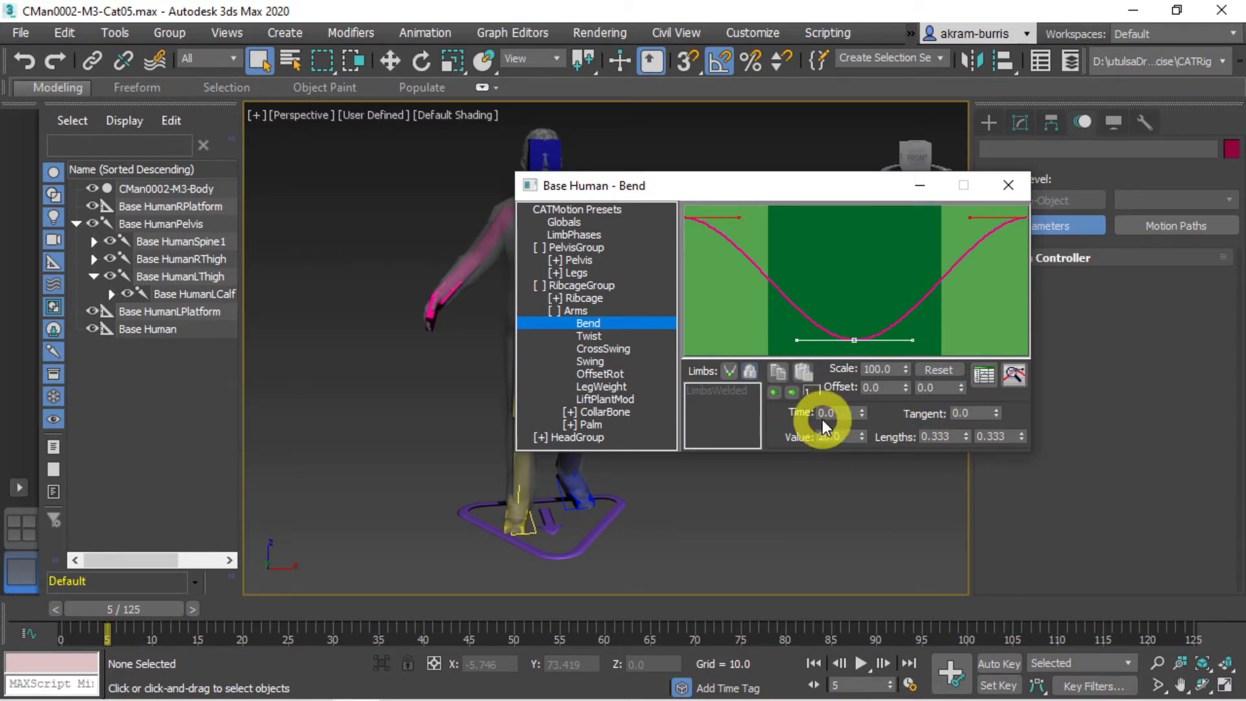
{"action": "type", "text": "10"}
{"action": "key", "text": "Return"}
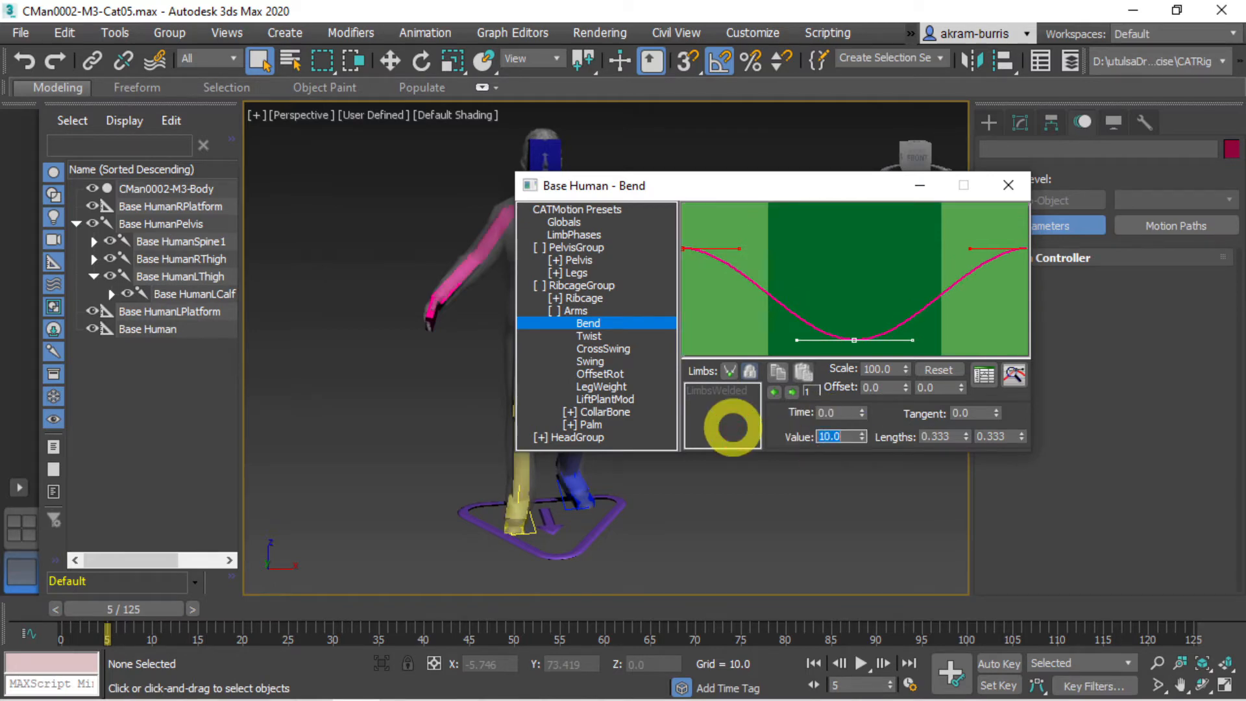
{"action": "left_click", "coordinate": [789, 391]}
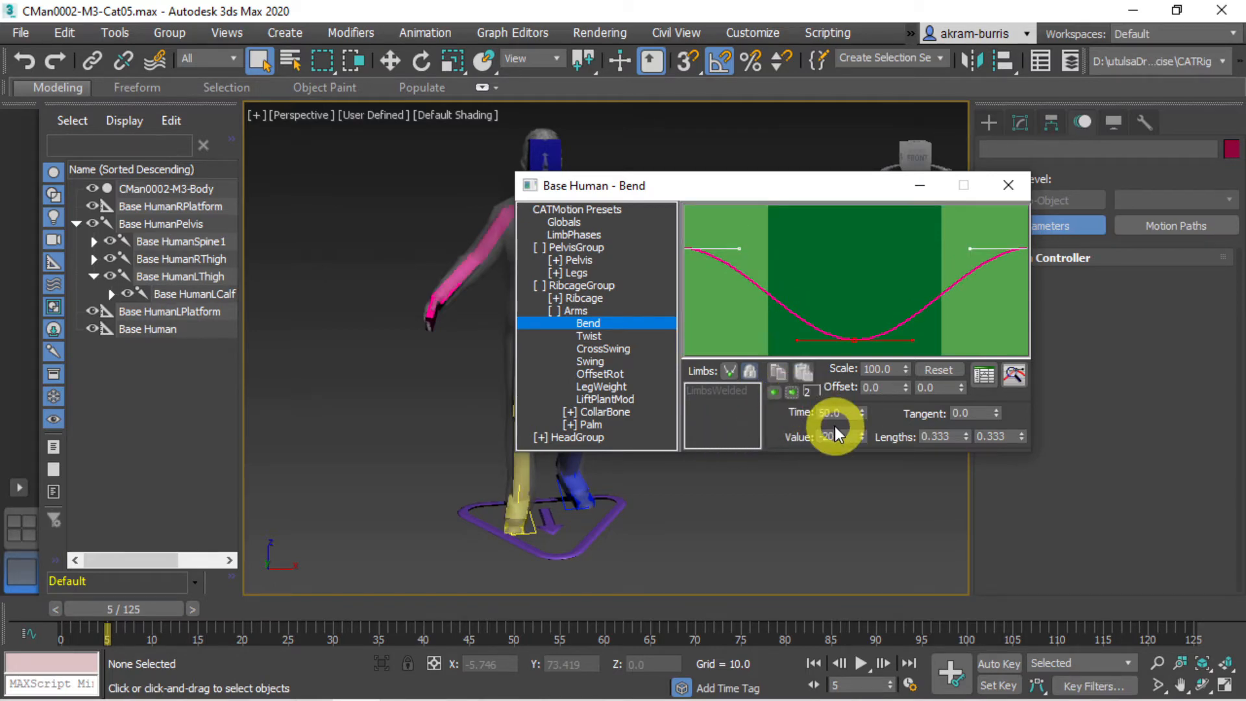
{"action": "type", "text": "-10"}
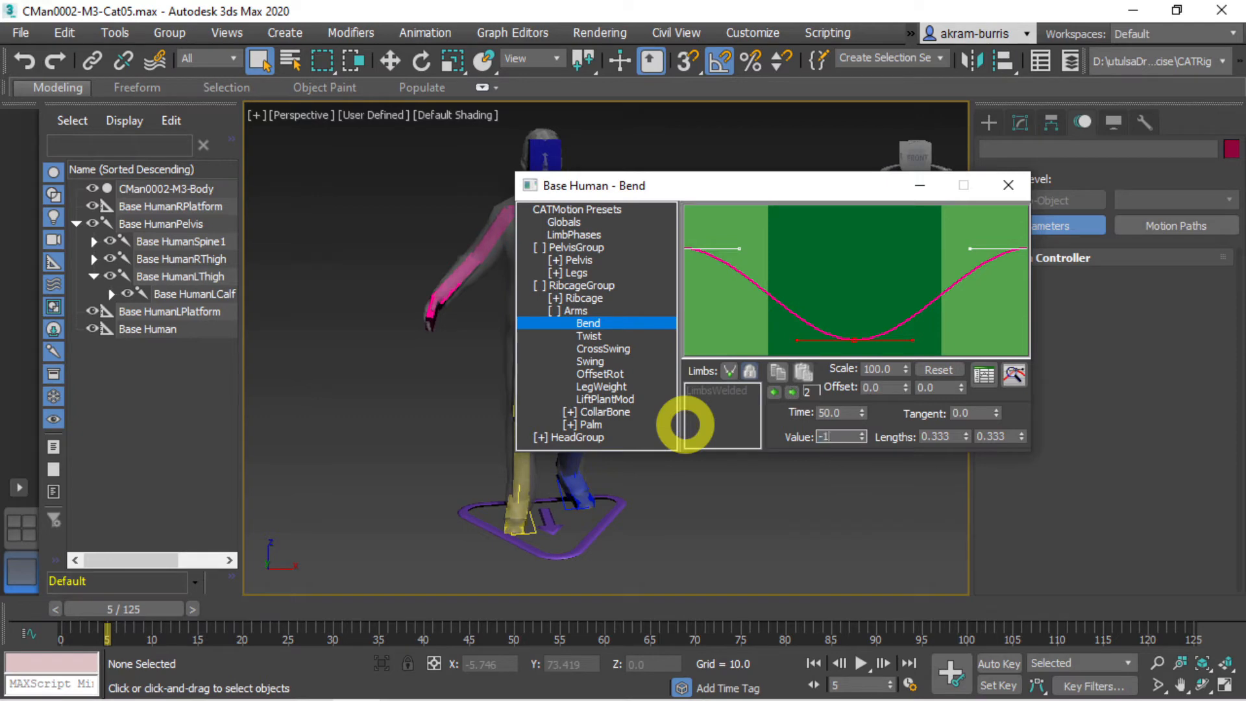
{"action": "key", "text": "Return"}
{"action": "left_click", "coordinate": [1013, 375]}
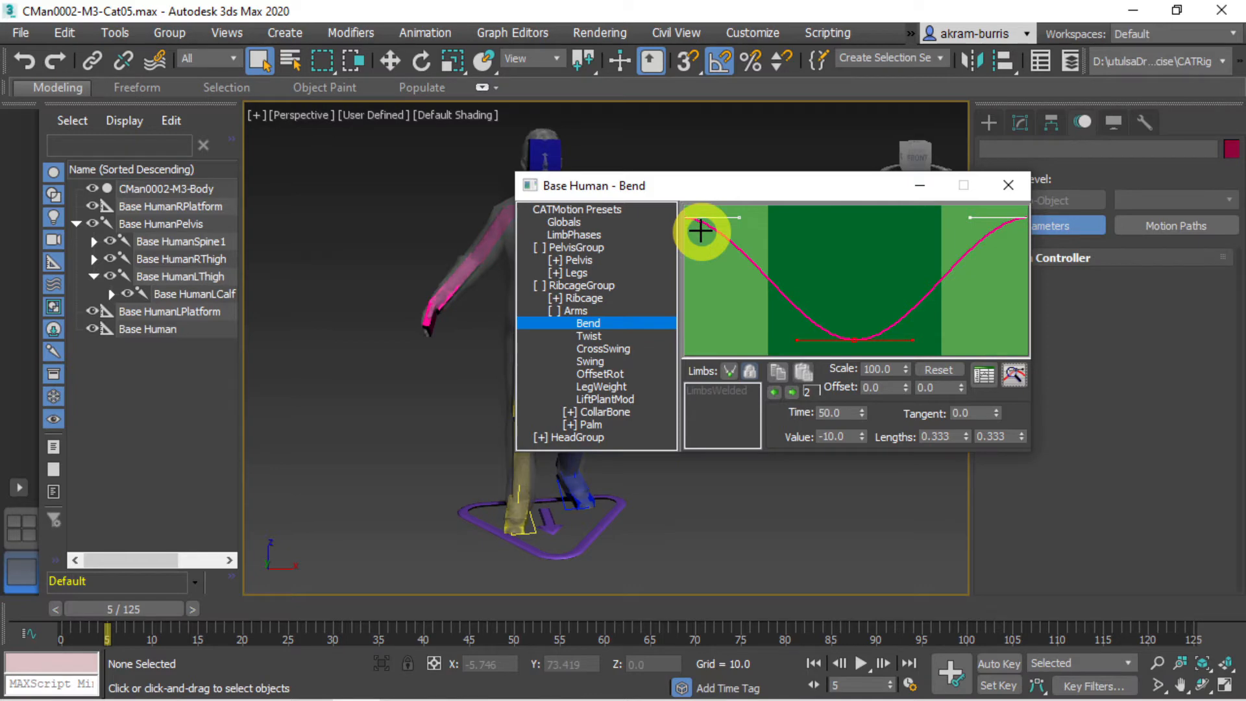
Step: Set the Arms Twist values to -5 at key 1 and 5 at key 2, and fit the curve in the graph
{"action": "left_click", "coordinate": [592, 336]}
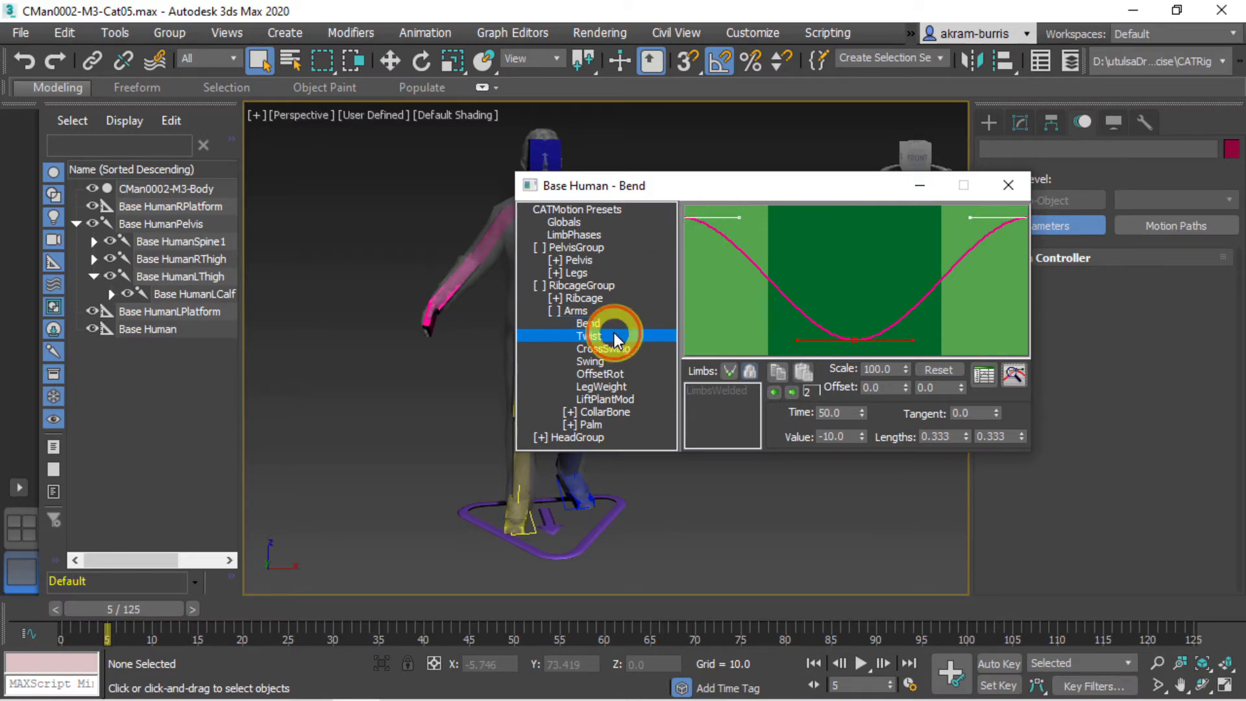
{"action": "double_click", "coordinate": [854, 436]}
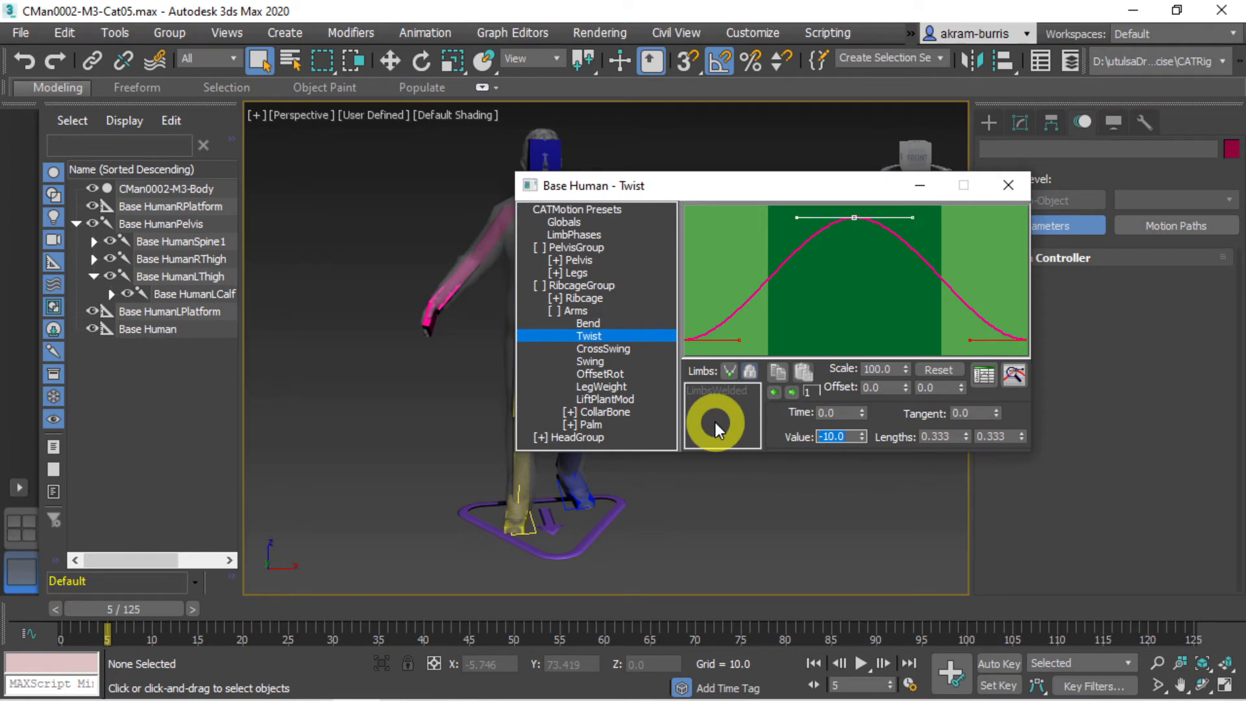
{"action": "type", "text": "-5"}
{"action": "key", "text": "Return"}
{"action": "left_click", "coordinate": [791, 393]}
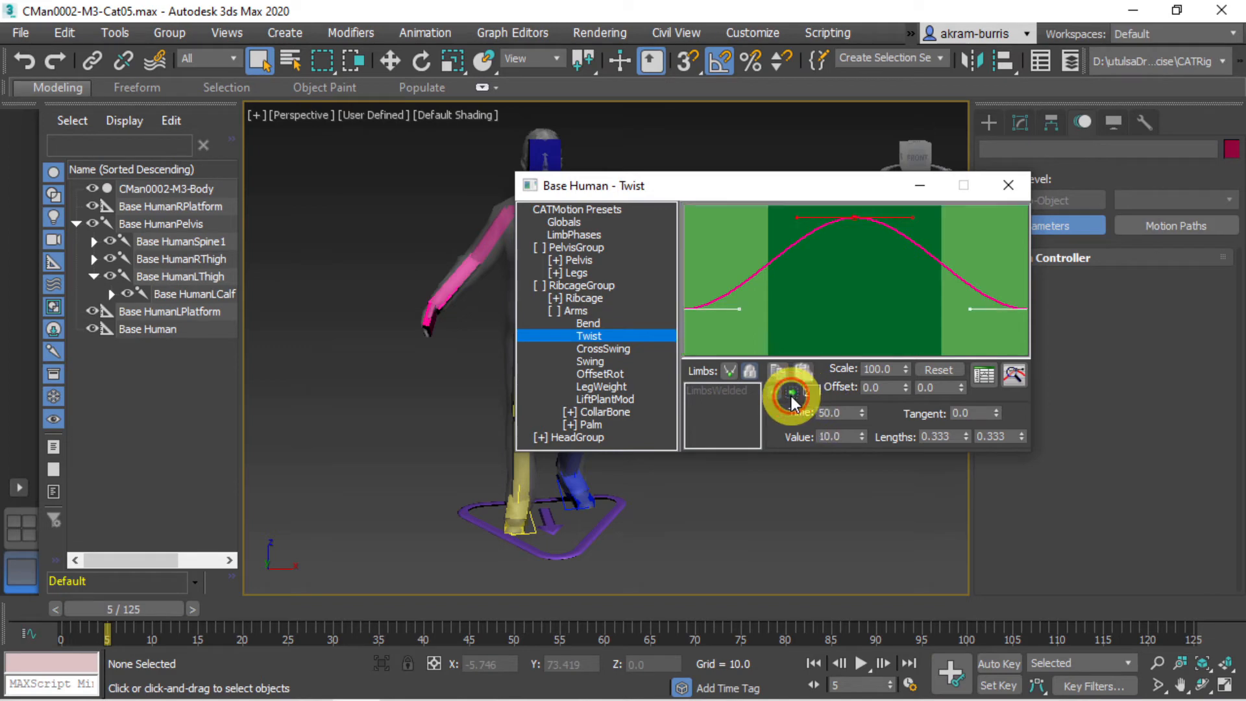
{"action": "double_click", "coordinate": [837, 436]}
{"action": "type", "text": "5"}
{"action": "key", "text": "Return"}
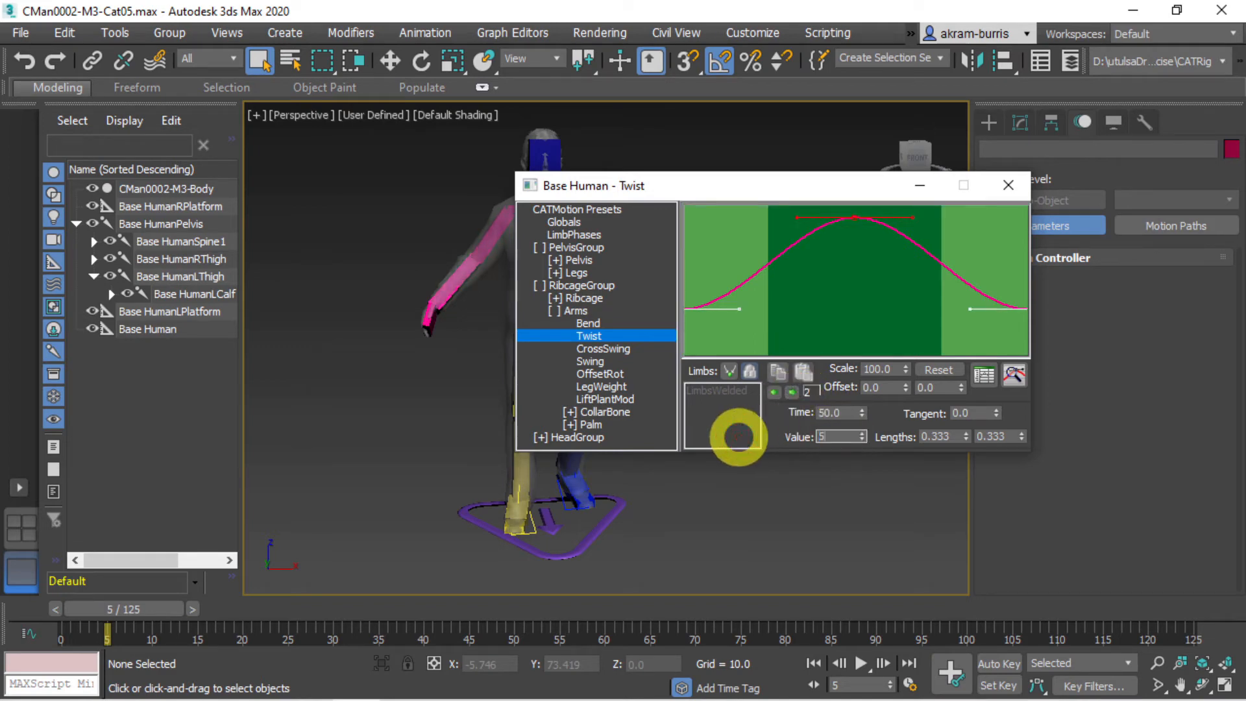
{"action": "left_click", "coordinate": [1013, 376]}
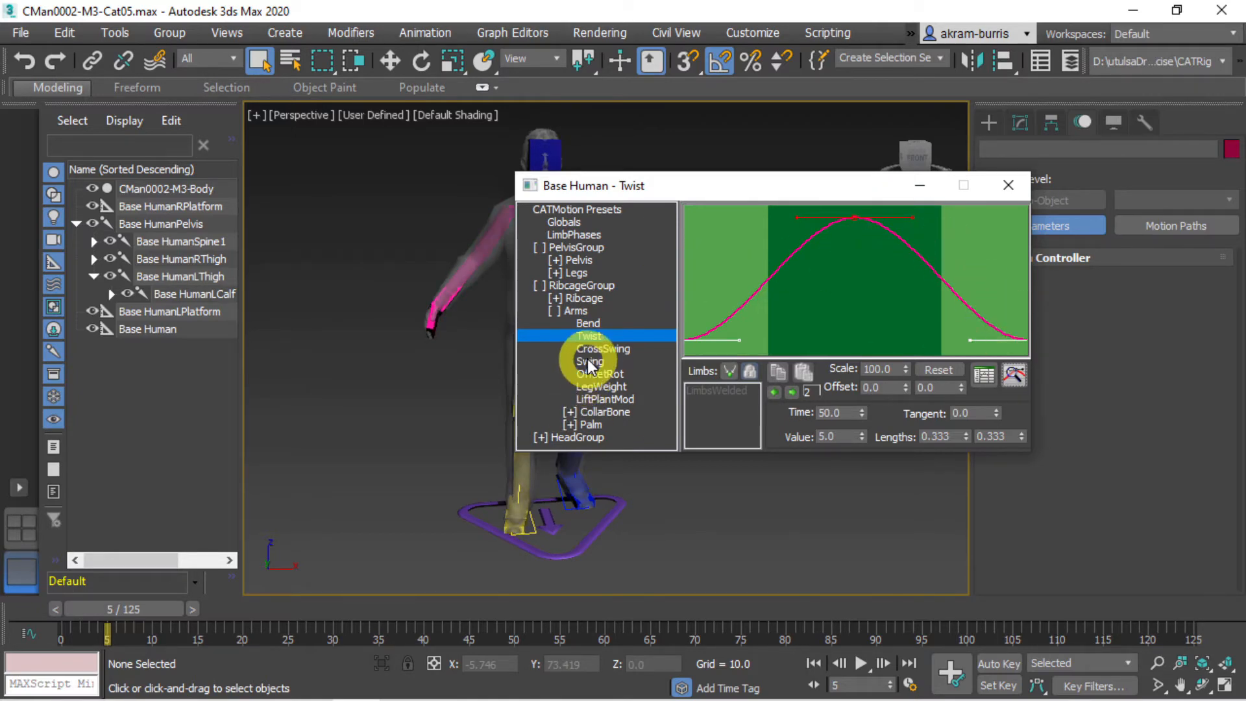
Step: Set the Arms Swing values to 5 at key 1 and -5 at key 2, and fit the curve in the graph
{"action": "left_click", "coordinate": [588, 362]}
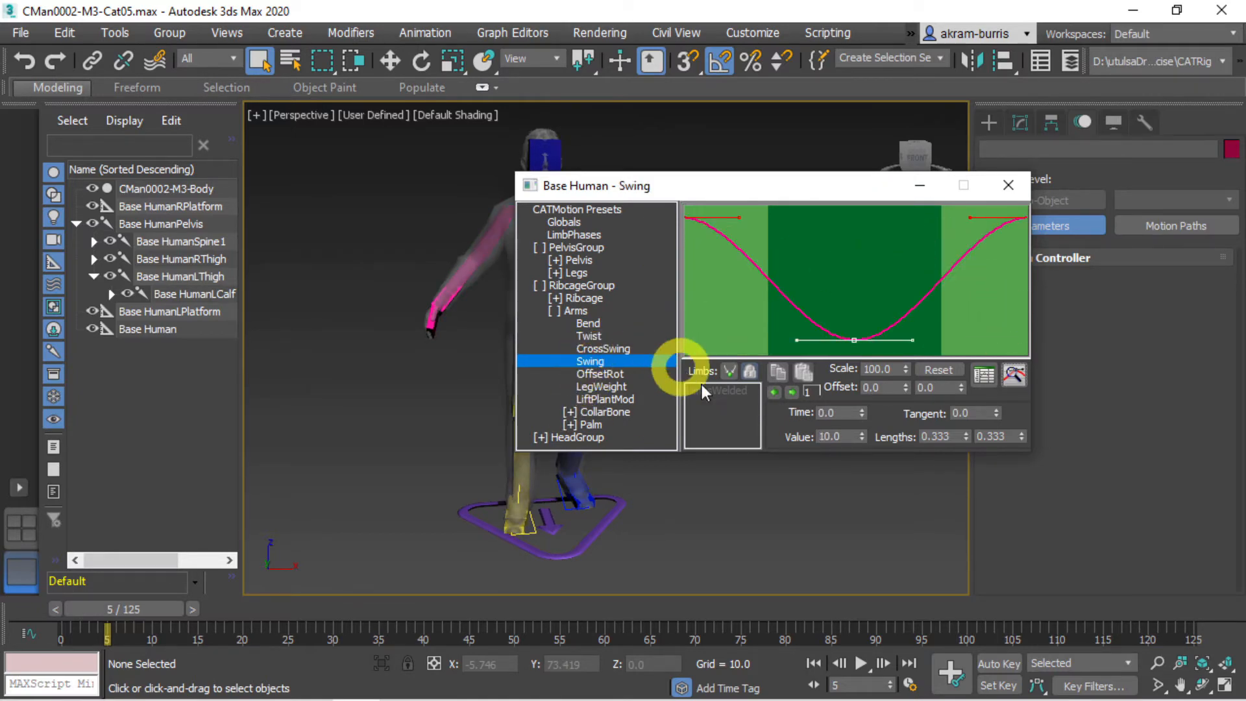
{"action": "left_click", "coordinate": [837, 436]}
{"action": "type", "text": "5"}
{"action": "key", "text": "Return"}
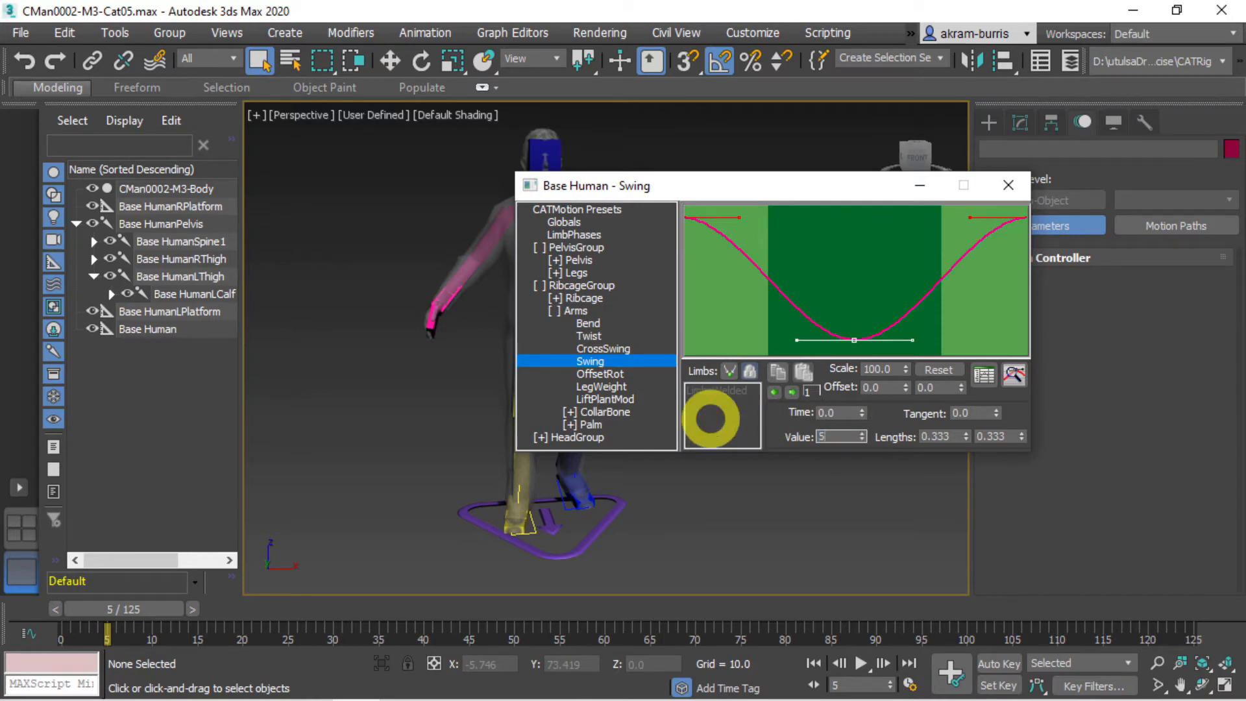
{"action": "left_click", "coordinate": [790, 392]}
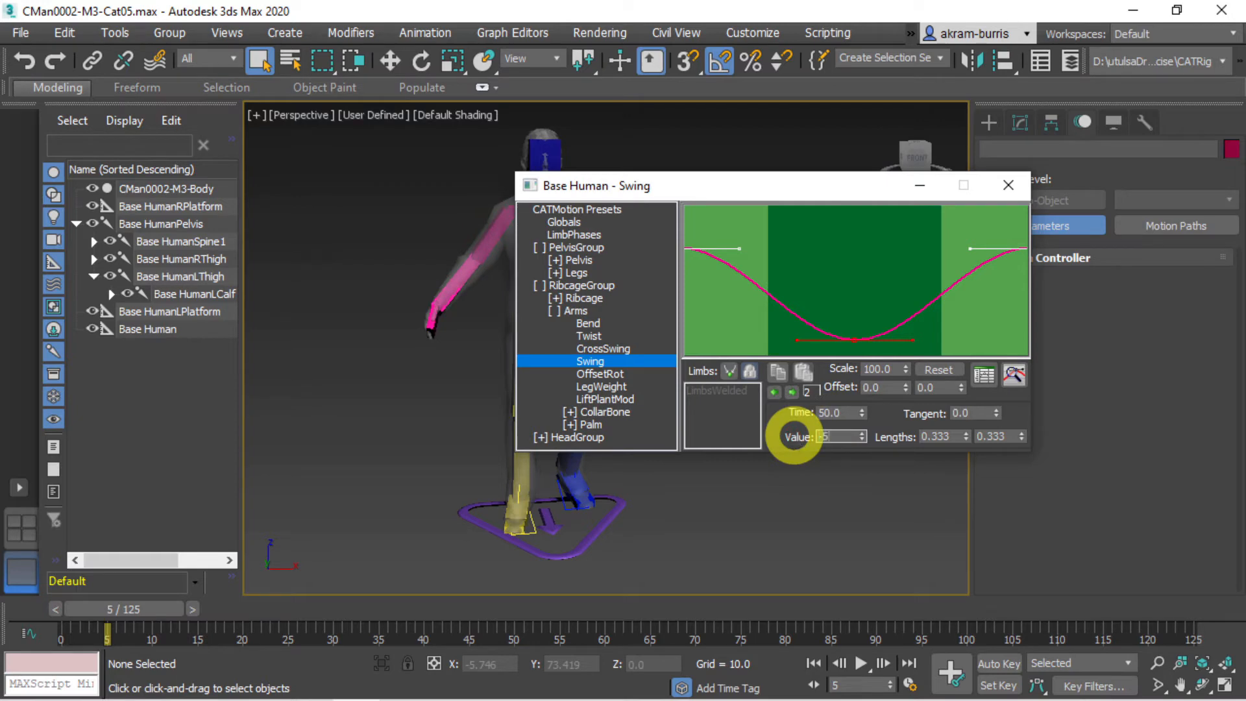
{"action": "left_click", "coordinate": [795, 435]}
{"action": "type", "text": "-5"}
{"action": "key", "text": "Return"}
{"action": "left_click", "coordinate": [1014, 376]}
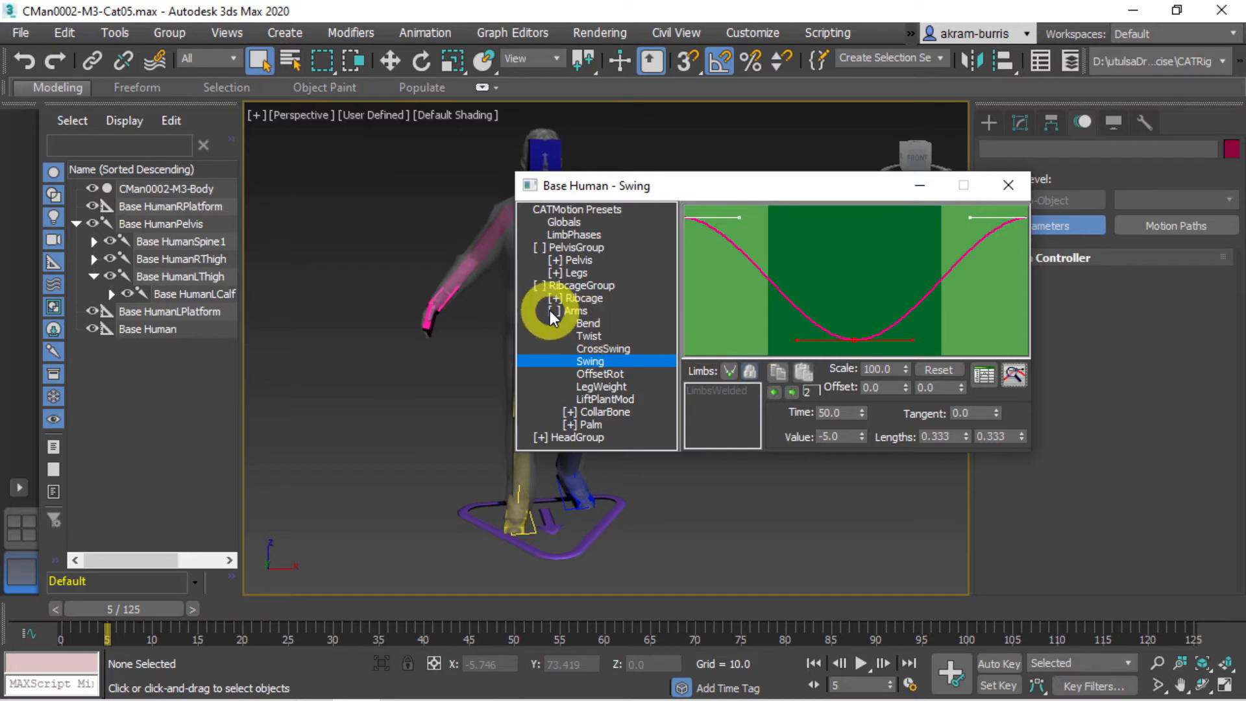
Step: Set the TargetAlign value to 1 at key 1 for the Ankle in the Legs group
{"action": "left_click", "coordinate": [556, 273]}
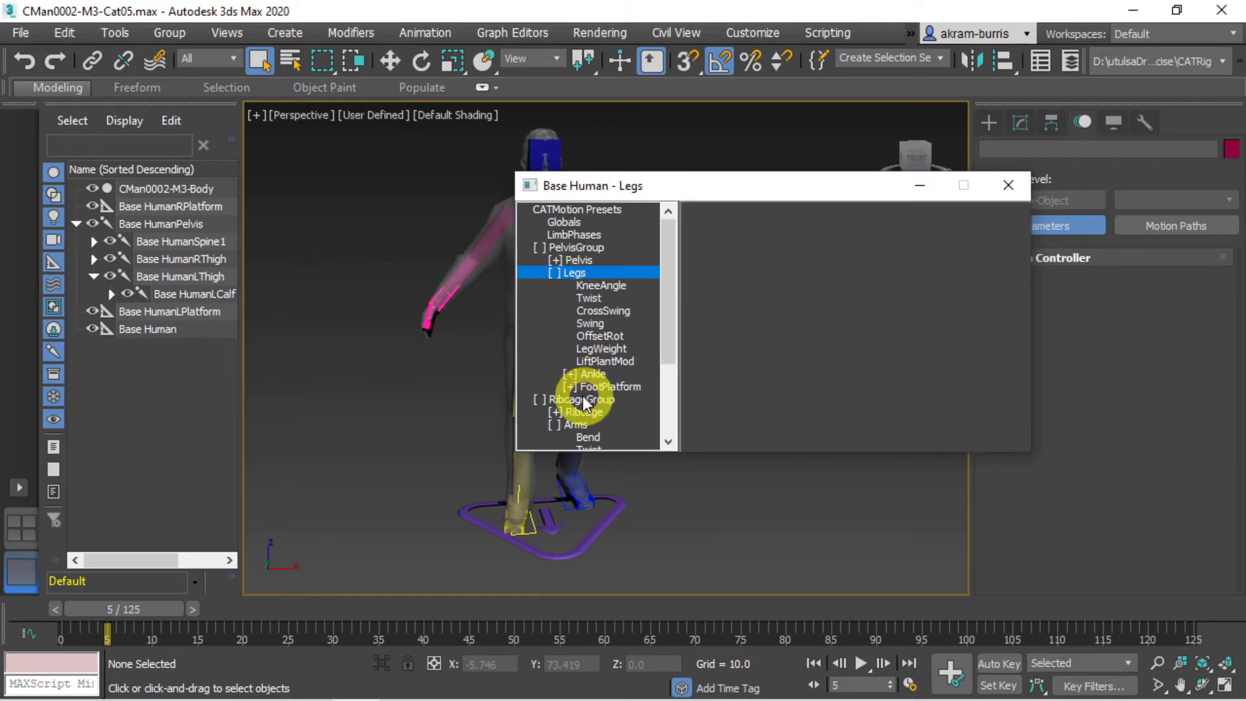
{"action": "left_click", "coordinate": [571, 373]}
{"action": "scroll", "coordinate": [622, 366], "scroll_direction": "down", "scroll_amount": 4}
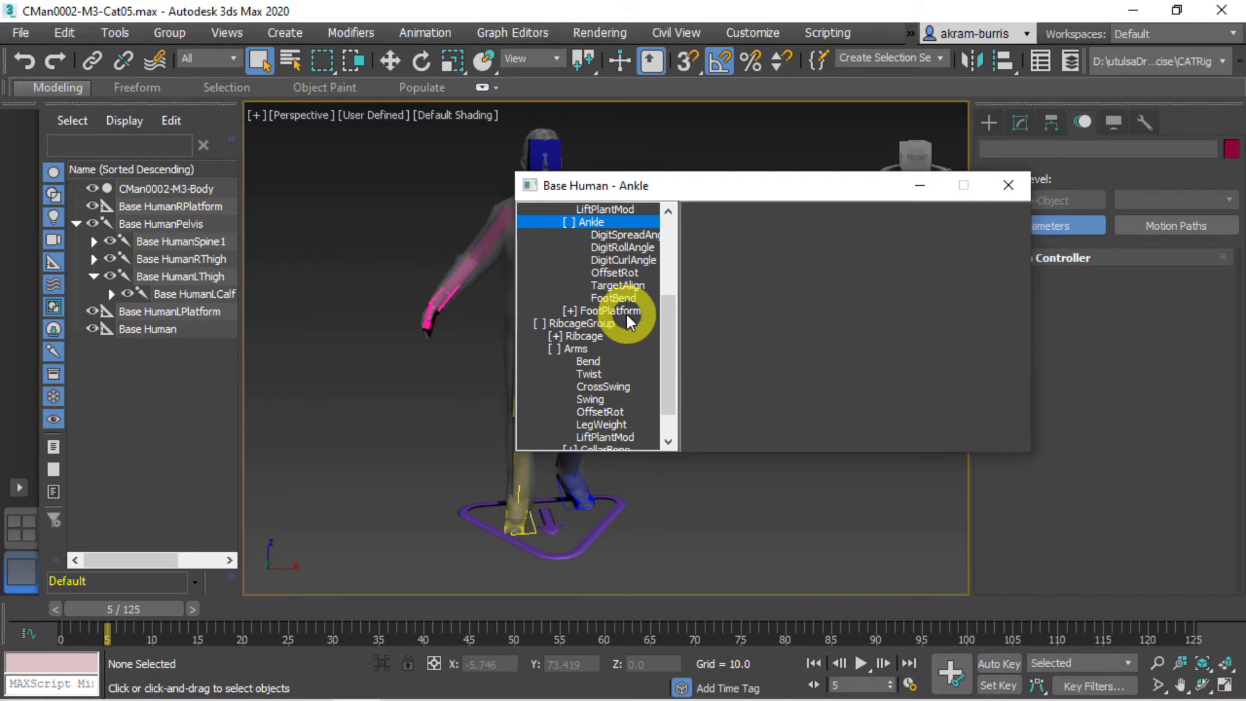
{"action": "left_click", "coordinate": [633, 285]}
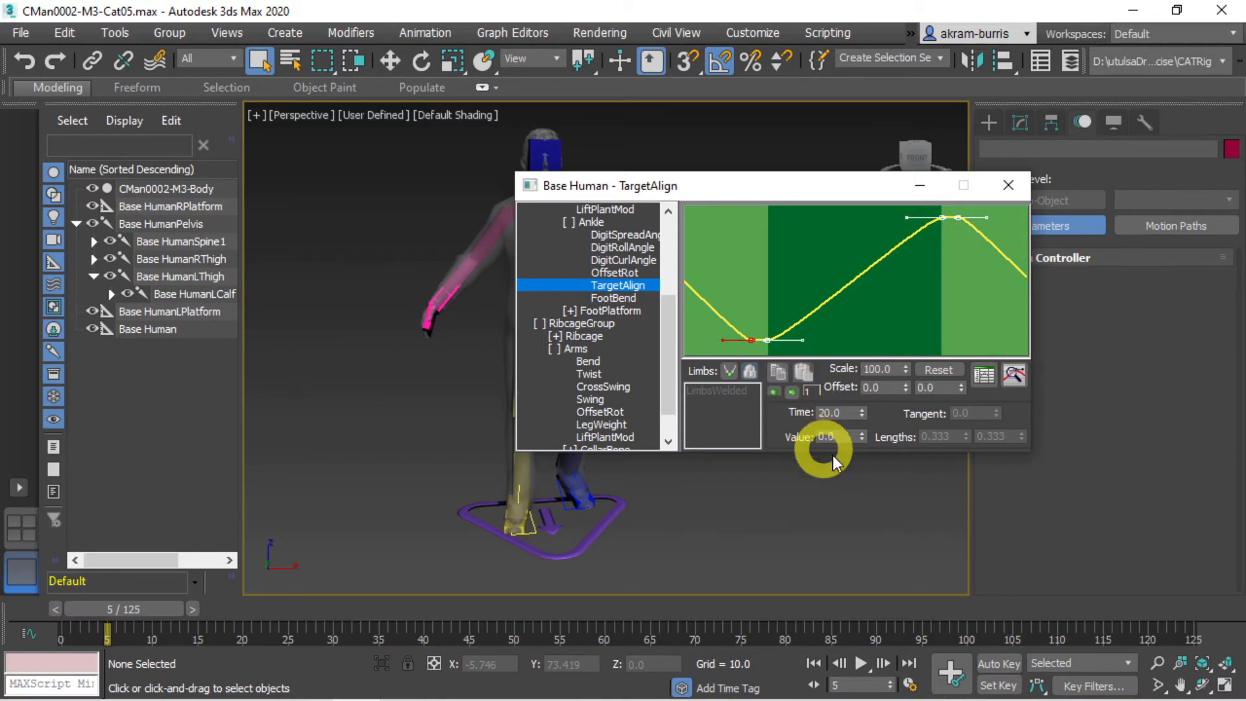
{"action": "left_click", "coordinate": [819, 437]}
{"action": "left_click", "coordinate": [703, 428]}
{"action": "type", "text": "1"}
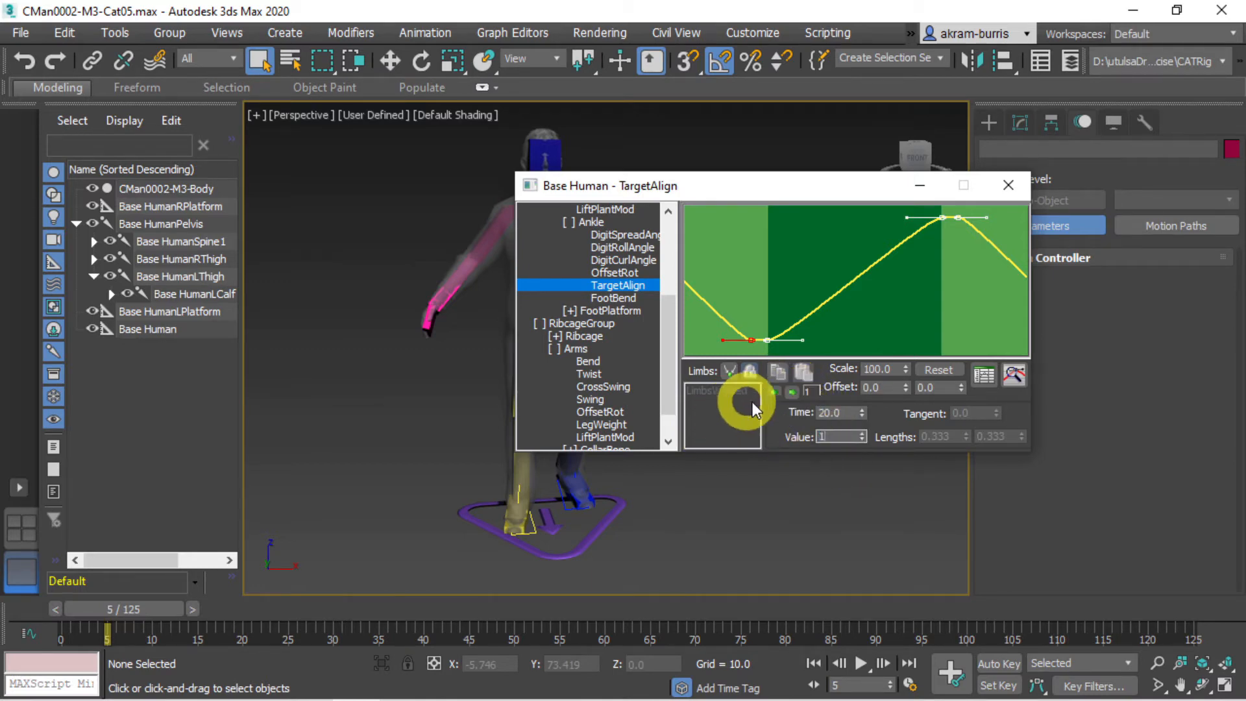
Step: Check the TargetAlign values at keys 2 to 4 and fit the curve in the graph
{"action": "left_click", "coordinate": [793, 391]}
{"action": "left_click", "coordinate": [804, 438]}
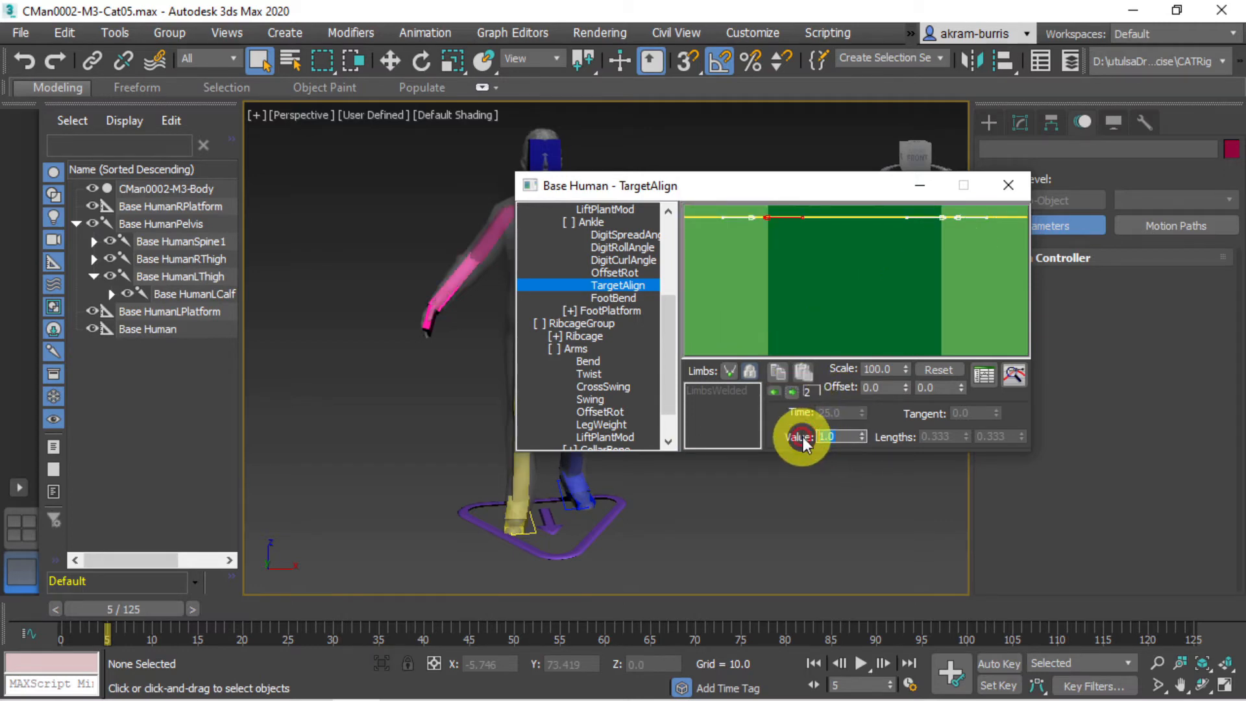
{"action": "left_click", "coordinate": [792, 391]}
{"action": "left_click", "coordinate": [848, 437]}
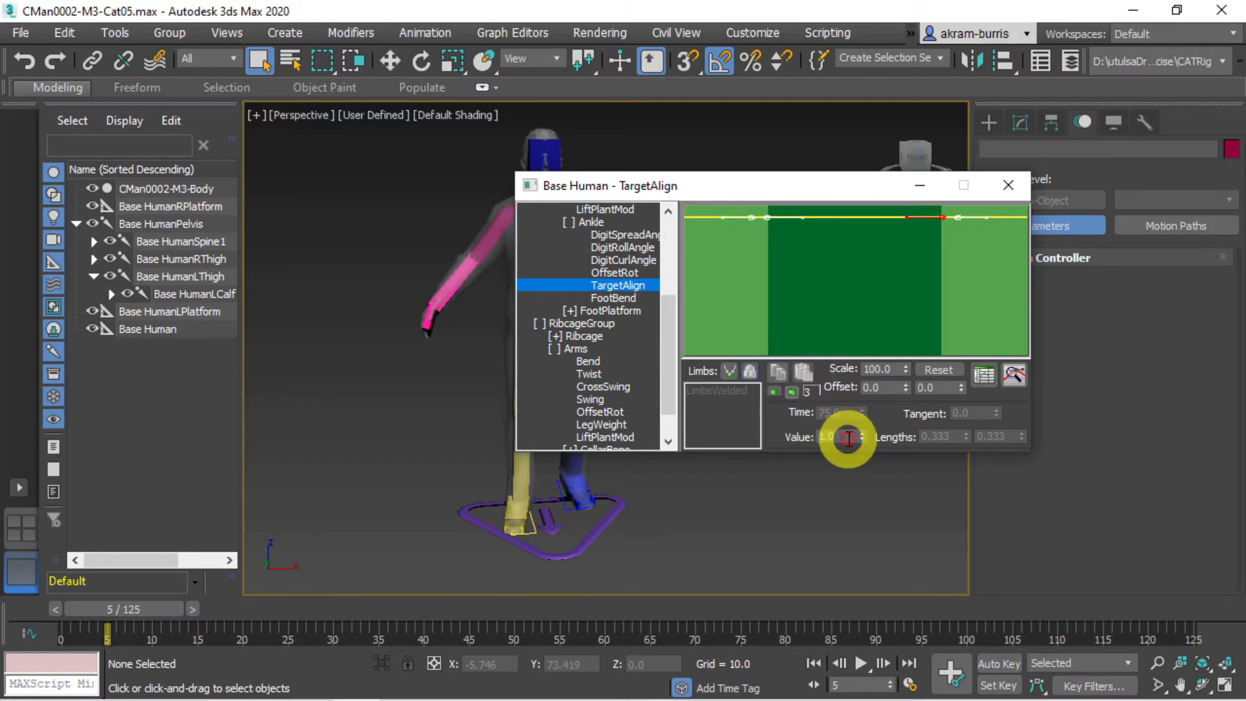
{"action": "left_click", "coordinate": [792, 391]}
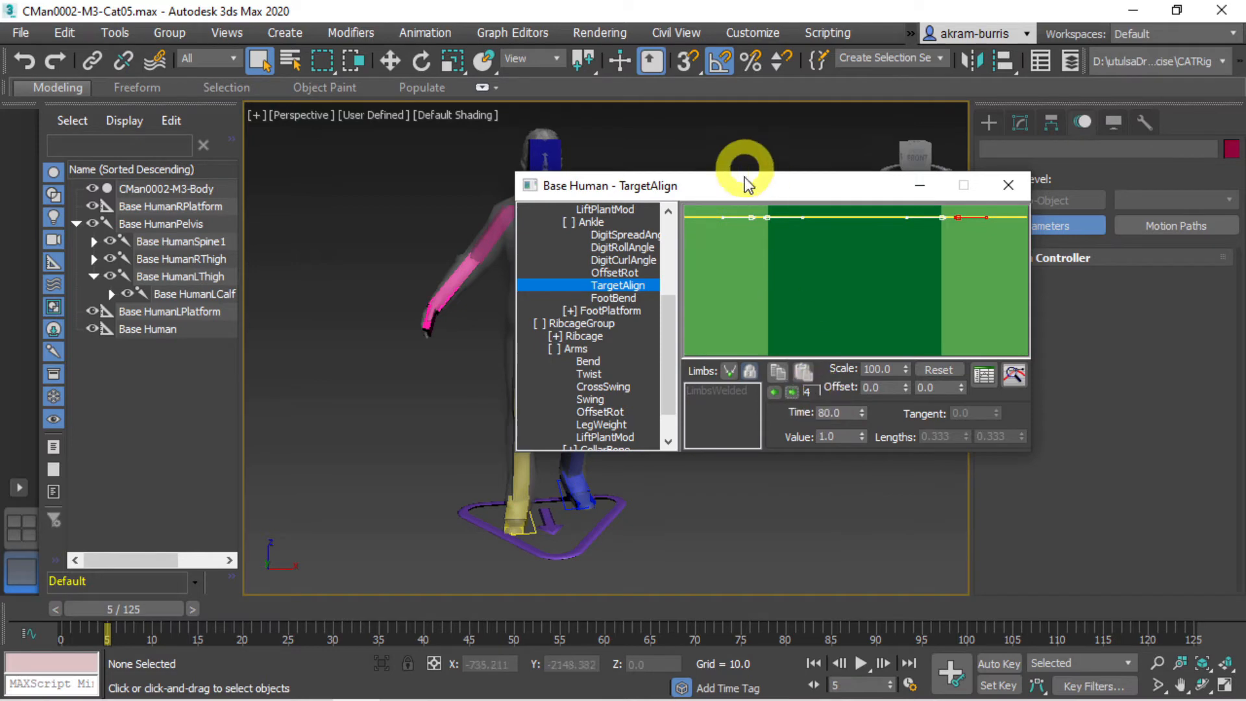
{"action": "left_click", "coordinate": [1016, 372]}
{"action": "left_click", "coordinate": [742, 257]}
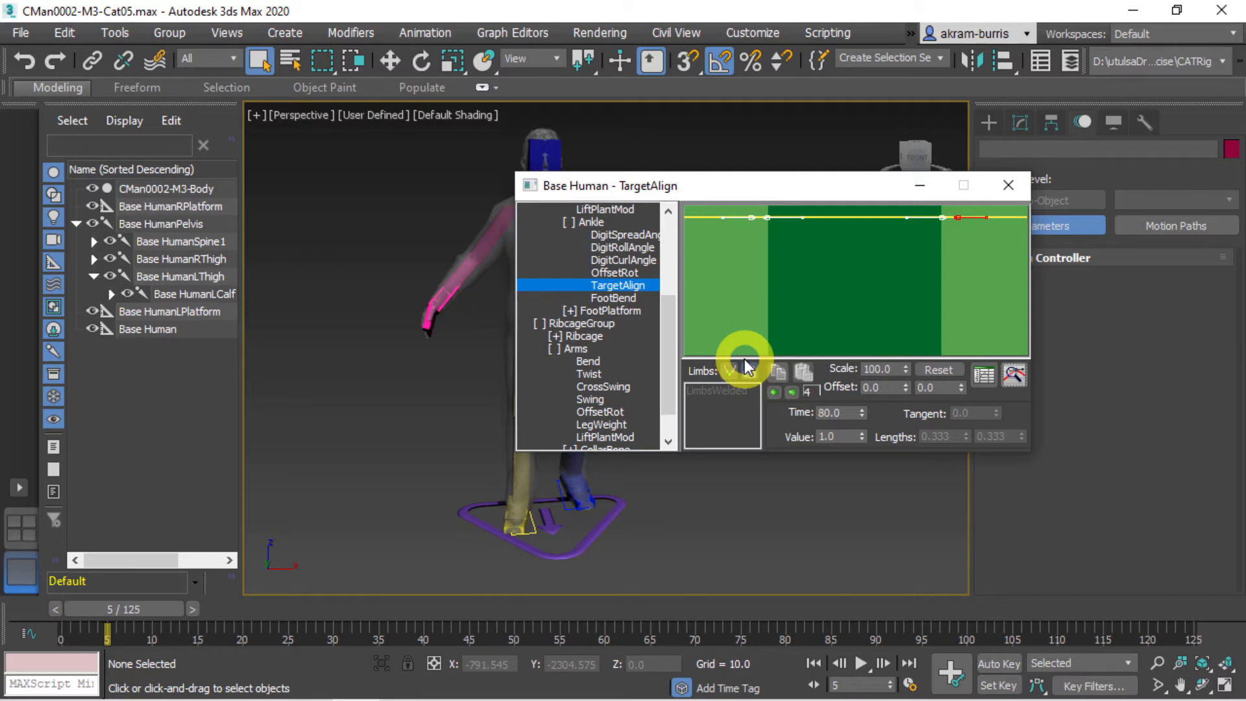
Step: Set the FootPlatform Lift value to 15 at key 2 and fit the curve in the graph
{"action": "left_click", "coordinate": [570, 310]}
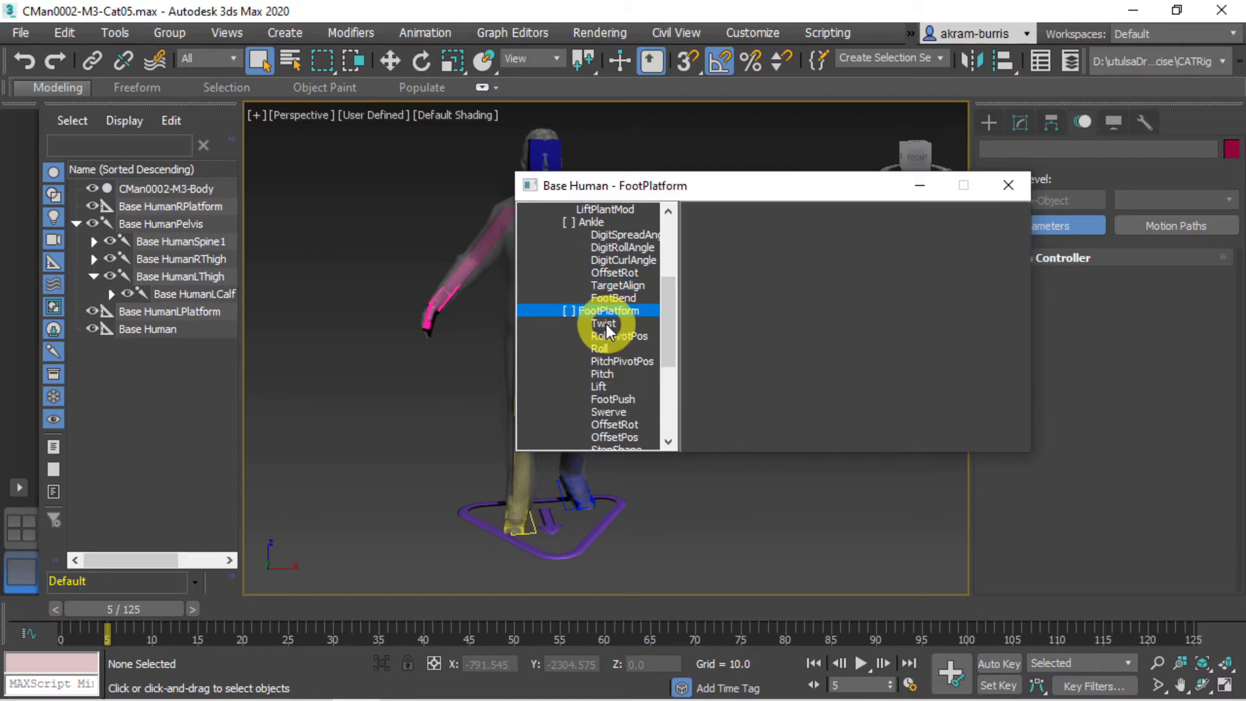
{"action": "scroll", "coordinate": [606, 324], "scroll_direction": "down", "scroll_amount": 2}
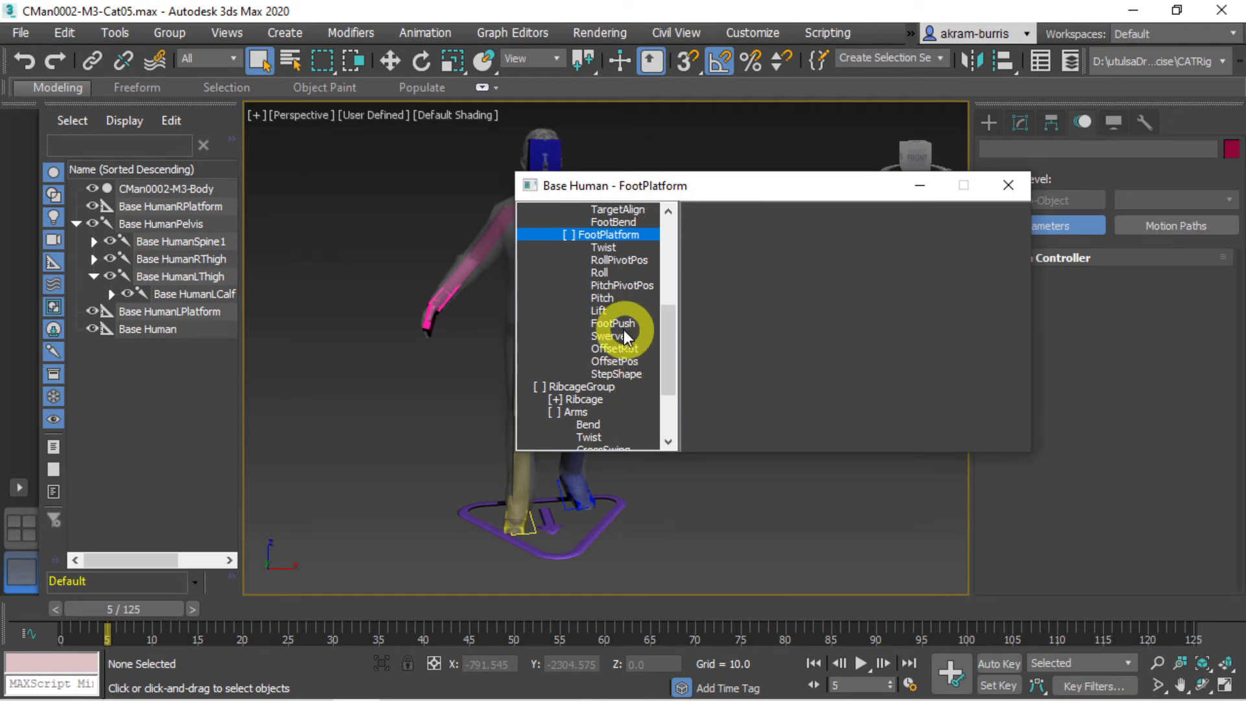
{"action": "left_click", "coordinate": [598, 300]}
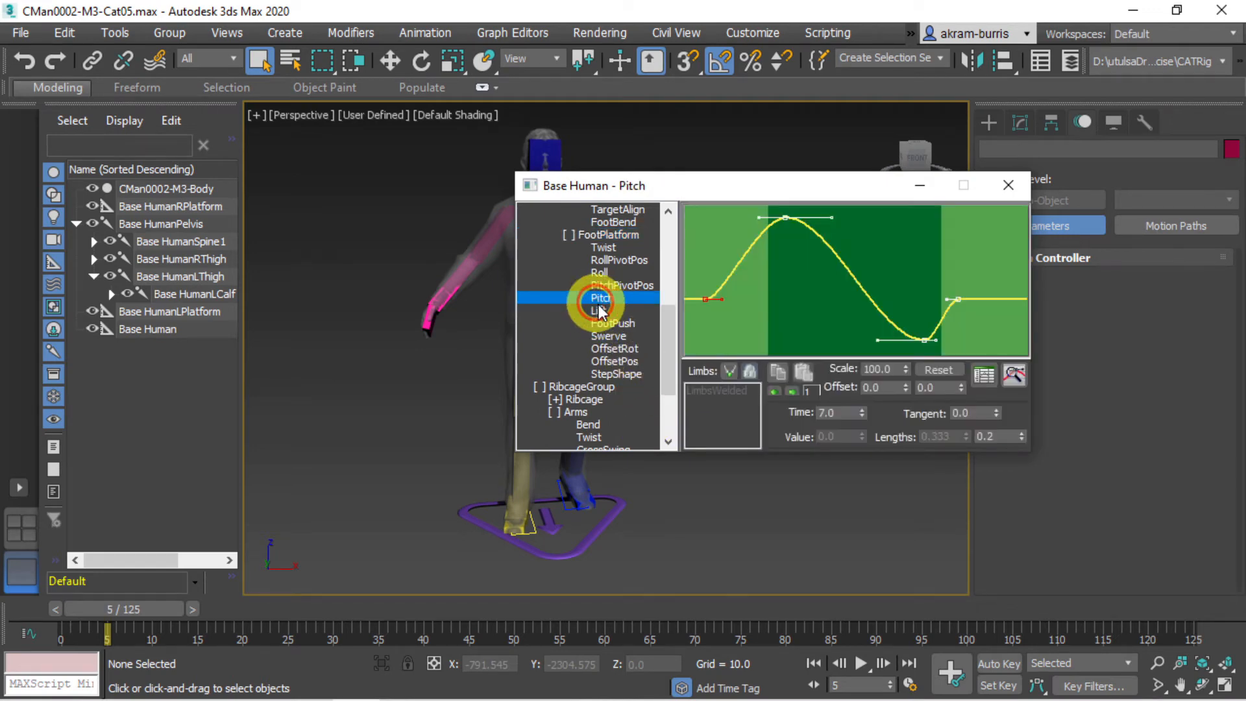
{"action": "left_click", "coordinate": [598, 311]}
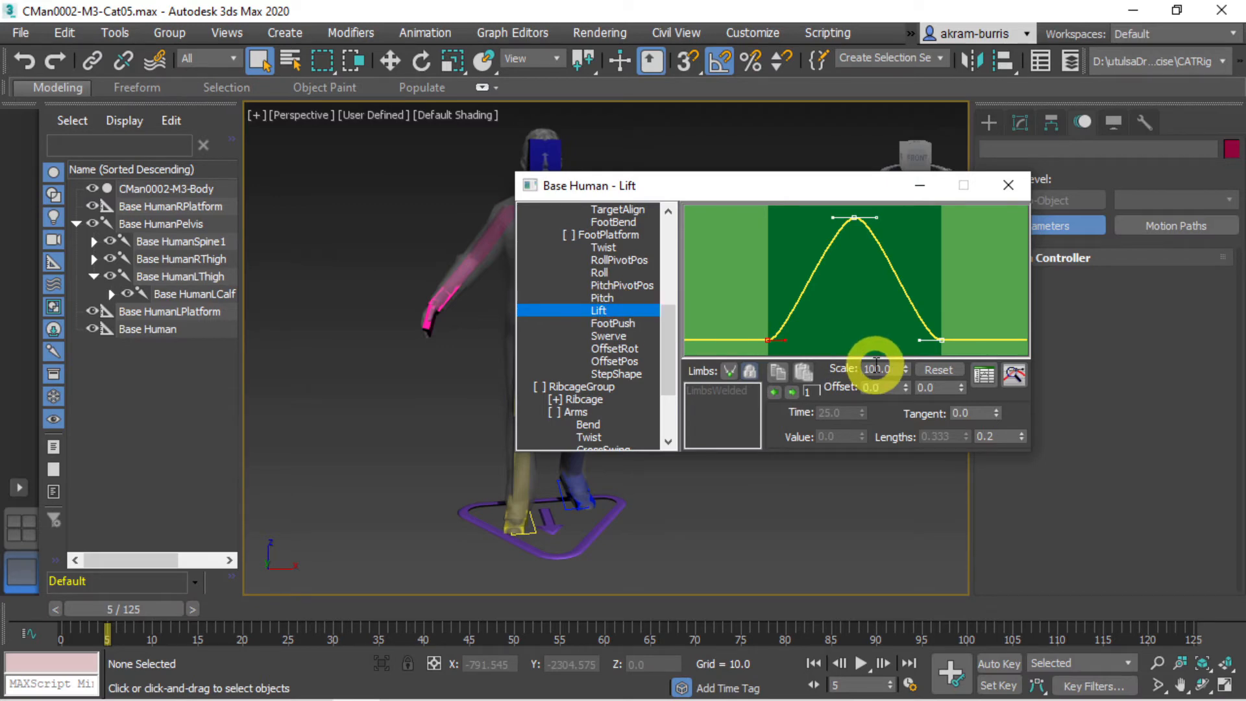
{"action": "left_click", "coordinate": [791, 393]}
{"action": "left_click", "coordinate": [792, 393]}
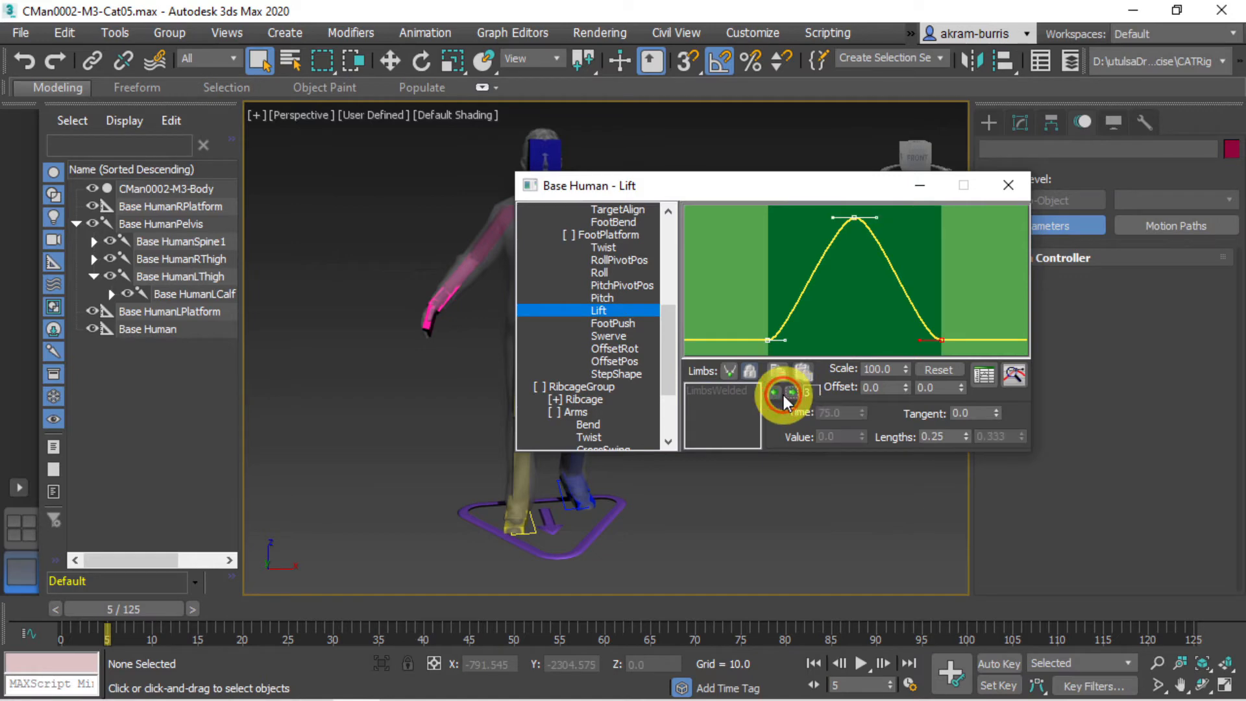
{"action": "left_click", "coordinate": [775, 393]}
{"action": "double_click", "coordinate": [849, 436]}
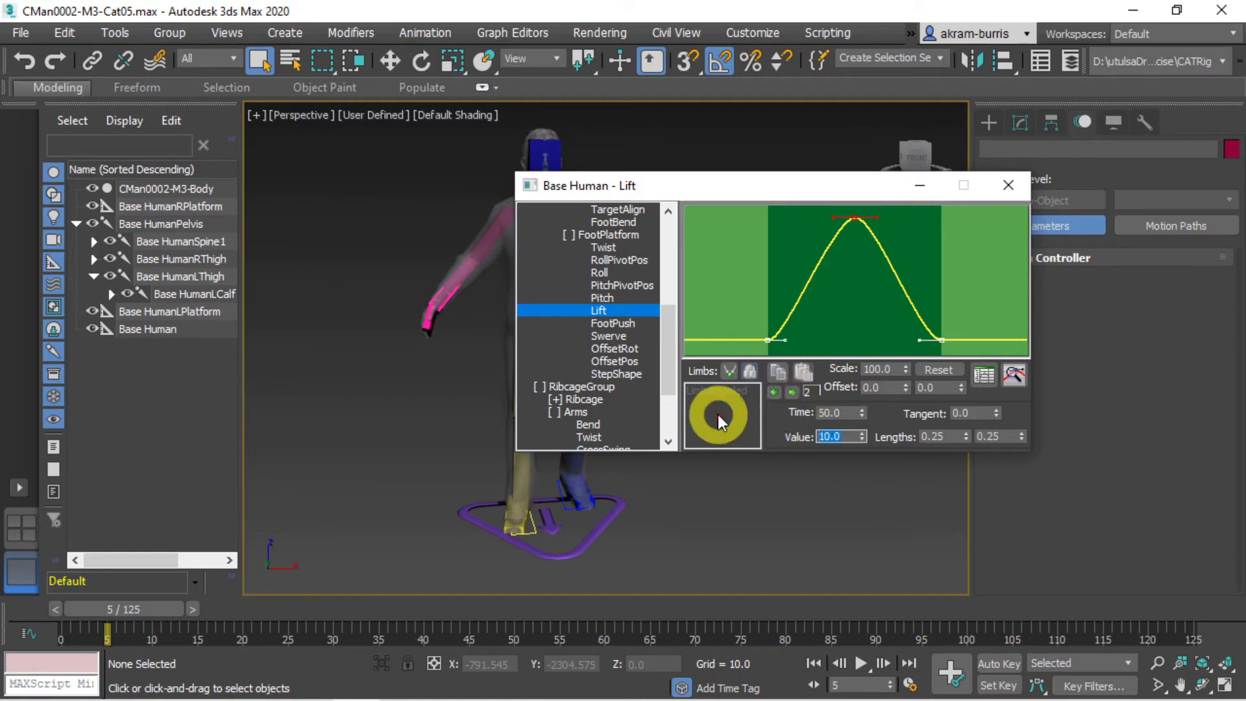
{"action": "type", "text": "15"}
{"action": "key", "text": "Return"}
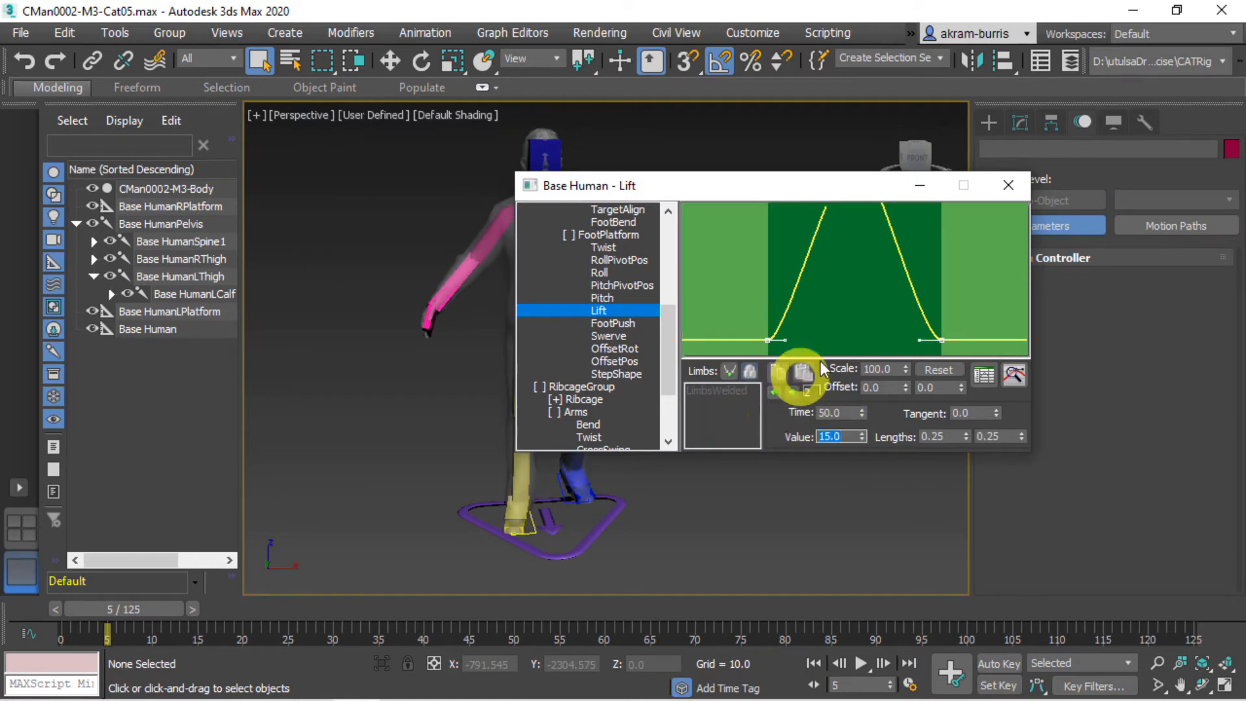
{"action": "left_click", "coordinate": [1018, 374]}
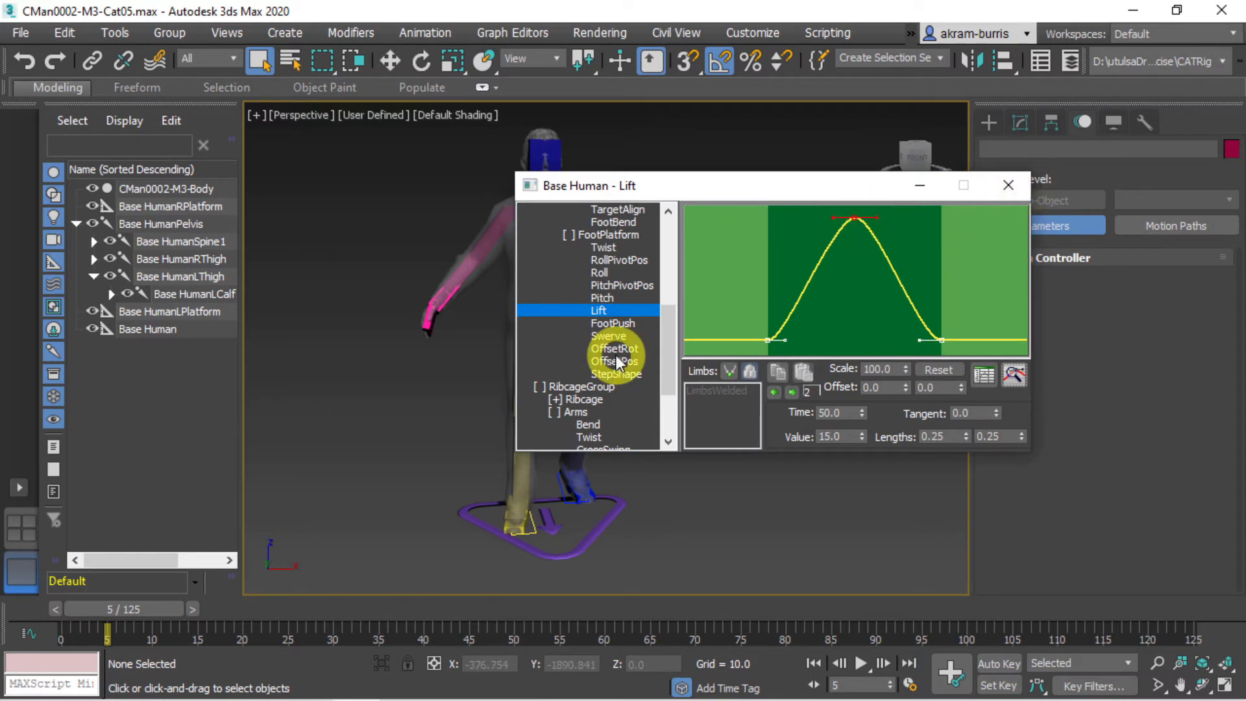
Step: Close the CATMotion editor and play the walk cycle from frame 0 to review it
{"action": "left_click", "coordinate": [1008, 185]}
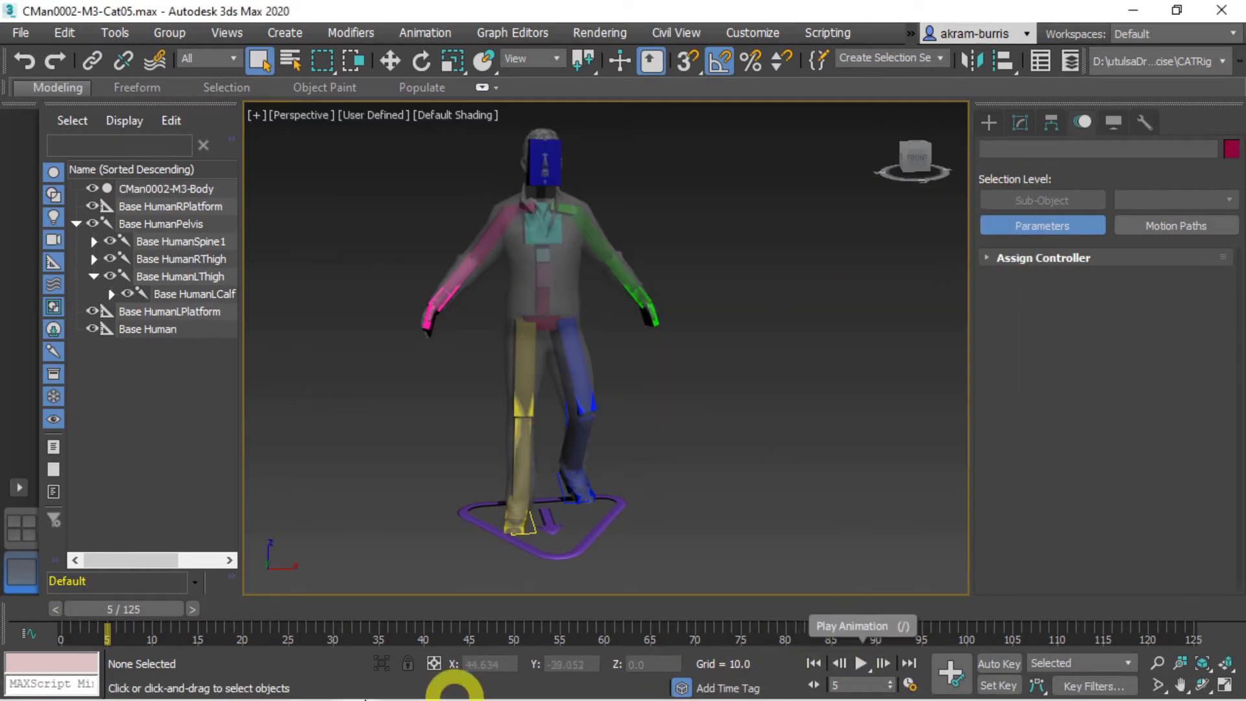
{"action": "left_click_drag", "start_coordinate": [135, 613], "coordinate": [31, 612]}
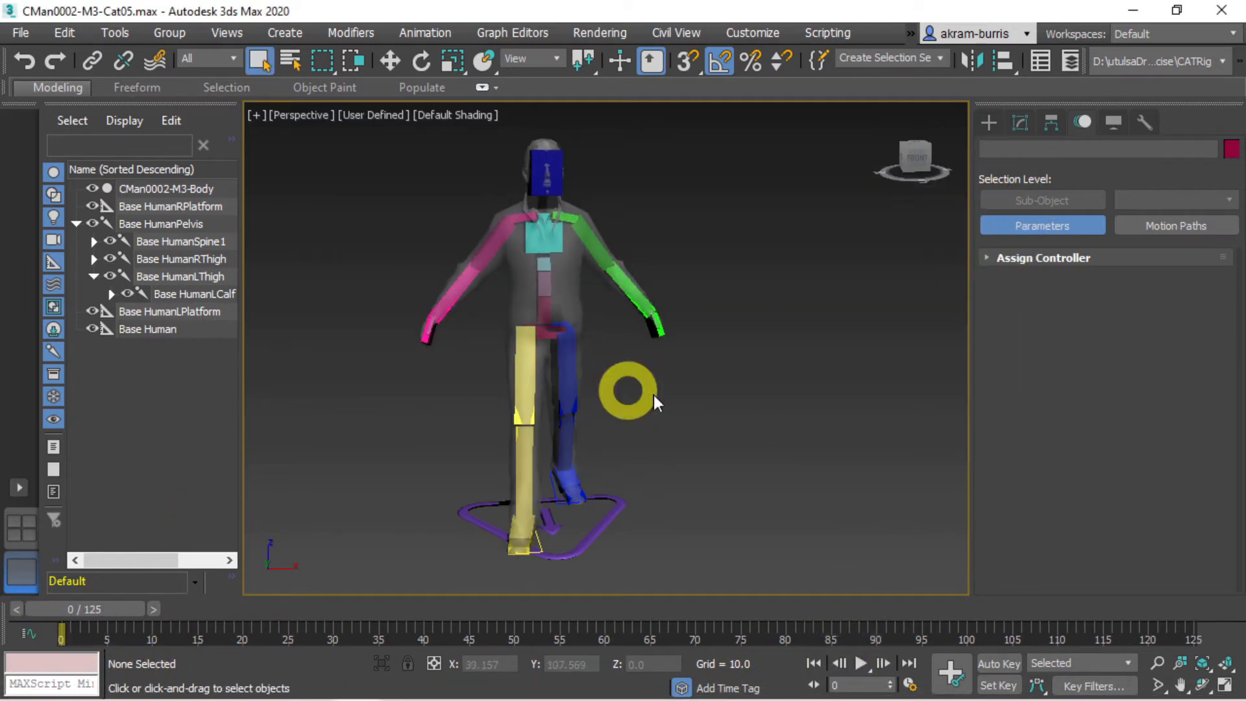
{"action": "left_click", "coordinate": [858, 662]}
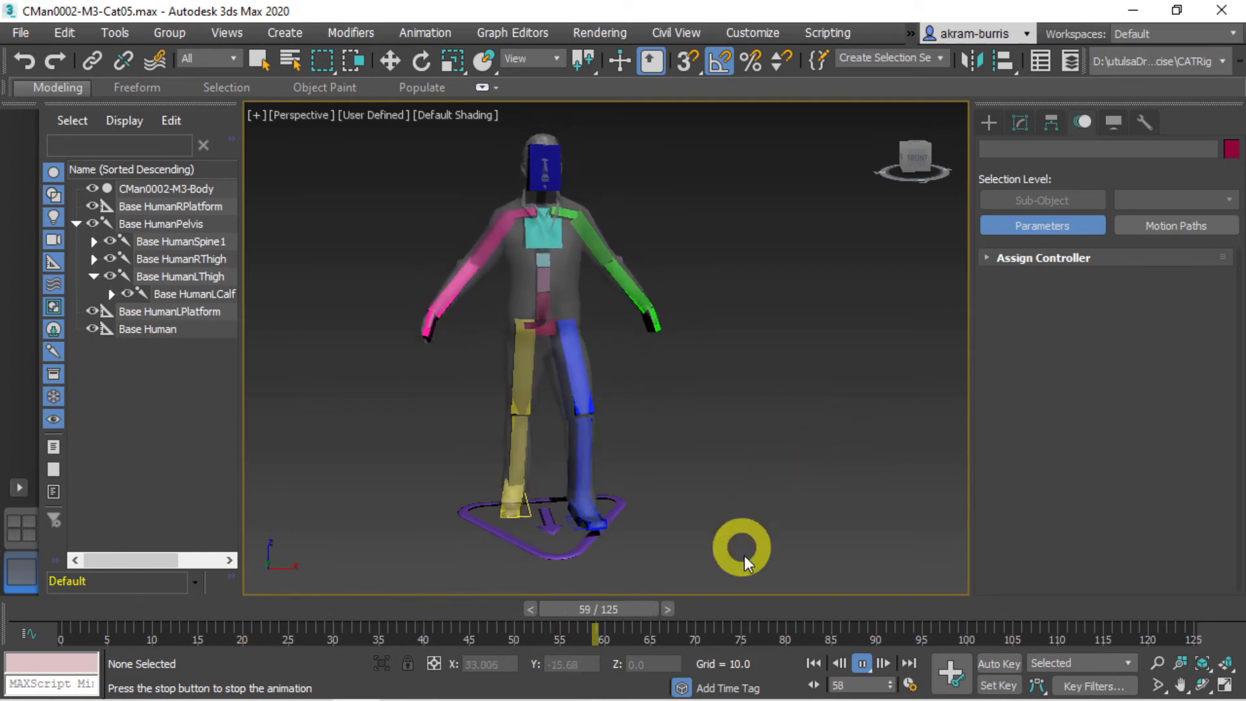
{"action": "left_click", "coordinate": [863, 662]}
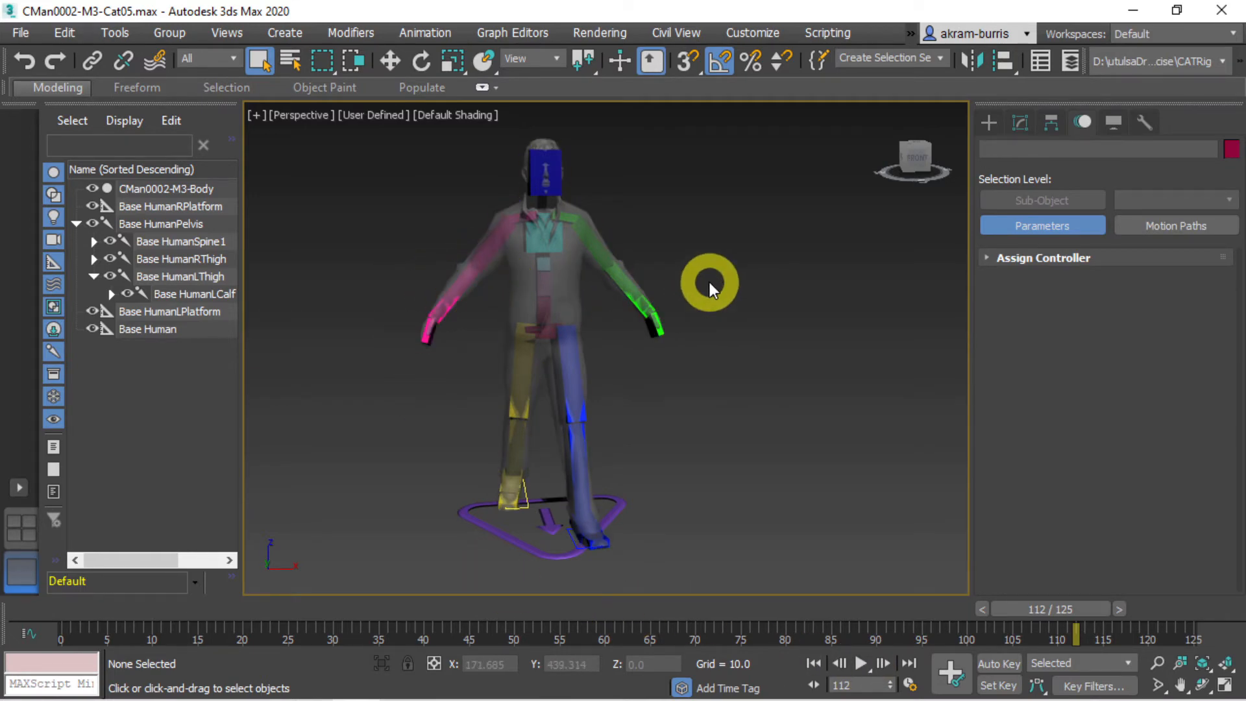
Step: Freeze the CMan0002-M3-Body mesh so that only the rig bones can be selected
{"action": "left_click", "coordinate": [506, 228]}
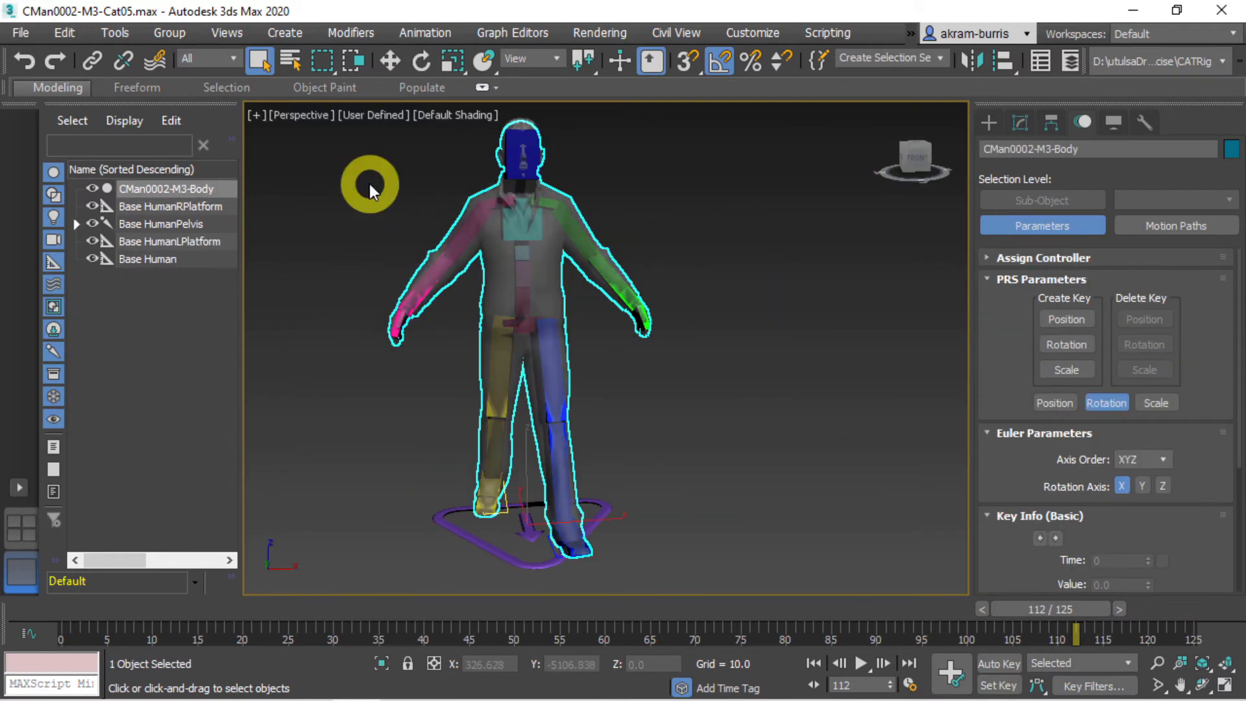
{"action": "right_click", "coordinate": [497, 248]}
{"action": "left_click", "coordinate": [532, 115]}
Step: Rotate the rig's arms down so they hang closer to the body
{"action": "left_click", "coordinate": [475, 223]}
{"action": "left_click", "coordinate": [427, 66]}
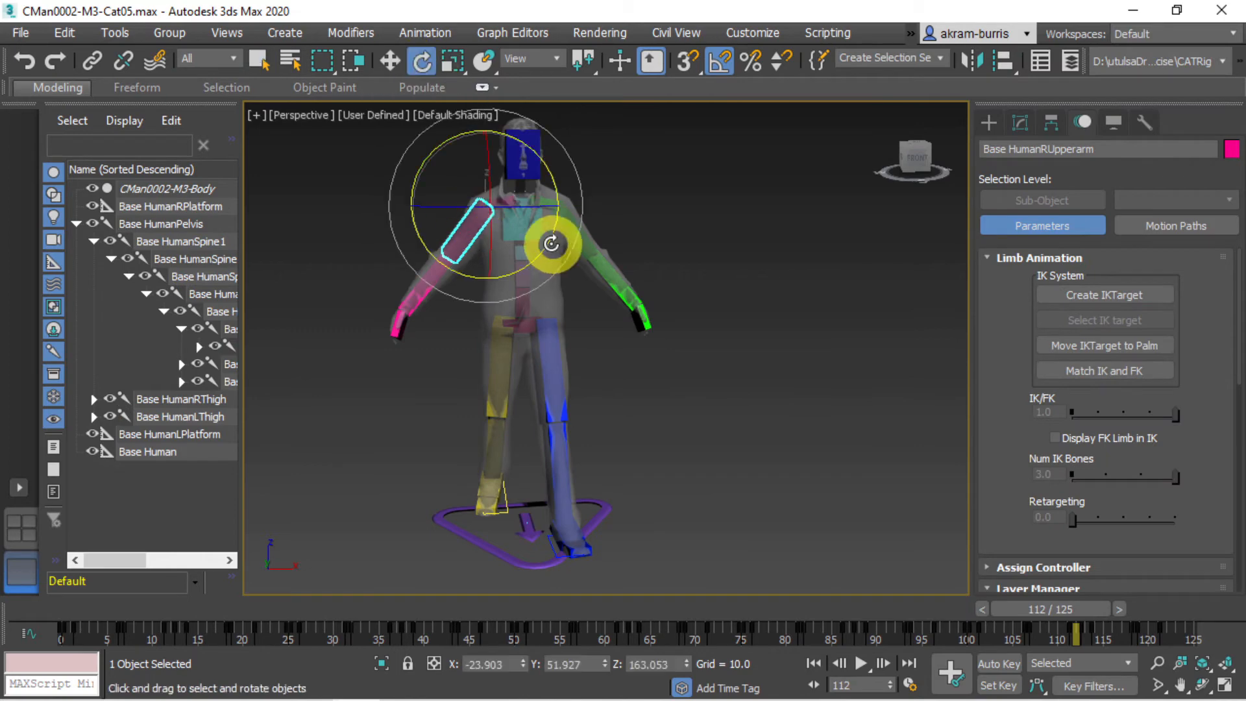
{"action": "left_click_drag", "start_coordinate": [551, 242], "coordinate": [560, 225]}
{"action": "left_click", "coordinate": [584, 224]}
{"action": "left_click_drag", "start_coordinate": [615, 165], "coordinate": [626, 188]}
Step: Play the walk animation and review the adjusted arms from an angled Perspective view
{"action": "left_click", "coordinate": [1200, 685]}
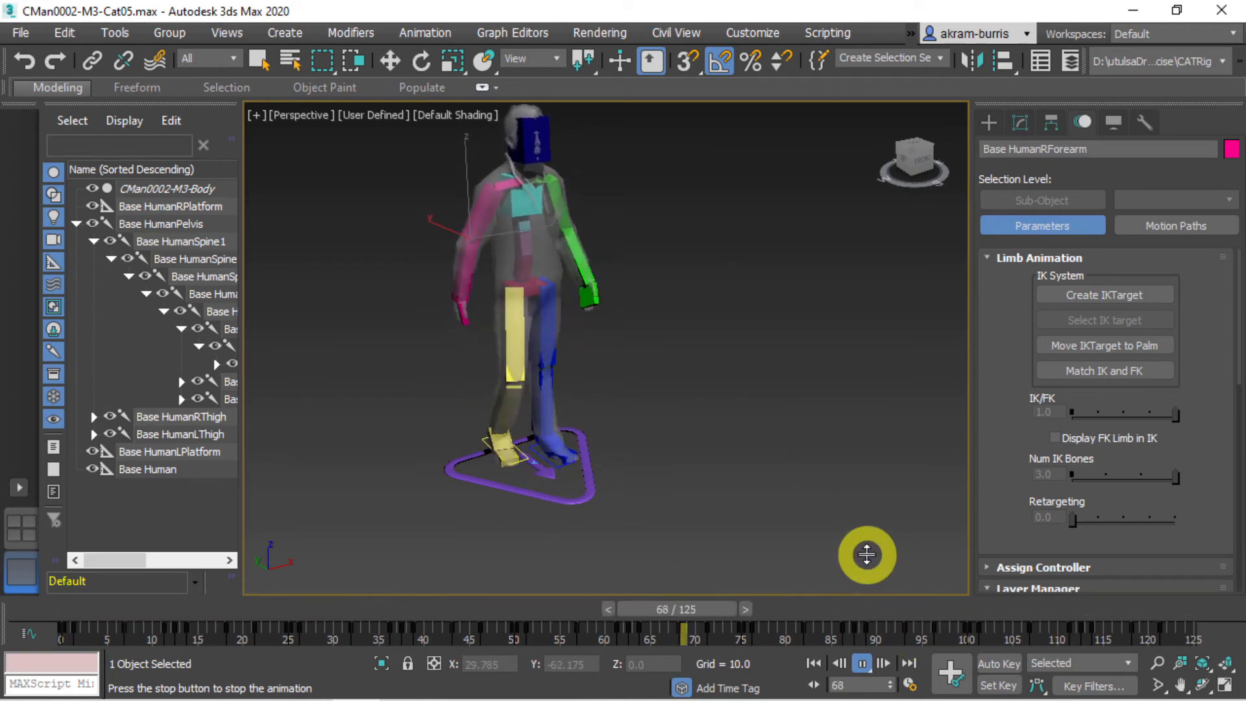
{"action": "left_click", "coordinate": [863, 662]}
{"action": "left_click", "coordinate": [166, 458]}
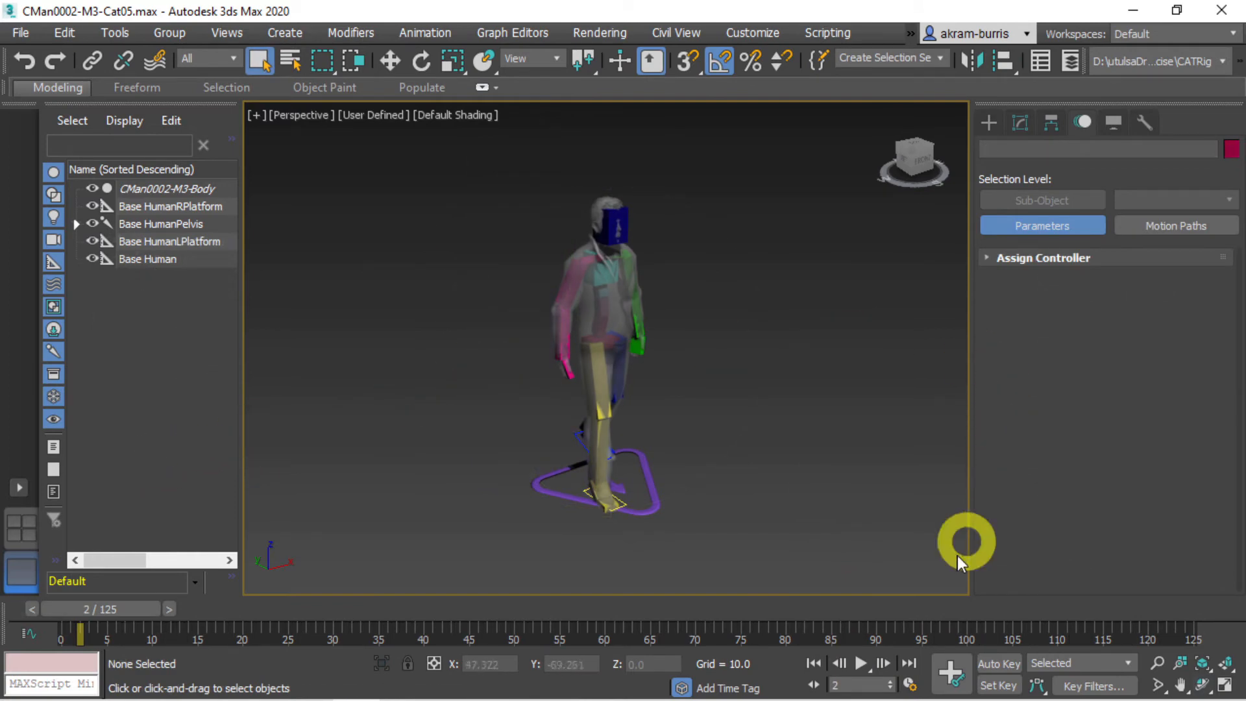
{"action": "left_click", "coordinate": [859, 663]}
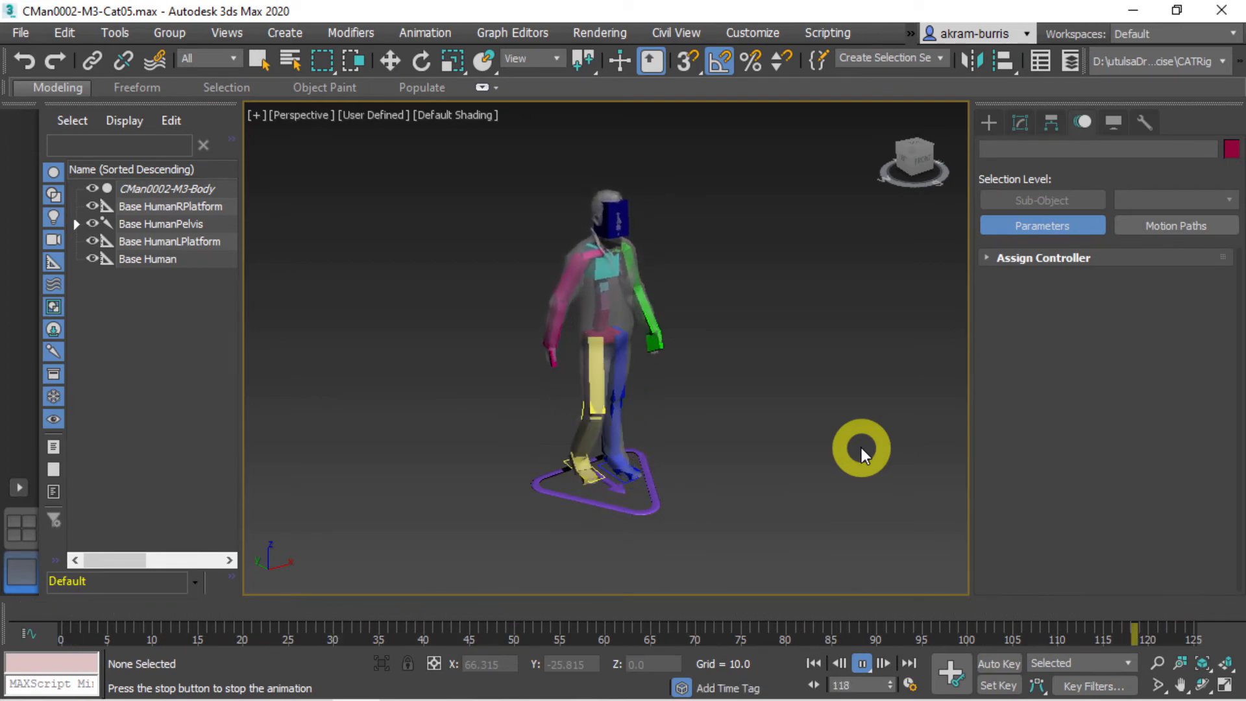
{"action": "left_click", "coordinate": [861, 662]}
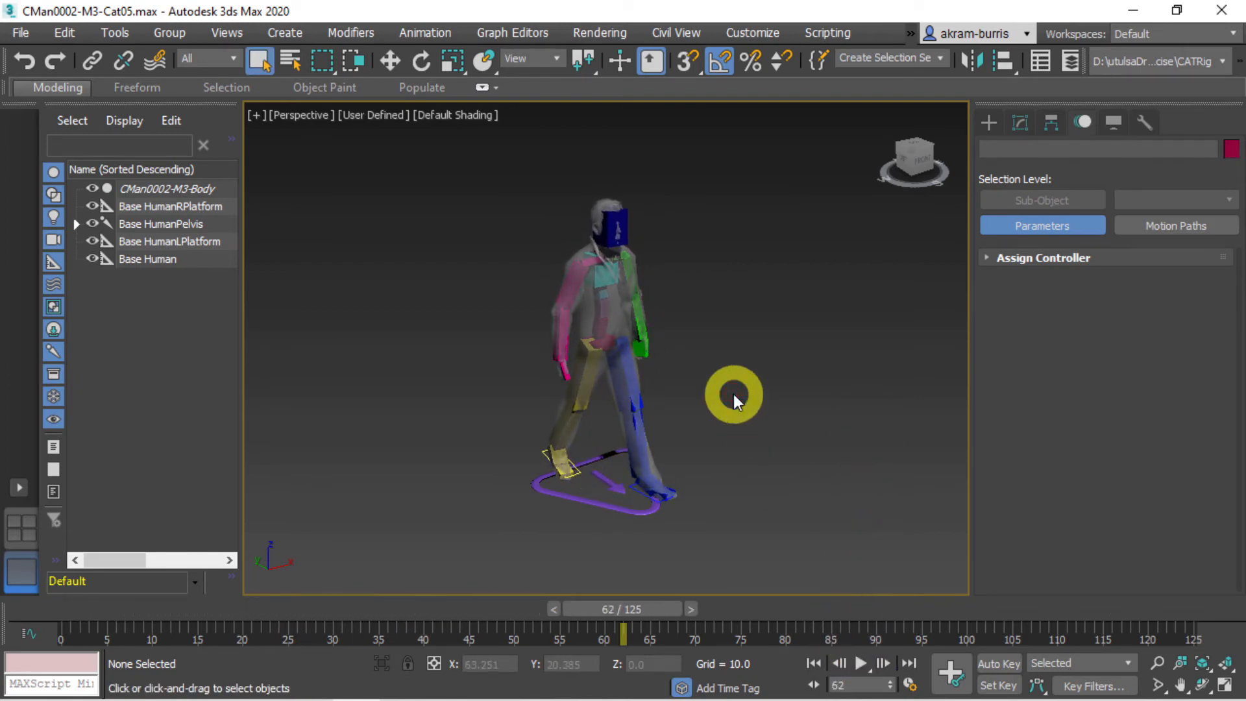
Step: Show all four viewports and set the Base Human rig's CATMotion walk mode to Walk On Line
{"action": "left_click", "coordinate": [12, 526]}
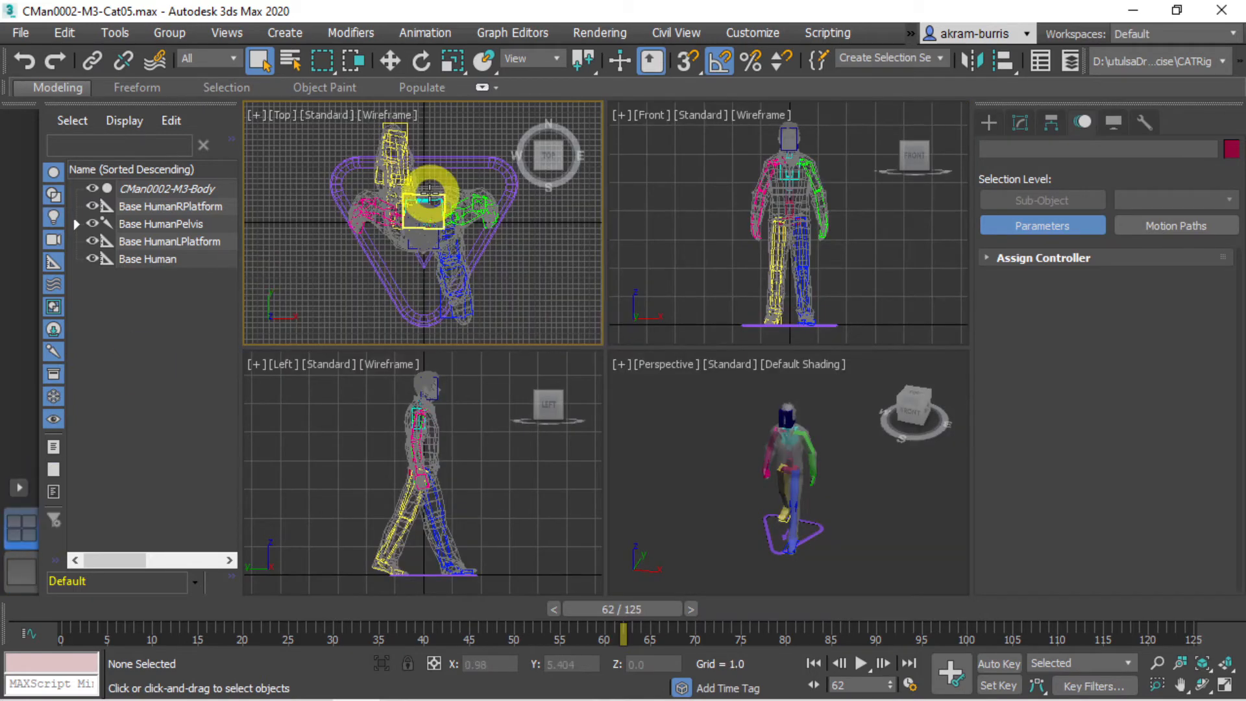
{"action": "scroll", "coordinate": [430, 192], "scroll_direction": "down", "scroll_amount": 3}
{"action": "scroll", "coordinate": [428, 193], "scroll_direction": "down", "scroll_amount": 2}
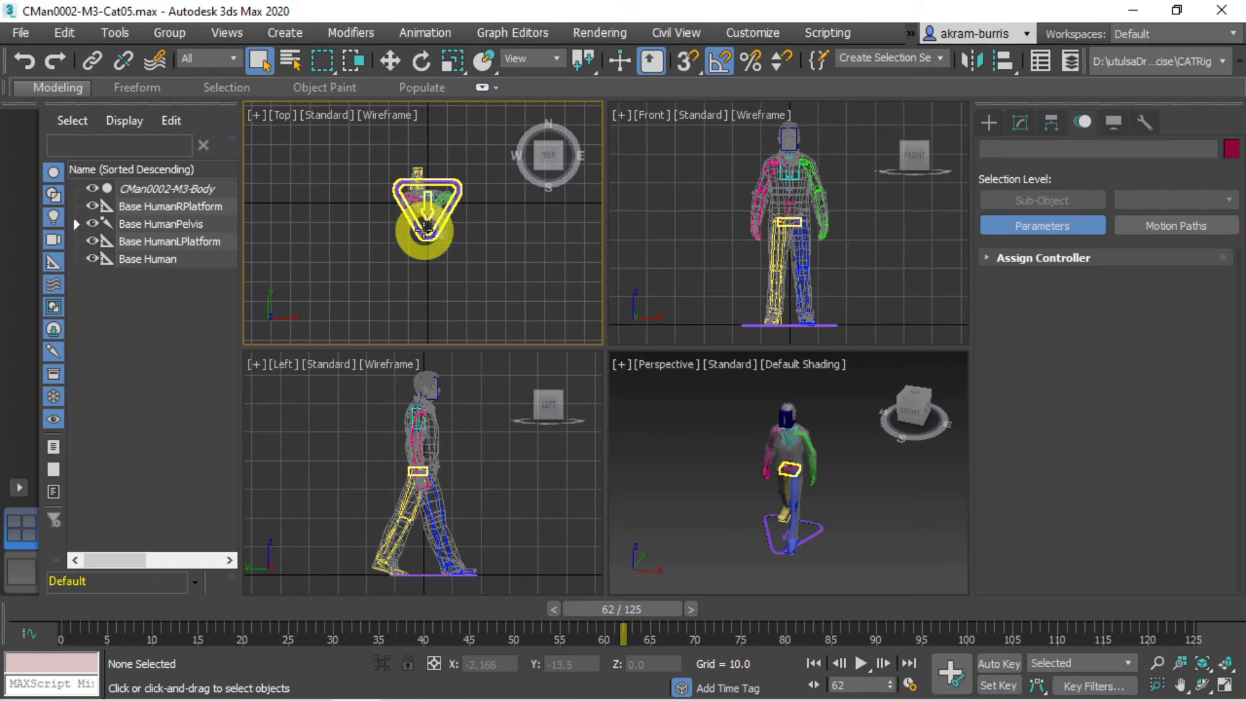
{"action": "left_click", "coordinate": [423, 233]}
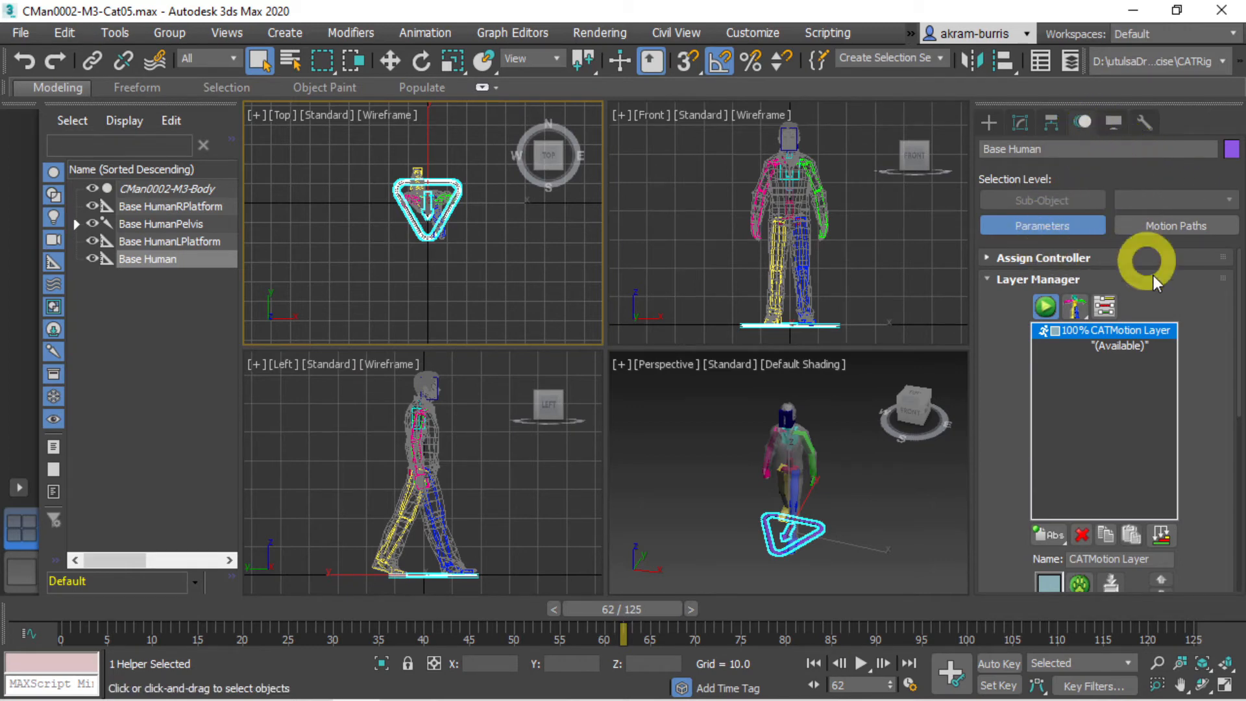
{"action": "scroll", "coordinate": [1186, 309], "scroll_direction": "down", "scroll_amount": 2}
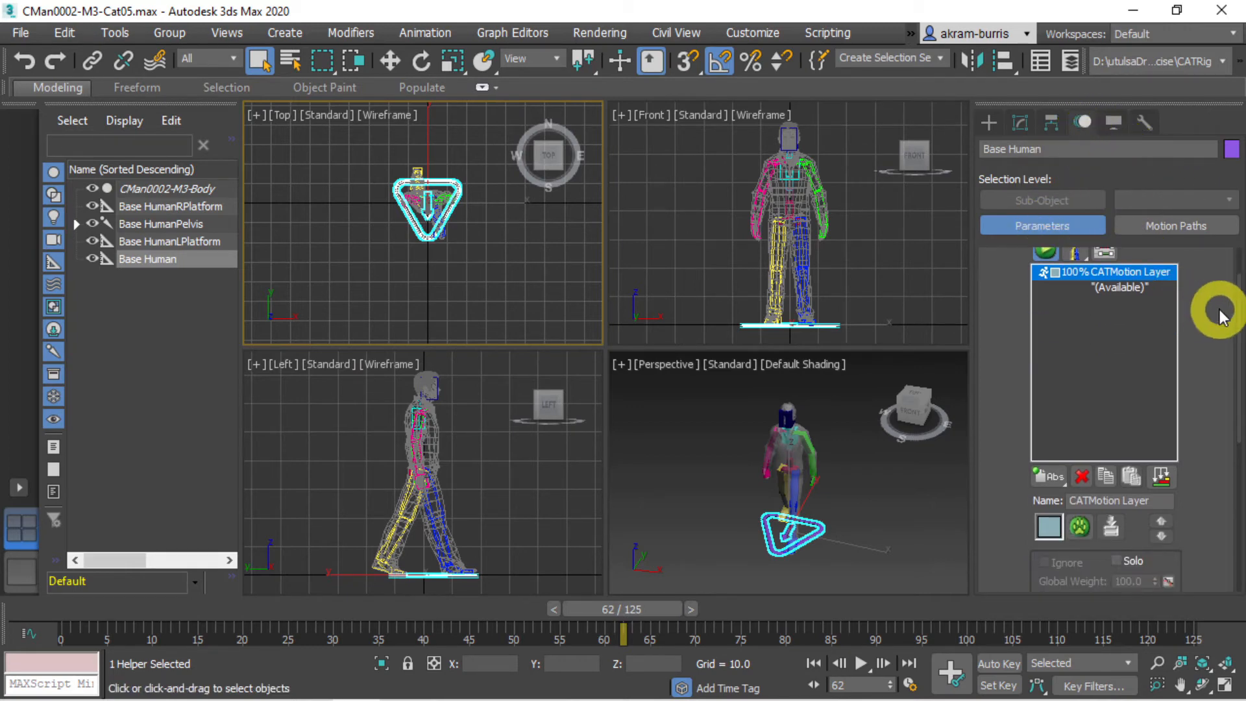
{"action": "scroll", "coordinate": [1217, 298], "scroll_direction": "down", "scroll_amount": 1}
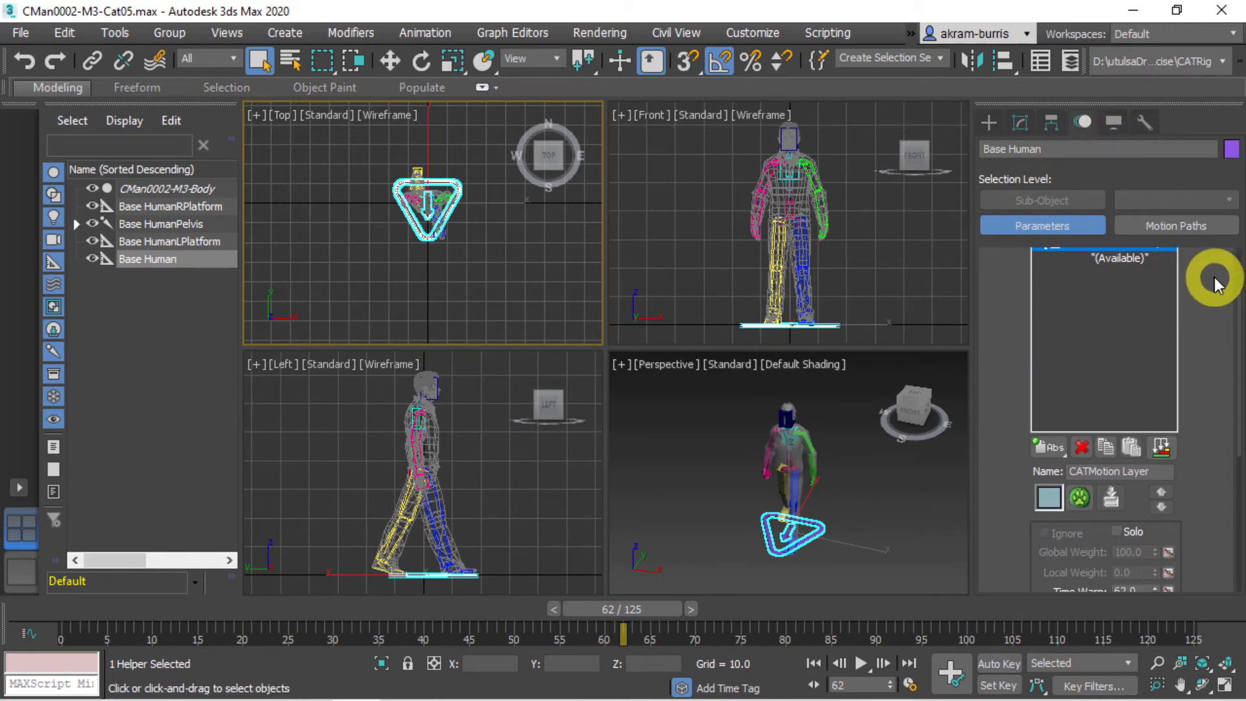
{"action": "left_click", "coordinate": [1087, 495]}
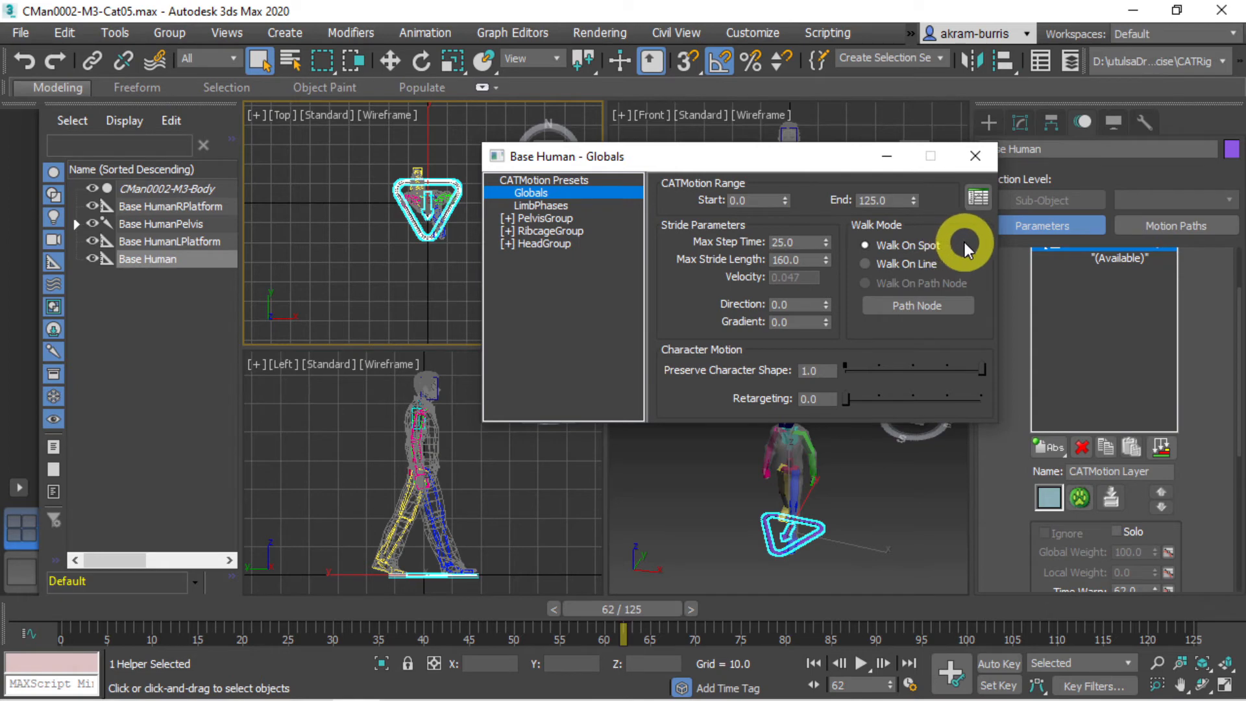
{"action": "left_click", "coordinate": [908, 264]}
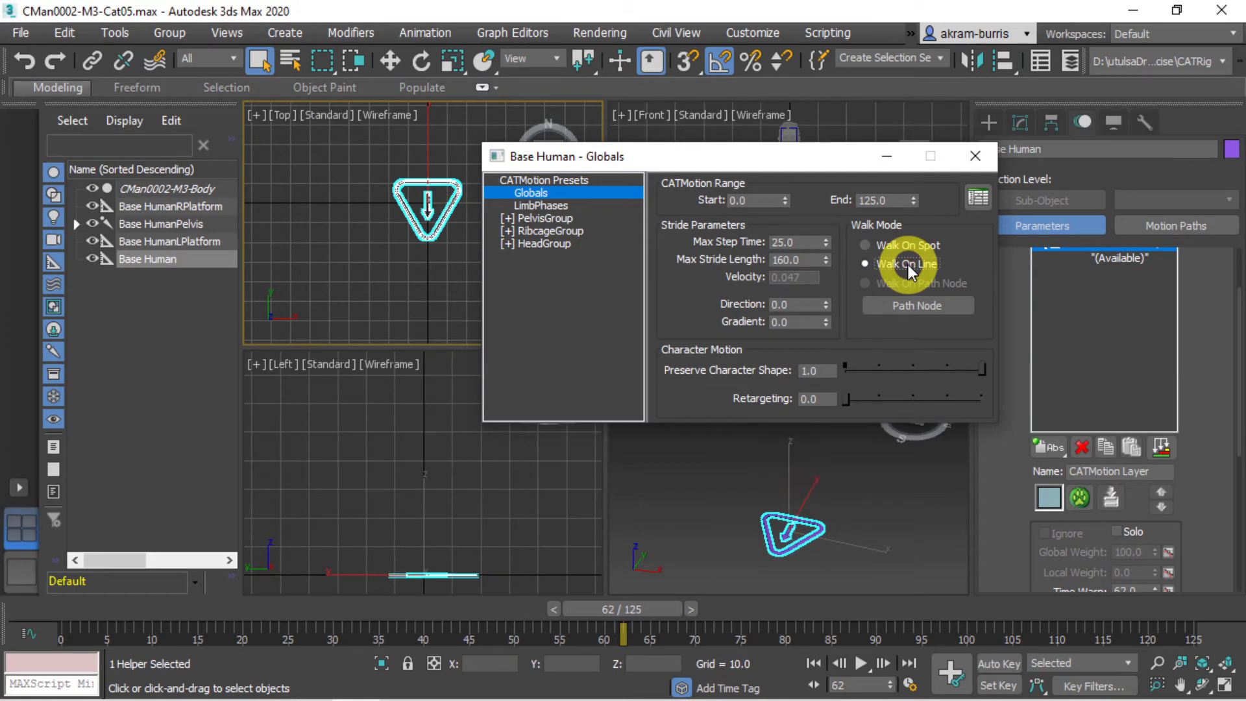
{"action": "left_click", "coordinate": [971, 148]}
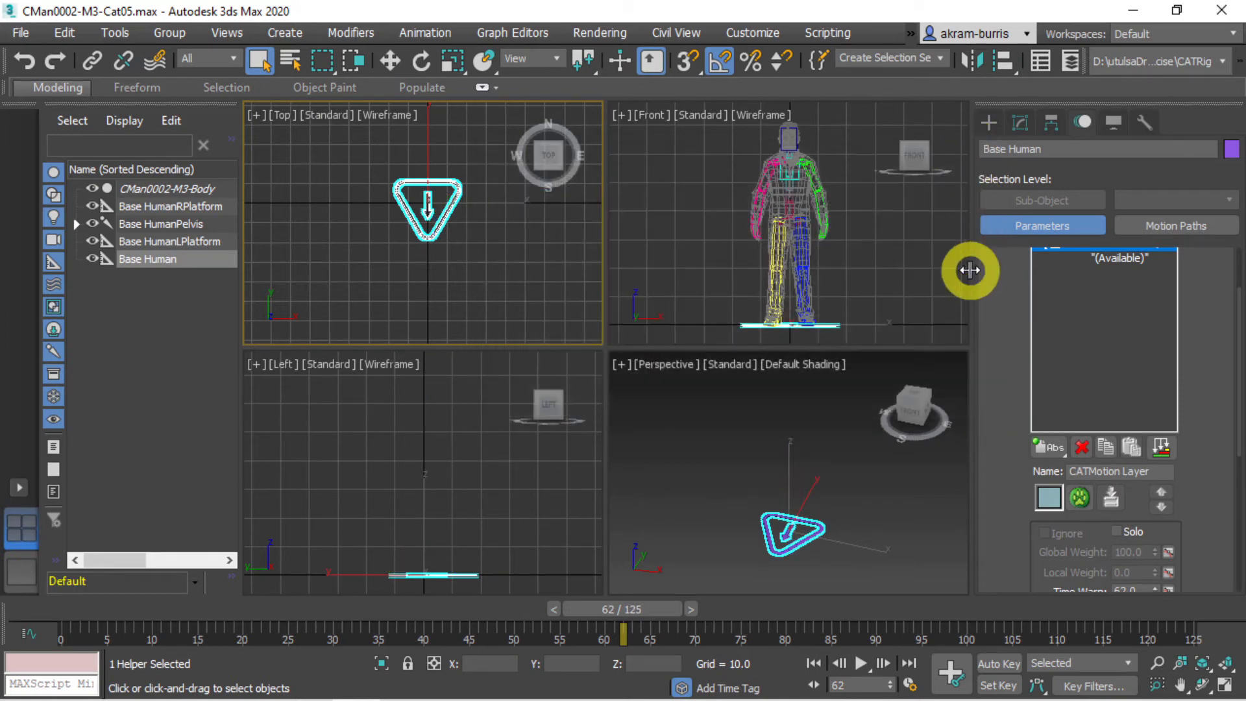
Step: Draw a winding S-shaped line spline in the Top view, starting in front of the rig and curving away from it
{"action": "scroll", "coordinate": [522, 280], "scroll_direction": "down", "scroll_amount": 4}
{"action": "middle_click_drag", "start_coordinate": [522, 280], "coordinate": [462, 210]}
{"action": "scroll", "coordinate": [462, 210], "scroll_direction": "up", "scroll_amount": 1}
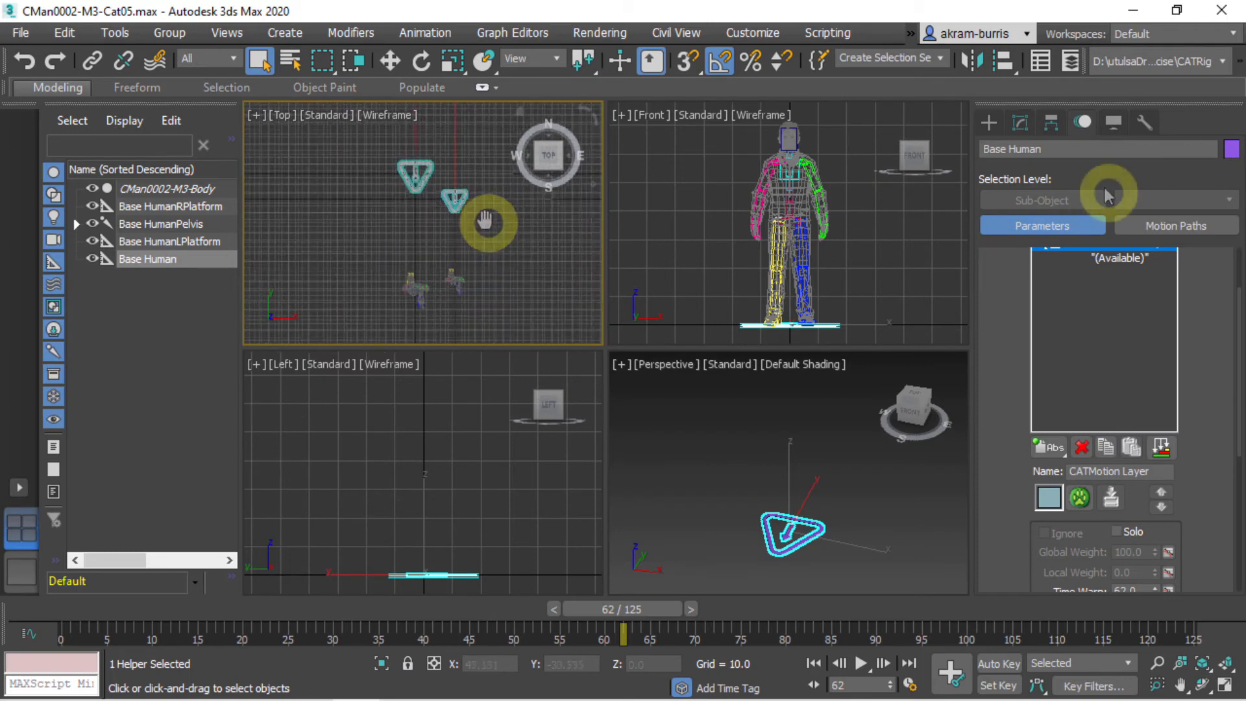
{"action": "left_click", "coordinate": [989, 122]}
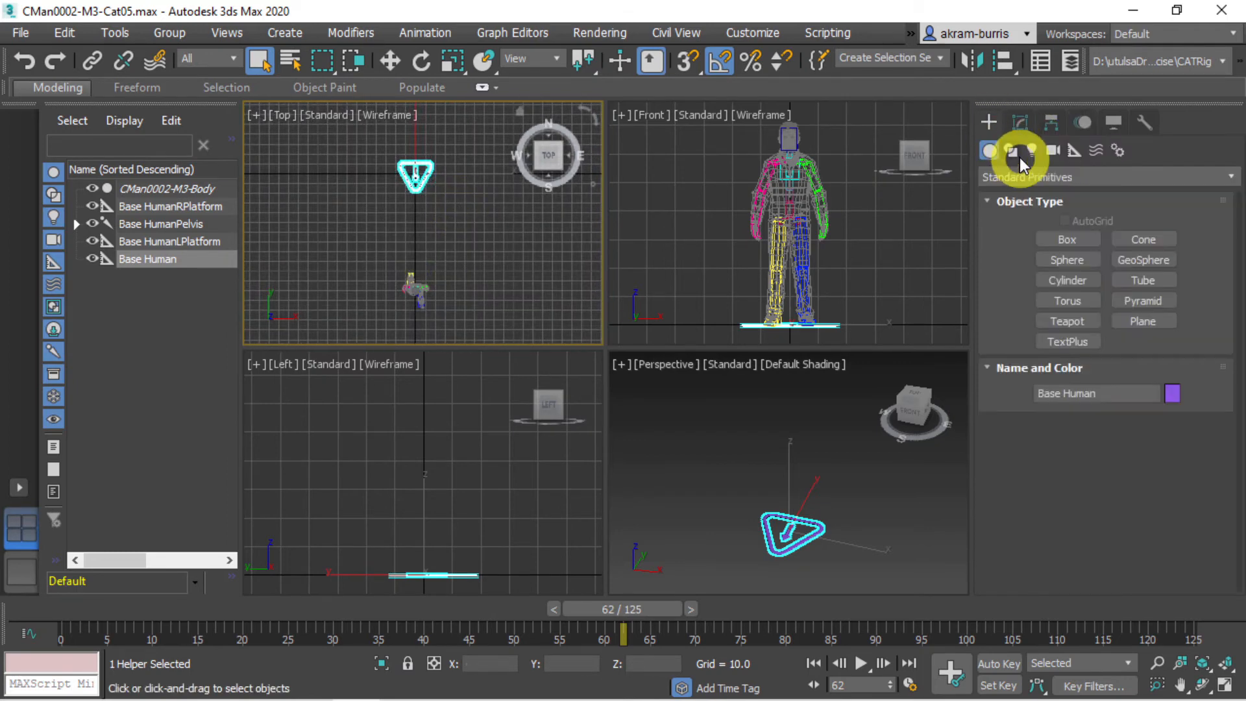
{"action": "left_click", "coordinate": [1012, 150]}
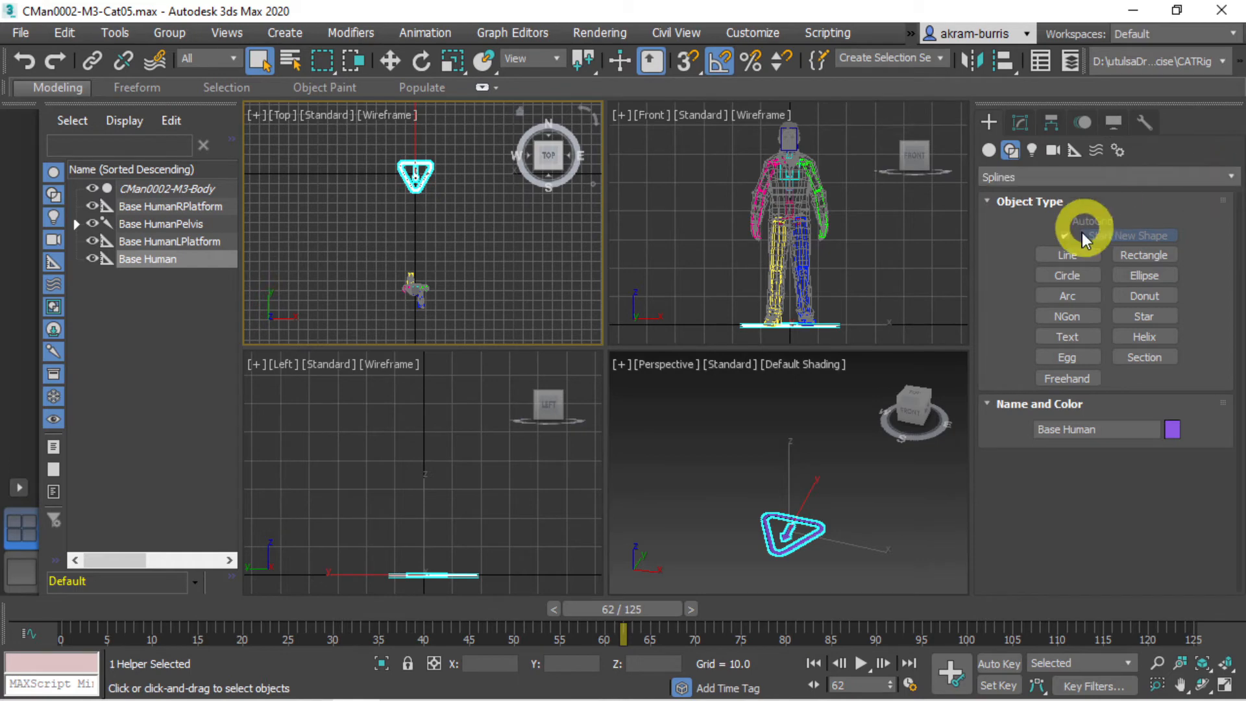
{"action": "left_click", "coordinate": [1067, 255]}
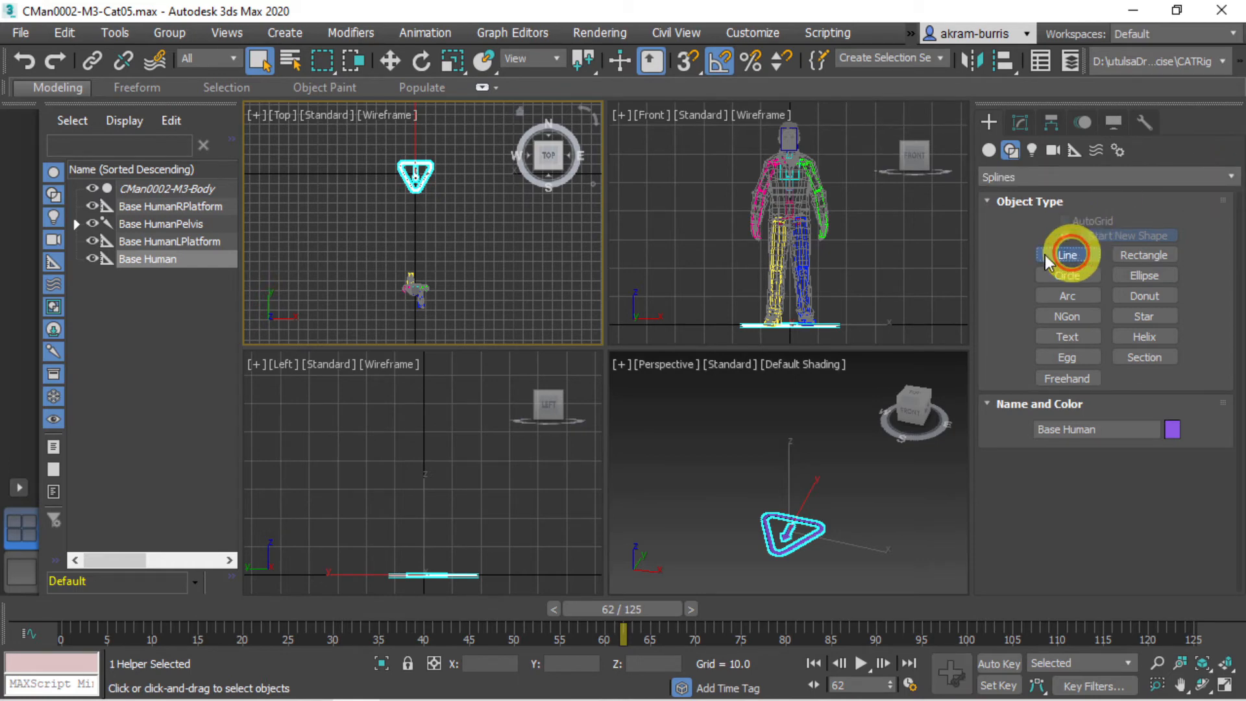
{"action": "left_click", "coordinate": [415, 198]}
{"action": "left_click_drag", "start_coordinate": [381, 232], "coordinate": [393, 258]}
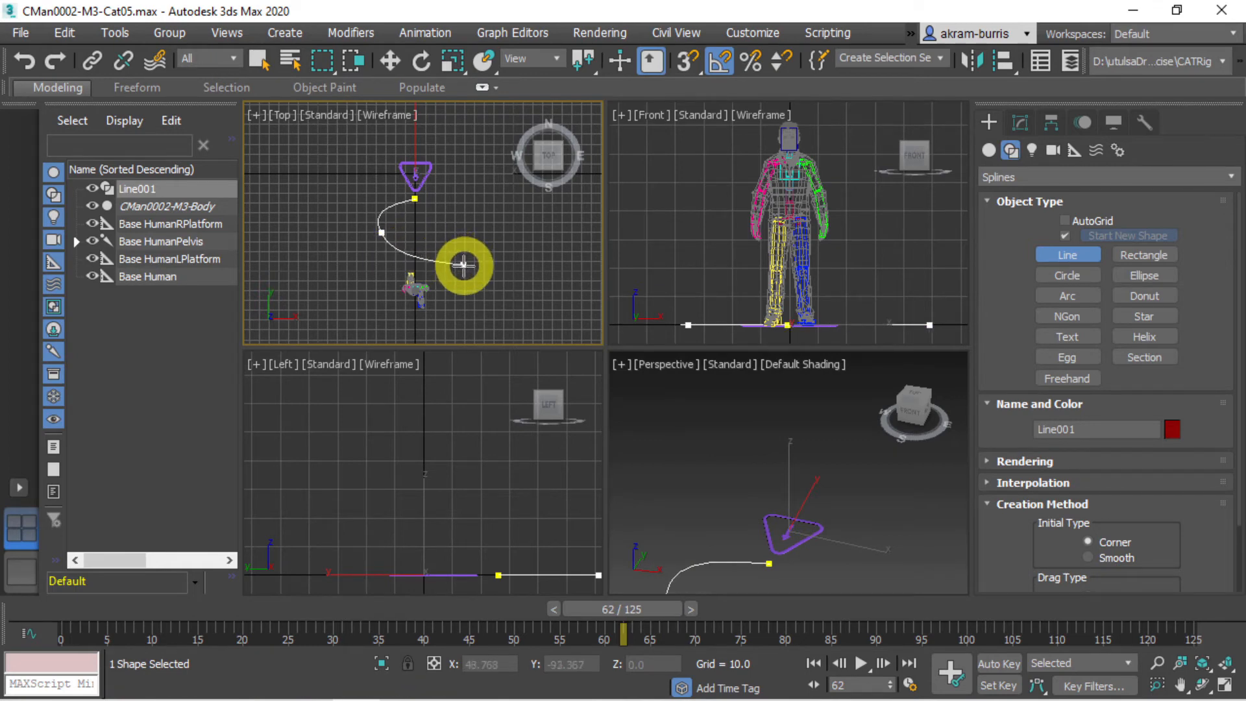
{"action": "left_click", "coordinate": [464, 266]}
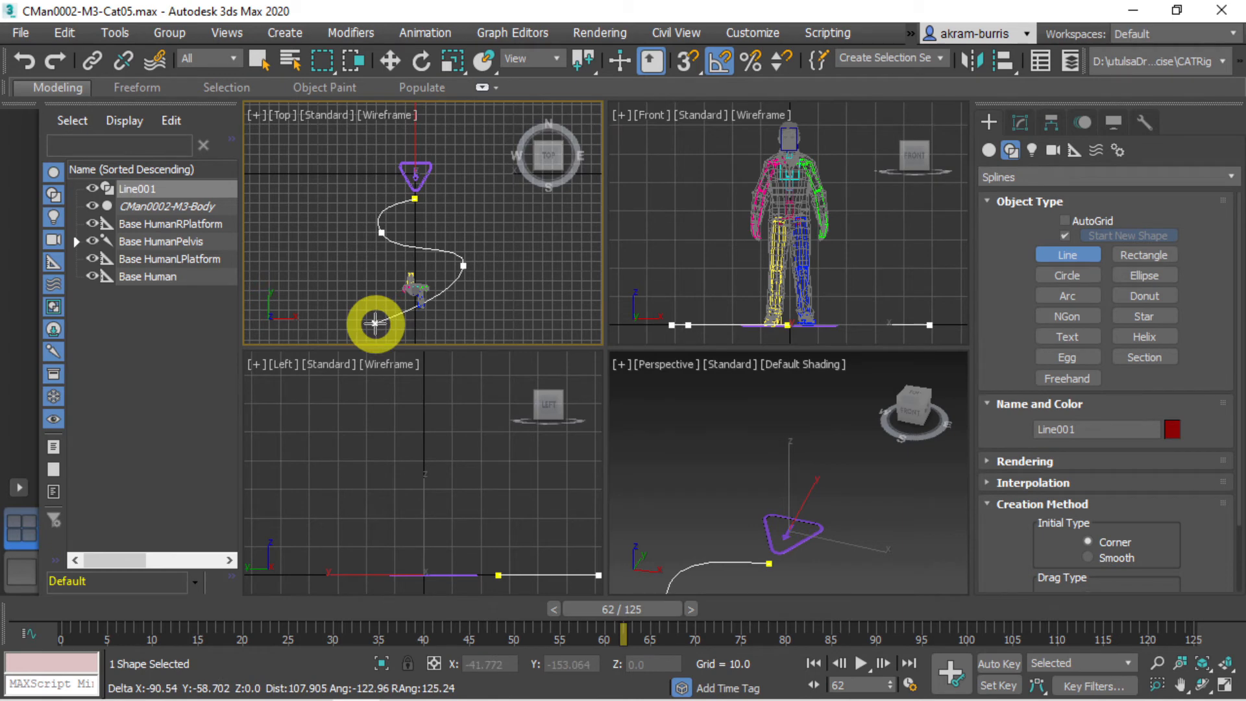
{"action": "left_click_drag", "start_coordinate": [375, 322], "coordinate": [375, 327]}
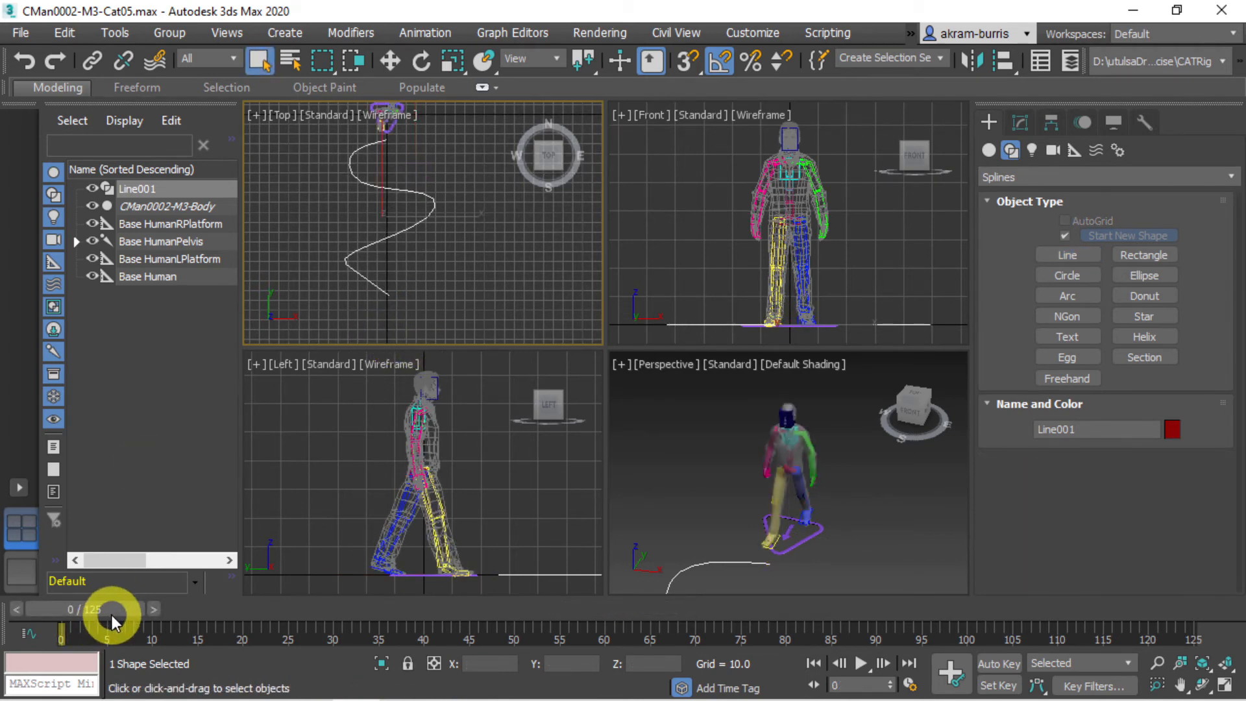
Step: Return to frame 0 and create a small Dummy helper in the Top view beside the curved path
{"action": "left_click_drag", "start_coordinate": [111, 618], "coordinate": [65, 582]}
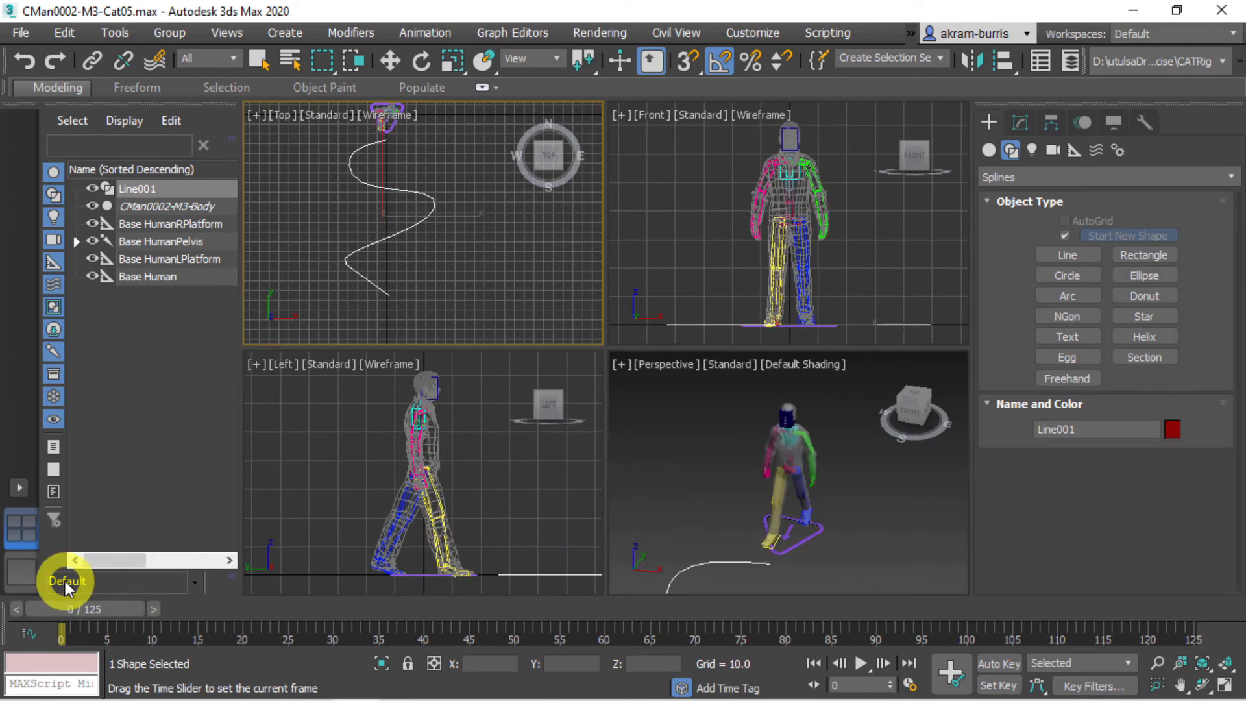
{"action": "key", "text": "q"}
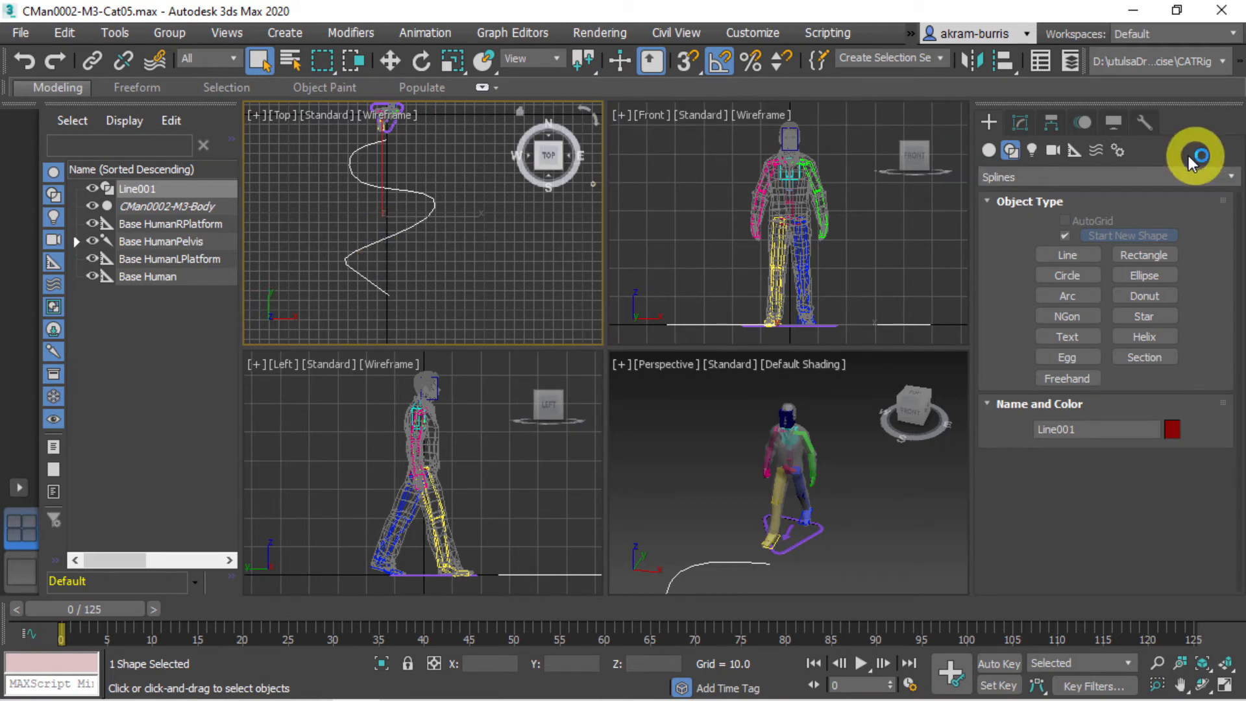
{"action": "left_click", "coordinate": [1075, 154]}
{"action": "left_click", "coordinate": [1066, 240]}
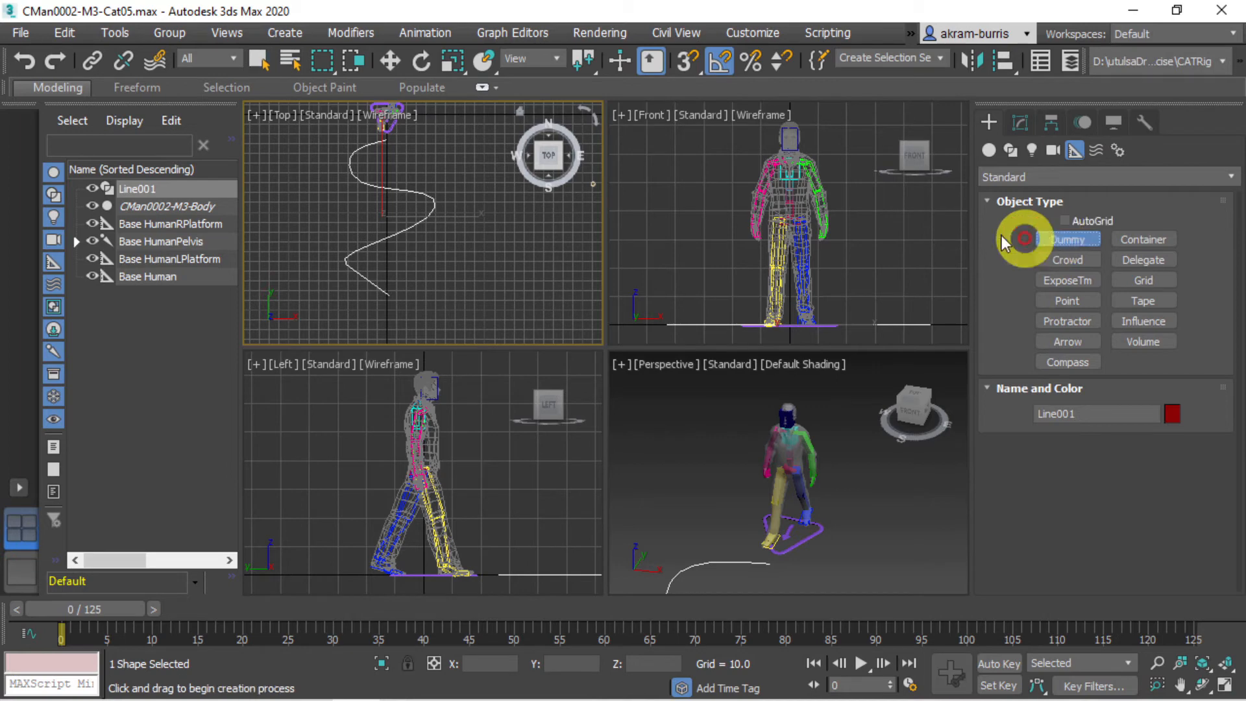
{"action": "left_click_drag", "start_coordinate": [411, 209], "coordinate": [441, 220]}
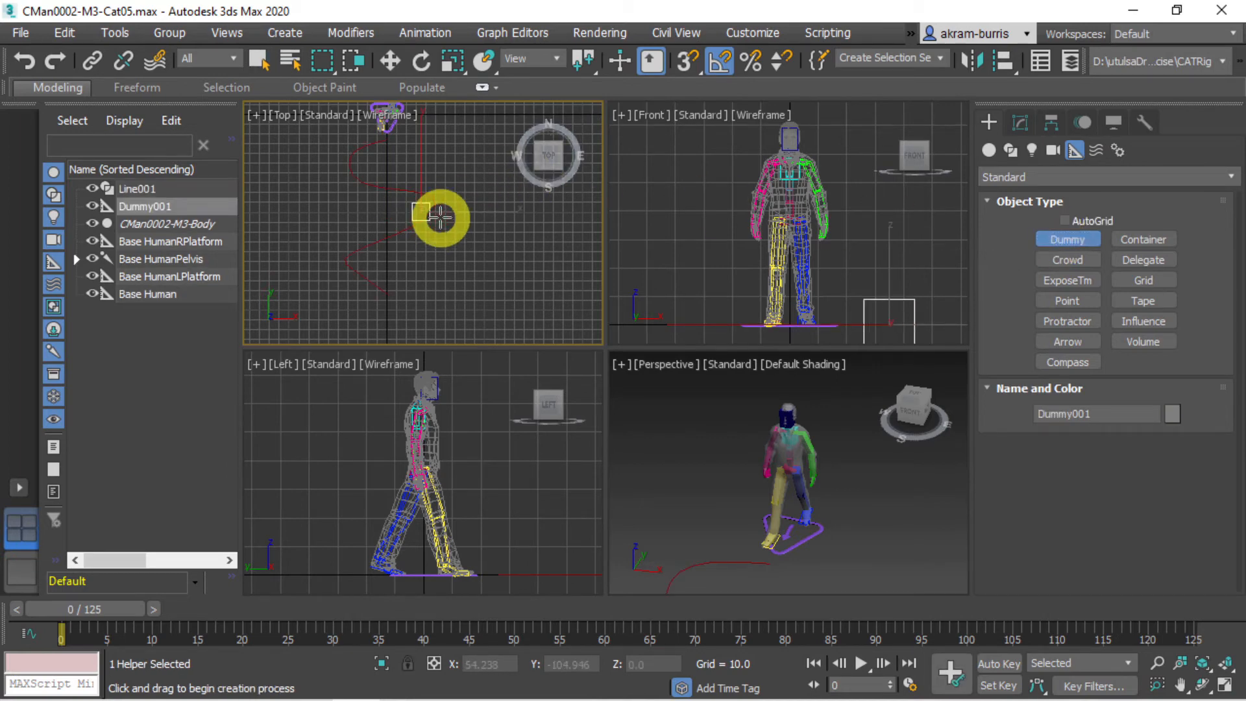
Step: Attach Dummy001 to the Line001 spline with a Path Constraint and scrub the timeline to check its travel
{"action": "left_click", "coordinate": [436, 36]}
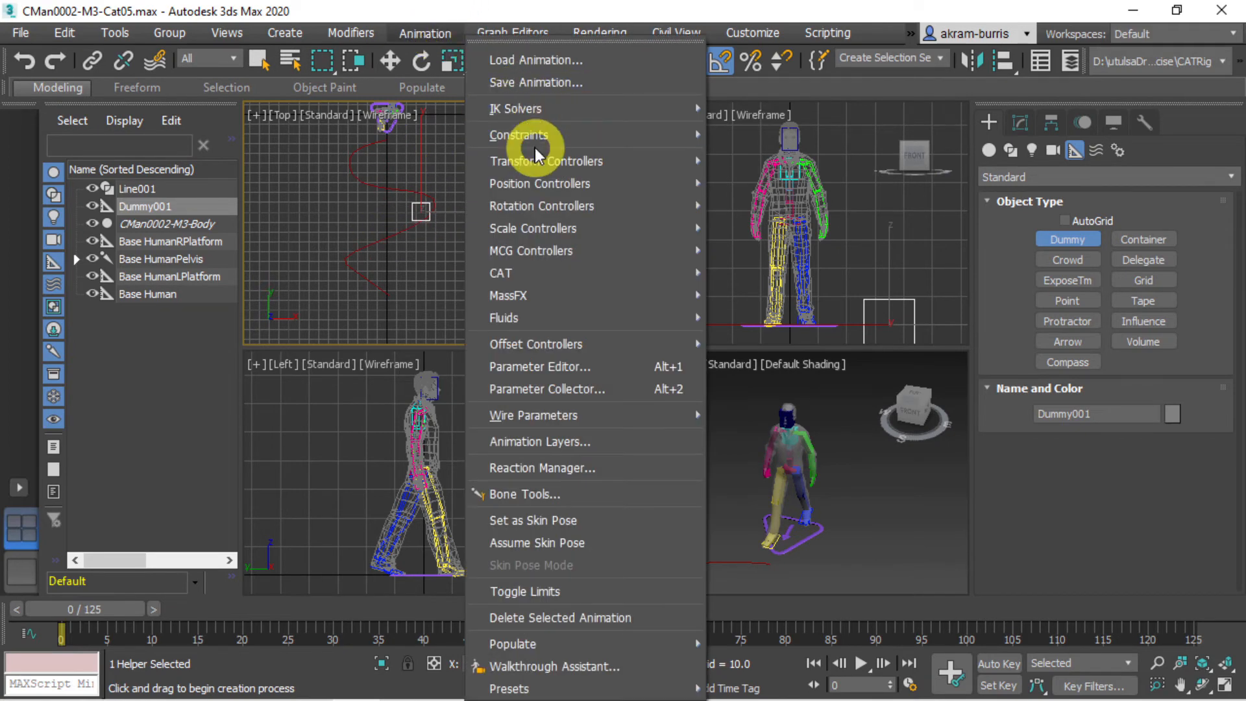
{"action": "mouse_move", "coordinate": [535, 148]}
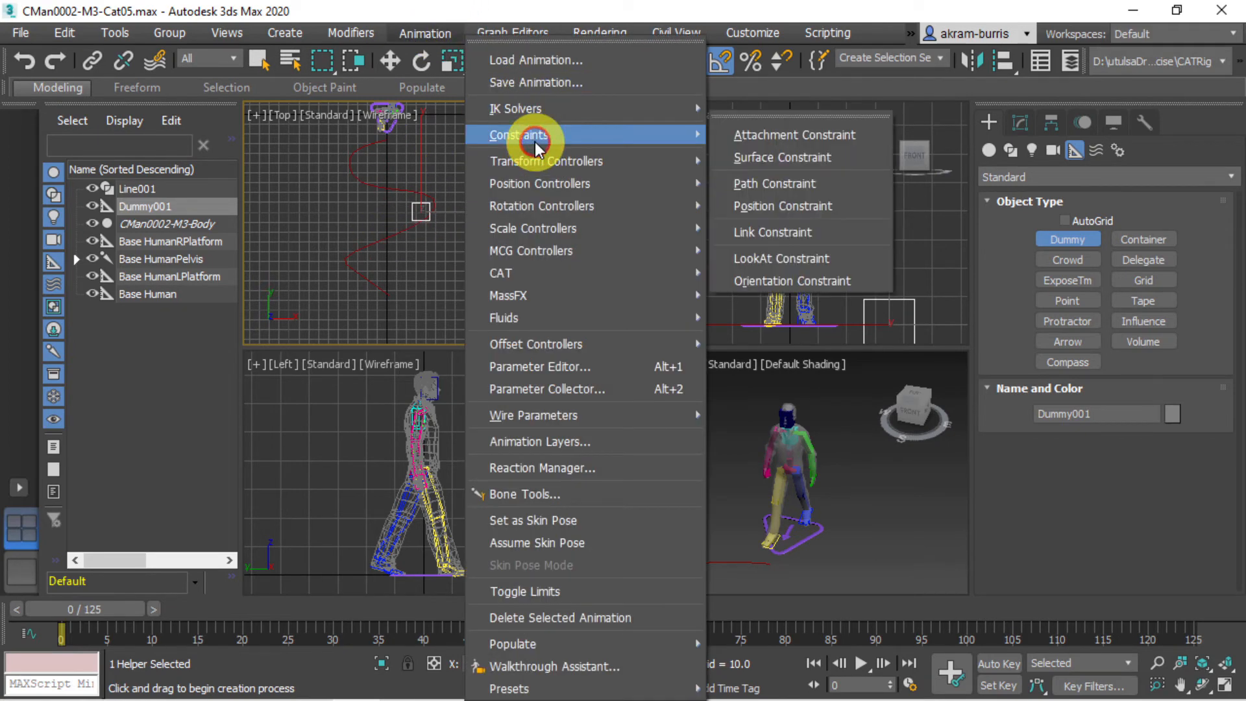
{"action": "left_click", "coordinate": [822, 187]}
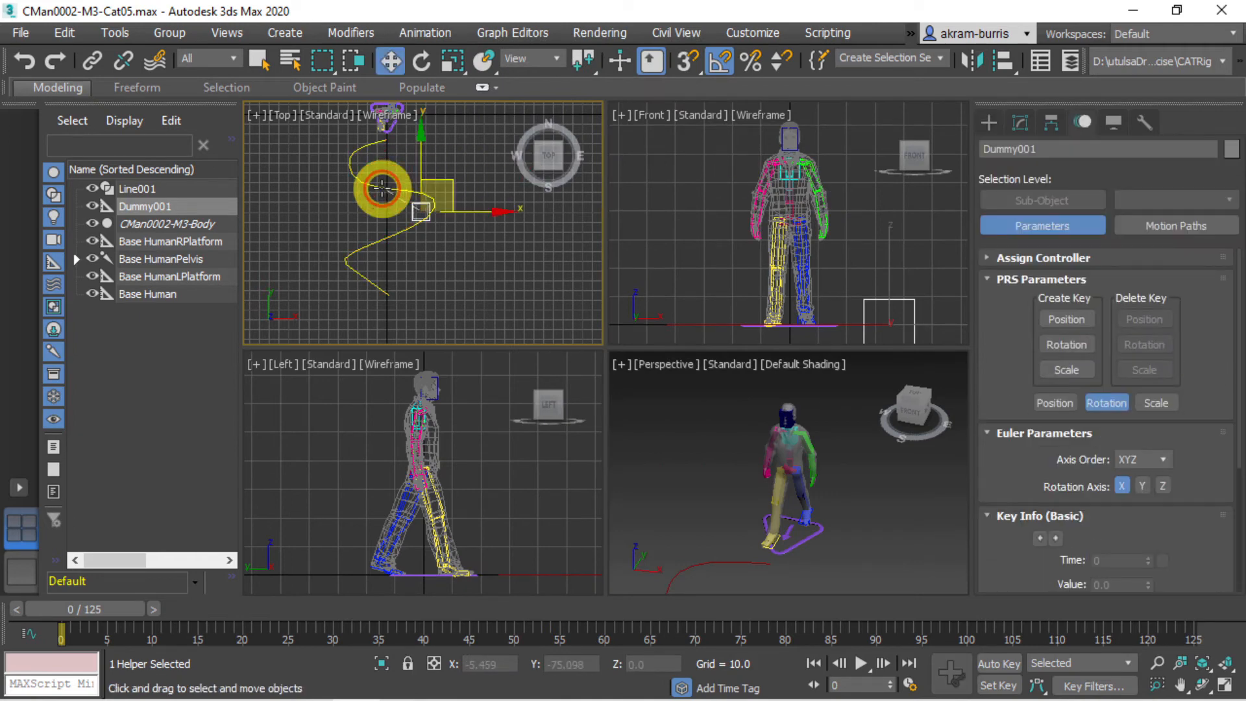
{"action": "left_click", "coordinate": [383, 188]}
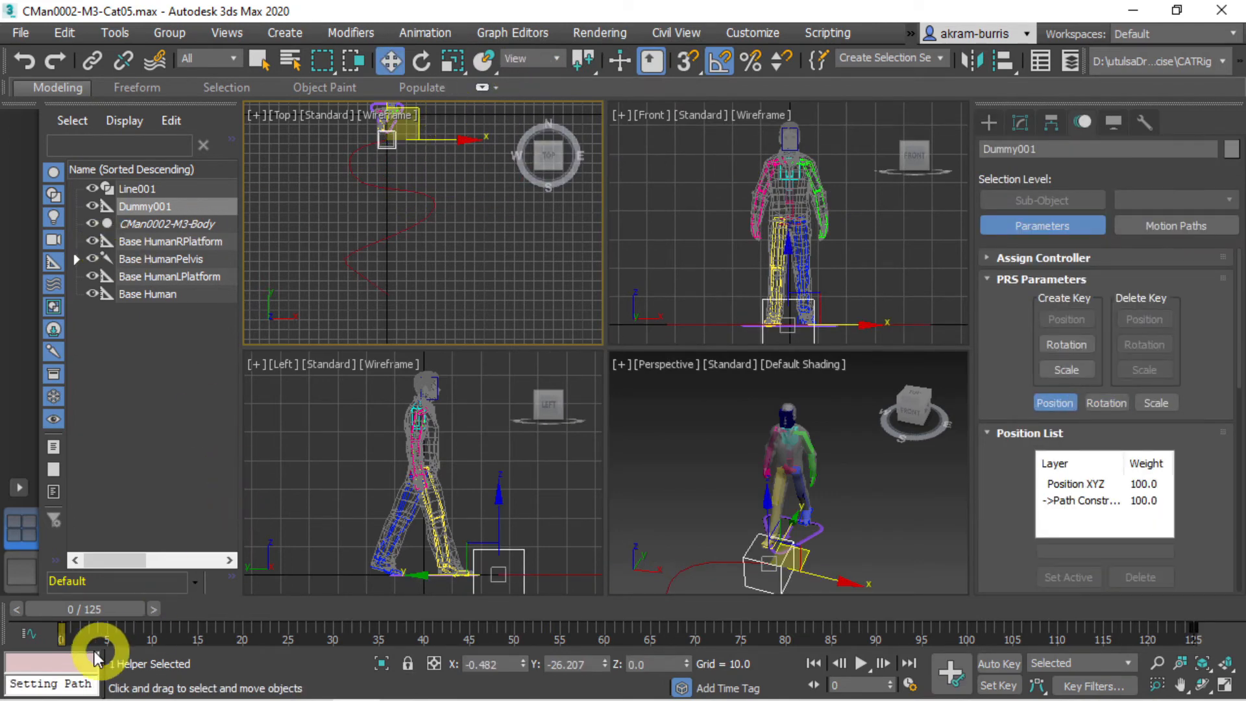
{"action": "left_click_drag", "start_coordinate": [91, 607], "coordinate": [62, 581]}
{"action": "key", "text": "w"}
Step: Assign Dummy001 as the path node in the Base Human rig's CATMotion Globals settings
{"action": "left_click", "coordinate": [1085, 123]}
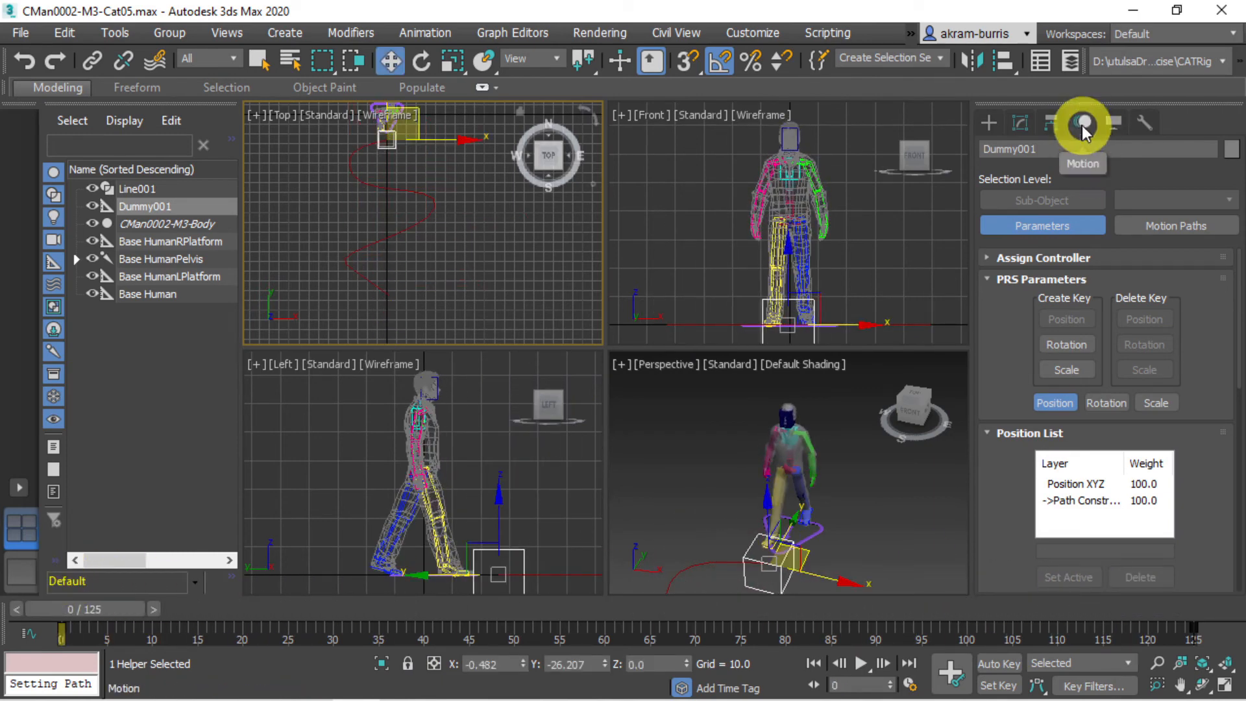
{"action": "left_click", "coordinate": [297, 201]}
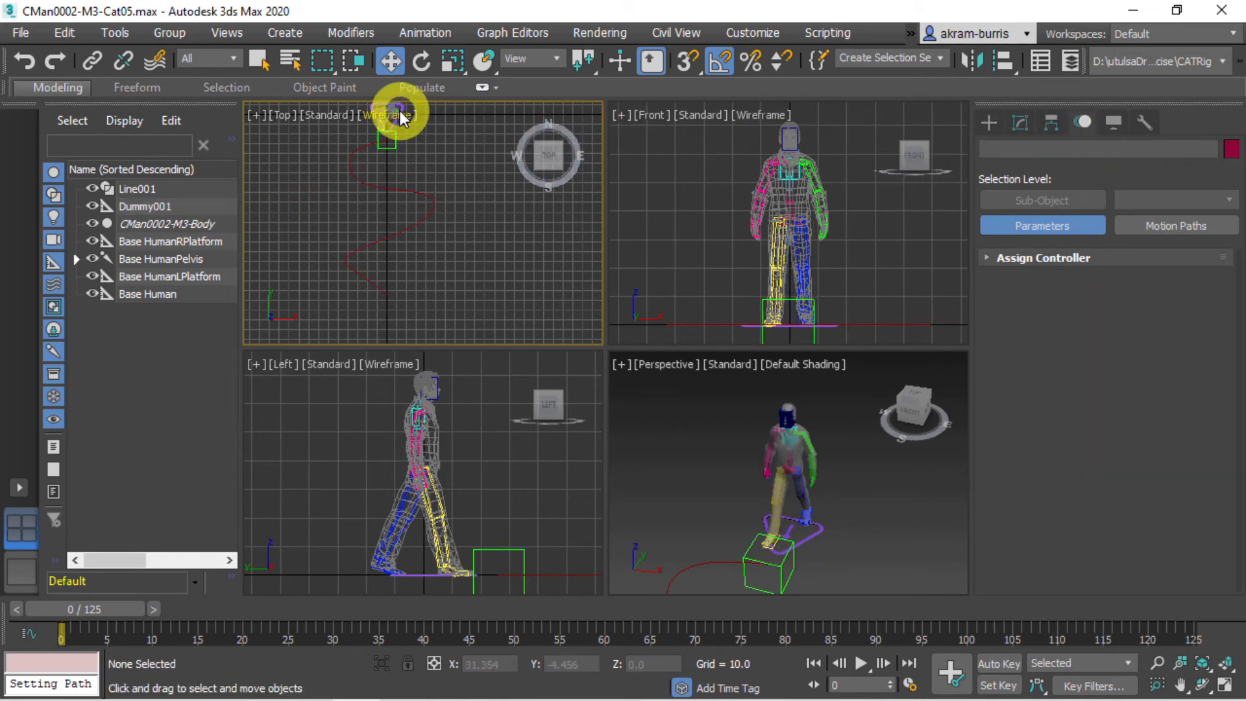
{"action": "left_click", "coordinate": [147, 294]}
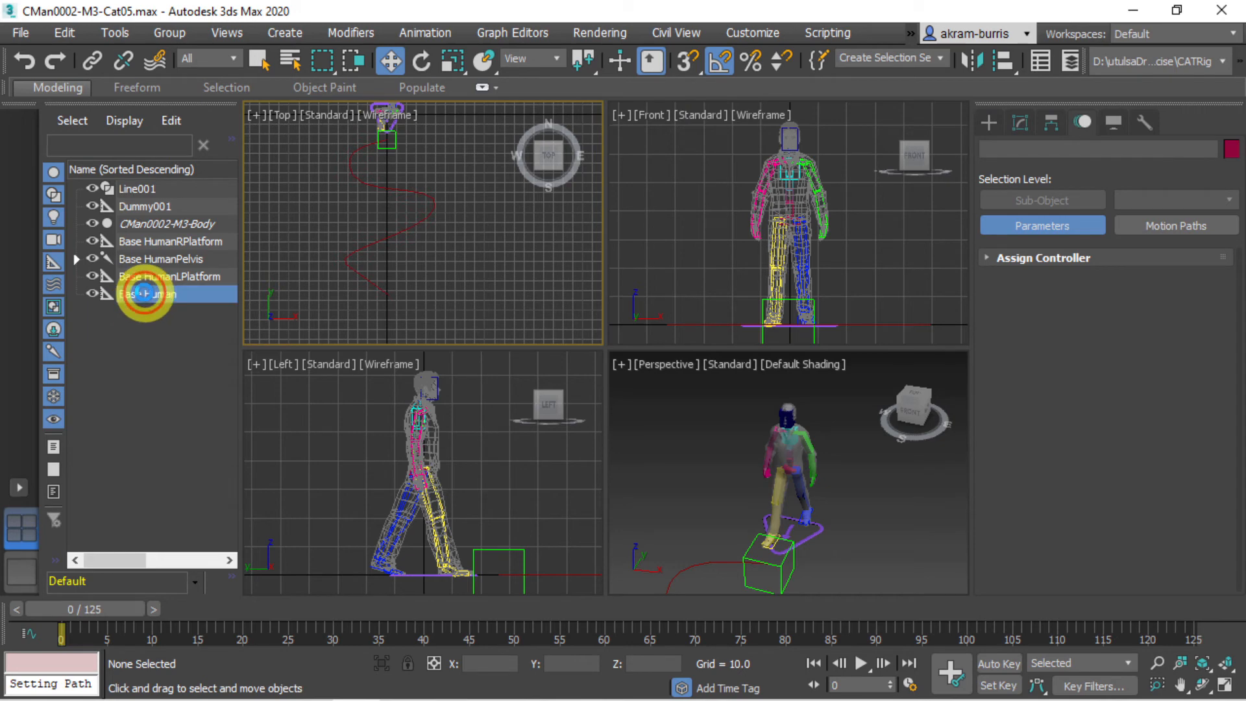
{"action": "left_click", "coordinate": [1079, 582]}
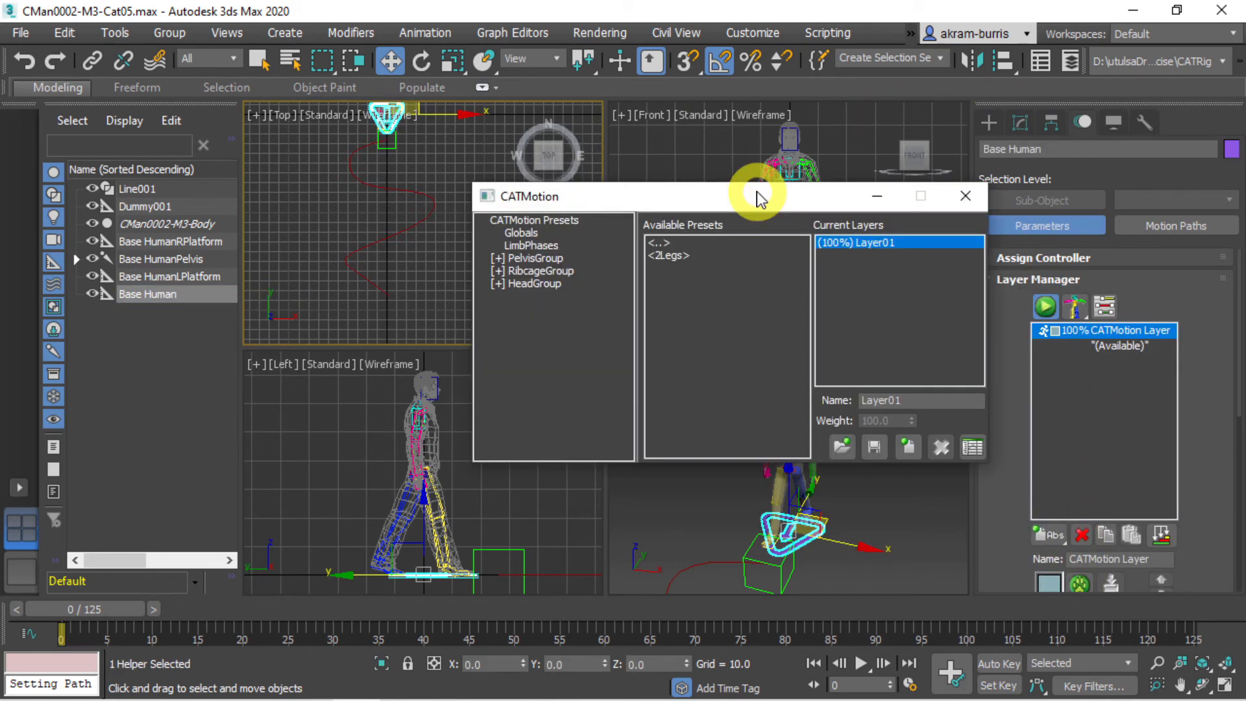
{"action": "left_click", "coordinate": [526, 235]}
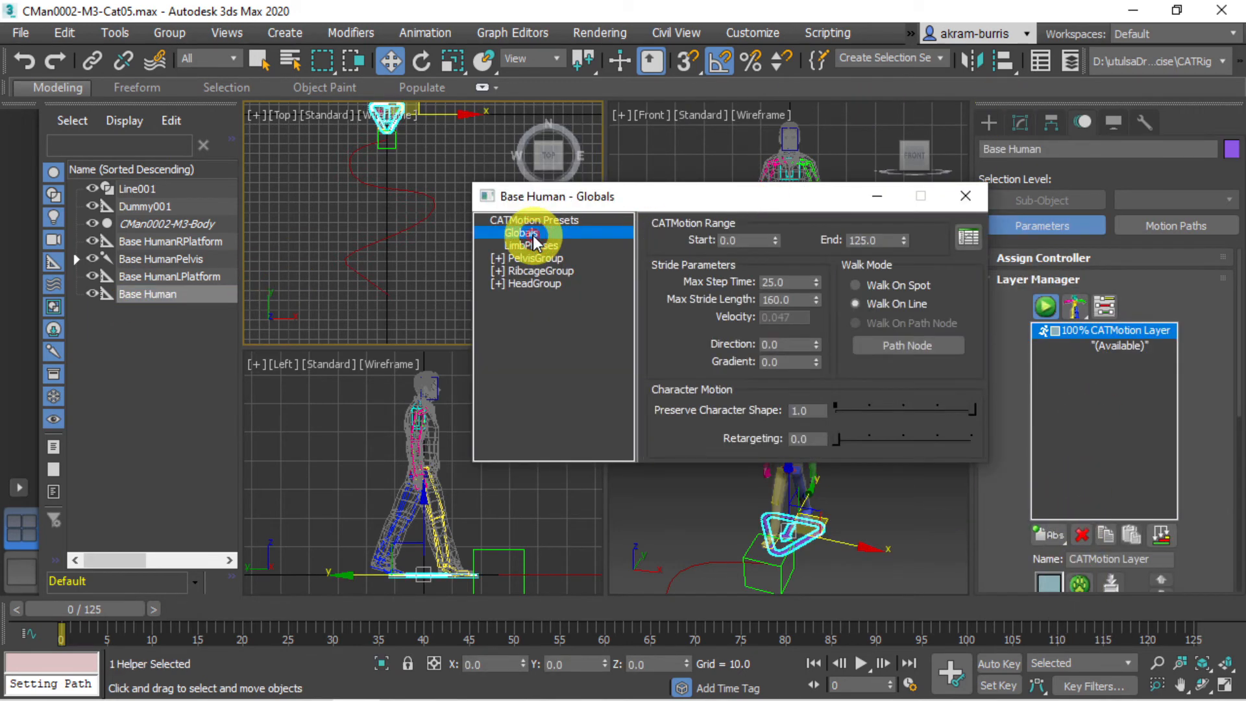
{"action": "left_click", "coordinate": [933, 346]}
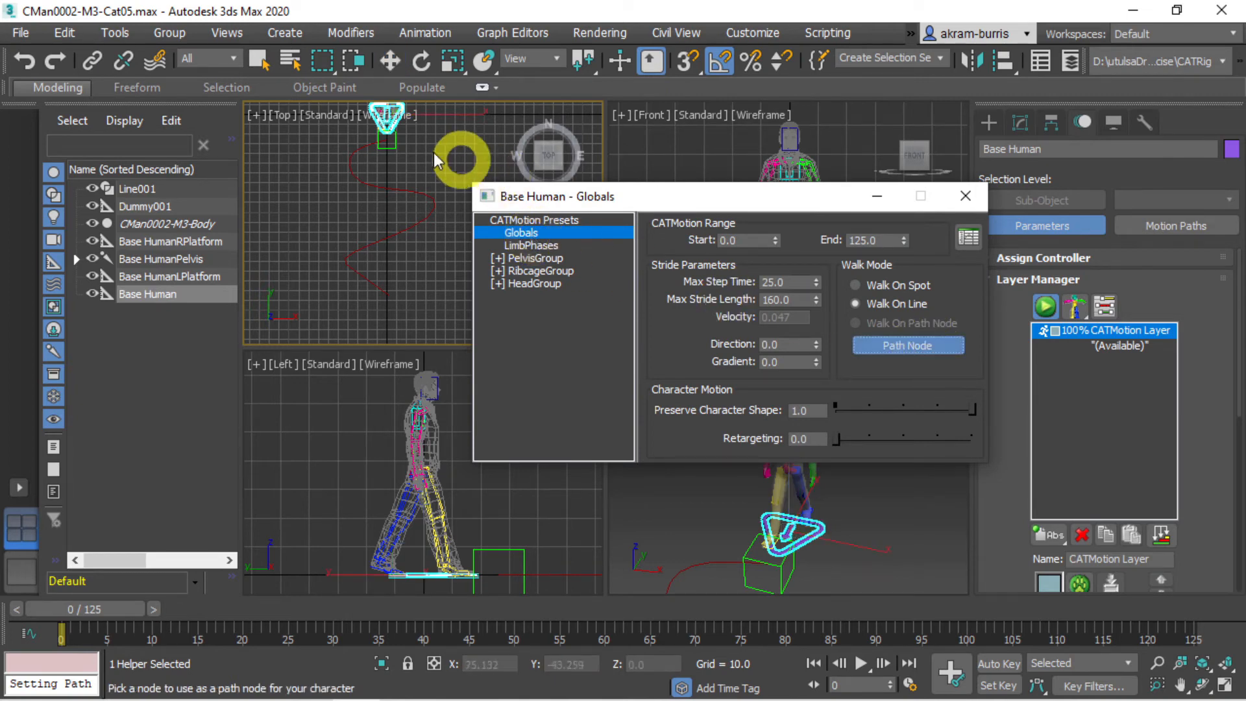
{"action": "left_click", "coordinate": [388, 142]}
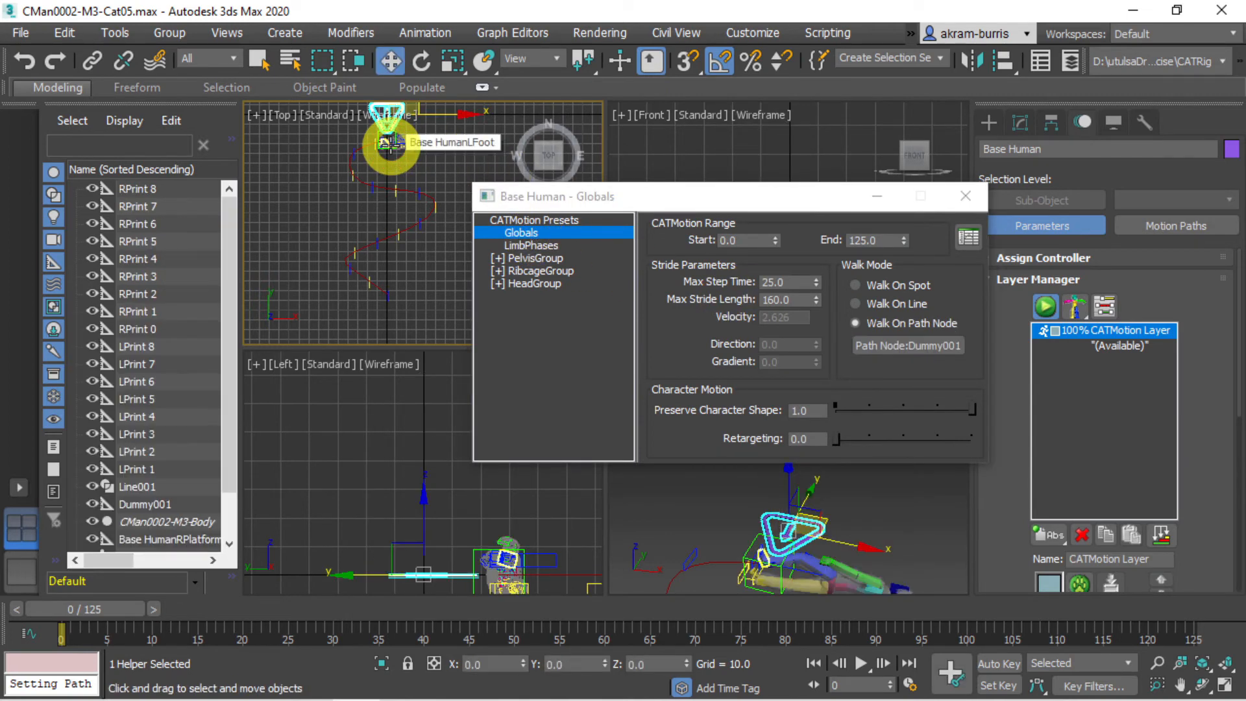
{"action": "left_click", "coordinate": [965, 196]}
Step: Rotate Dummy001 to -90 degrees about Y in the Front view to stand the rig upright
{"action": "middle_click_drag", "start_coordinate": [762, 286], "coordinate": [750, 173]}
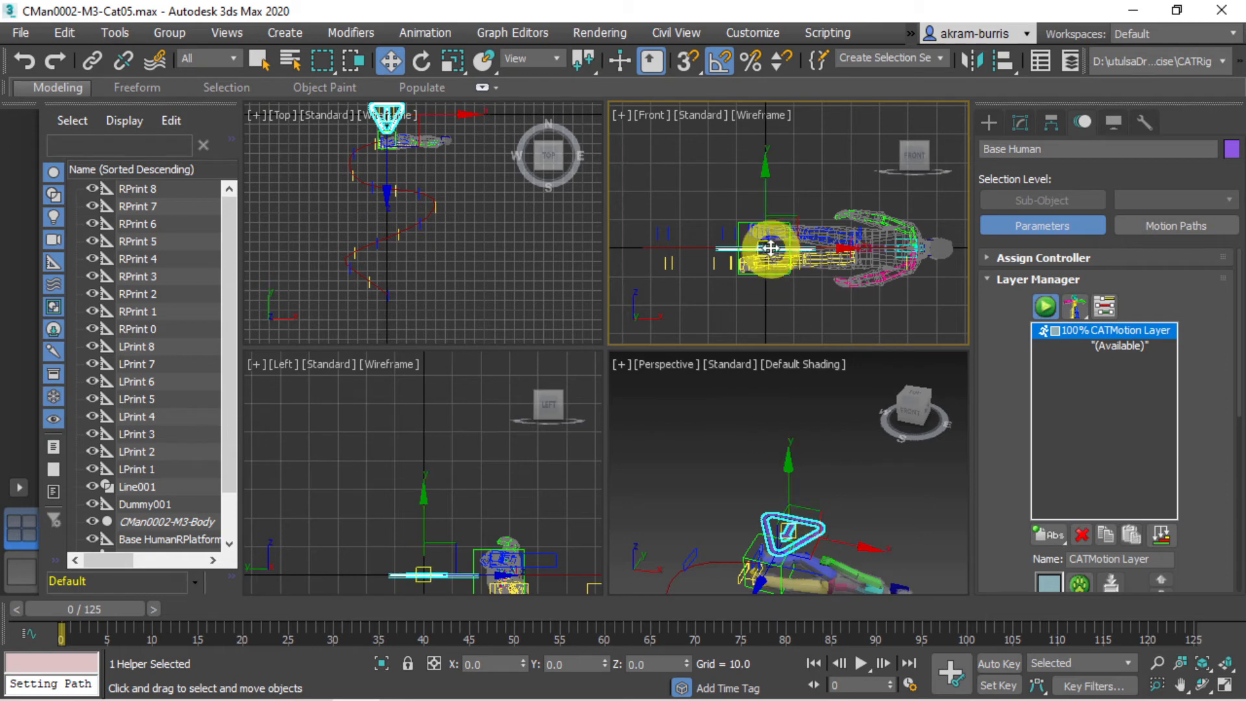
{"action": "left_click", "coordinate": [748, 223]}
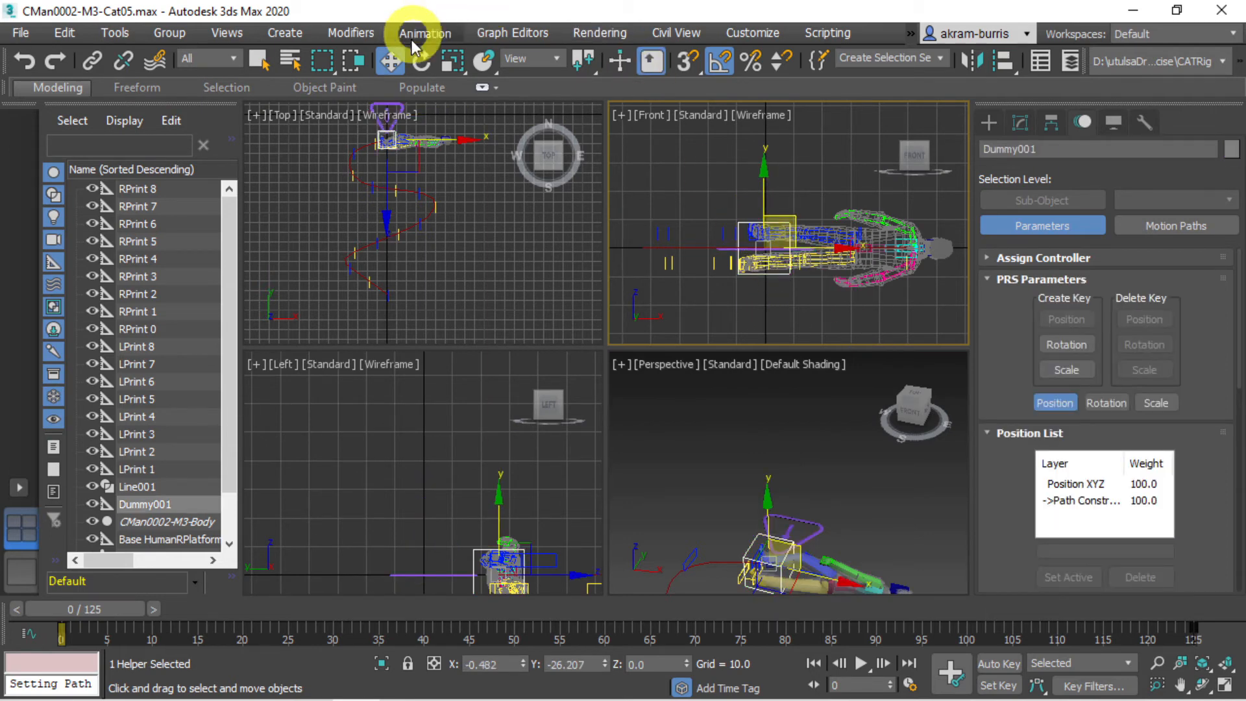
{"action": "left_click", "coordinate": [421, 61]}
{"action": "left_click_drag", "start_coordinate": [821, 286], "coordinate": [804, 180]}
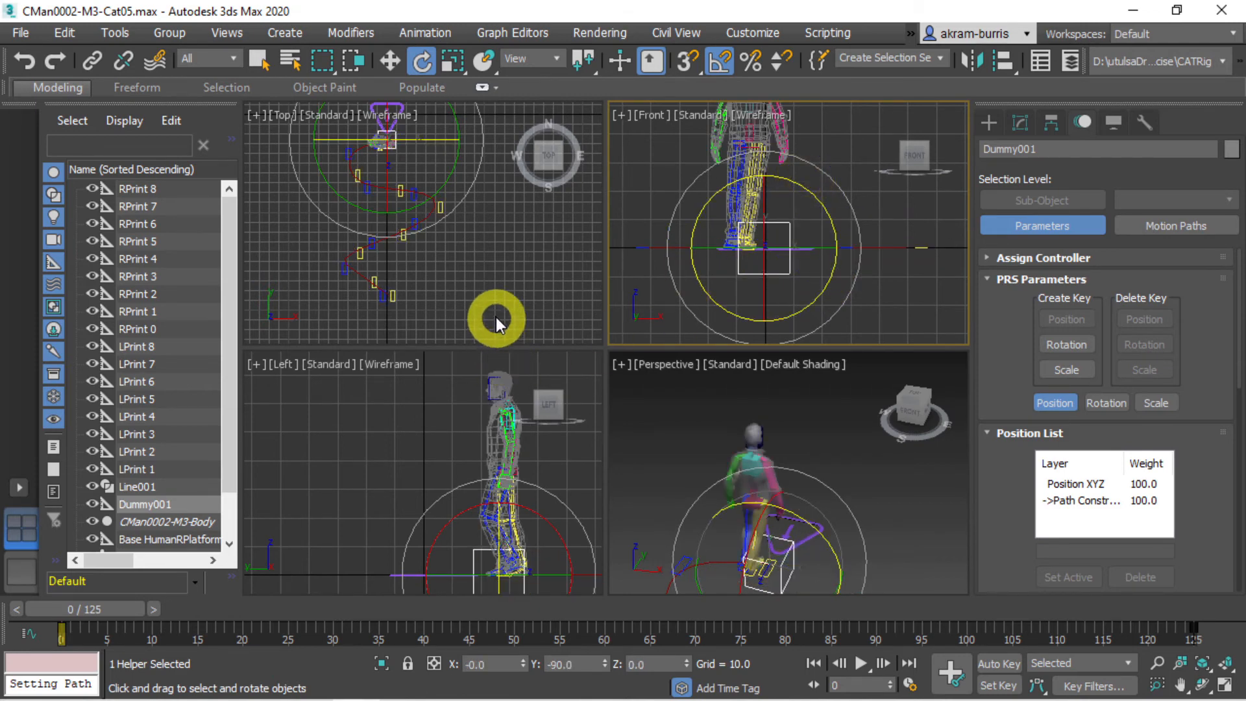
Step: Scrub the animation in the Top view to check the rig's travel along the path, then return to frame 0
{"action": "scroll", "coordinate": [496, 317], "scroll_direction": "down", "scroll_amount": 4}
{"action": "middle_click_drag", "start_coordinate": [527, 283], "coordinate": [489, 227]}
{"action": "scroll", "coordinate": [480, 248], "scroll_direction": "down", "scroll_amount": 2}
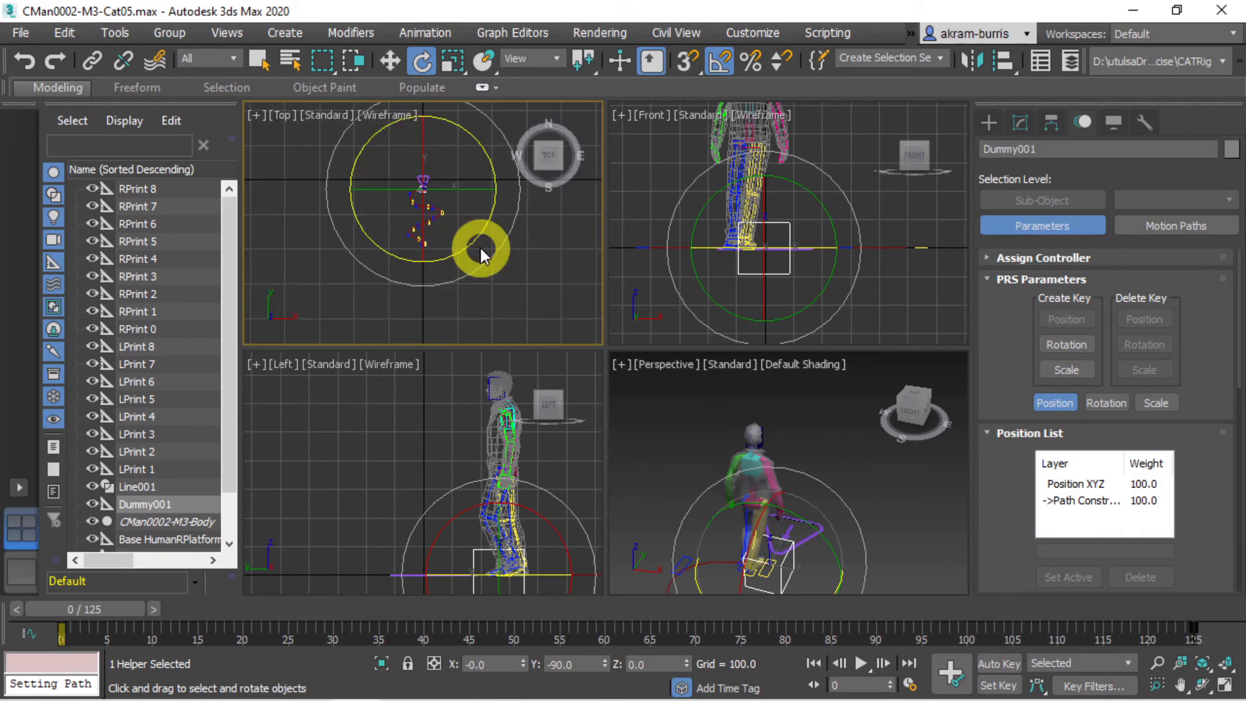
{"action": "left_click_drag", "start_coordinate": [114, 618], "coordinate": [462, 652]}
{"action": "key", "text": "Home"}
{"action": "key", "text": "e"}
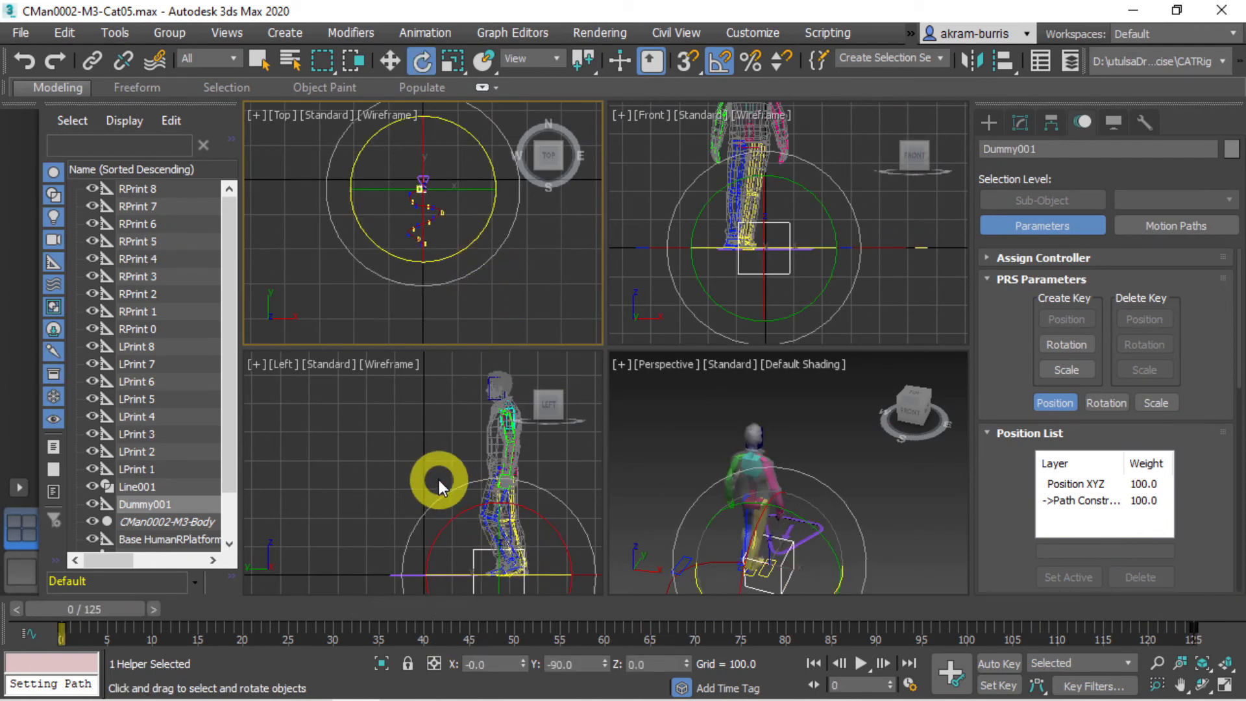
Step: Play the path walk in a maximized Perspective view and scrub back to the start of the animation
{"action": "middle_click_drag", "start_coordinate": [438, 480], "coordinate": [332, 434]}
{"action": "scroll", "coordinate": [333, 434], "scroll_direction": "down", "scroll_amount": 2}
{"action": "mouse_move", "coordinate": [373, 510]}
{"action": "middle_mouse_down"}
{"action": "mouse_move", "coordinate": [545, 536]}
{"action": "mouse_move", "coordinate": [372, 508]}
{"action": "middle_mouse_up"}
{"action": "left_click_drag", "start_coordinate": [430, 495], "coordinate": [344, 495]}
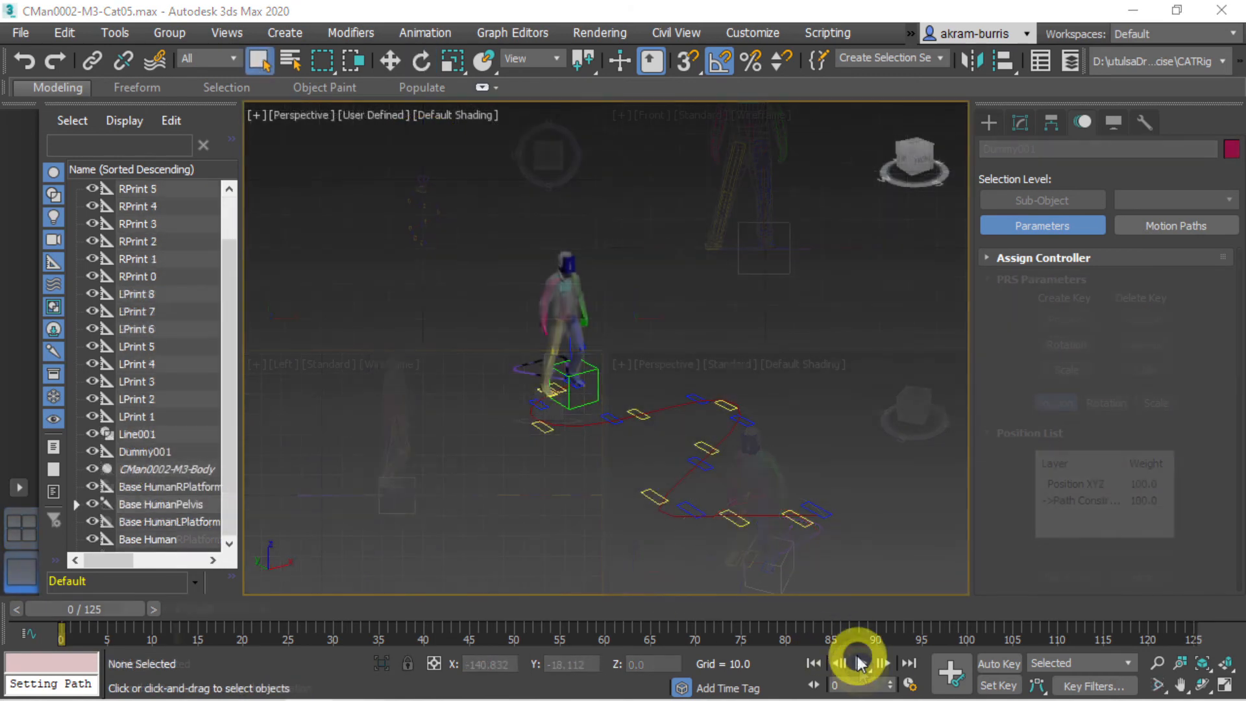
{"action": "left_click", "coordinate": [859, 661]}
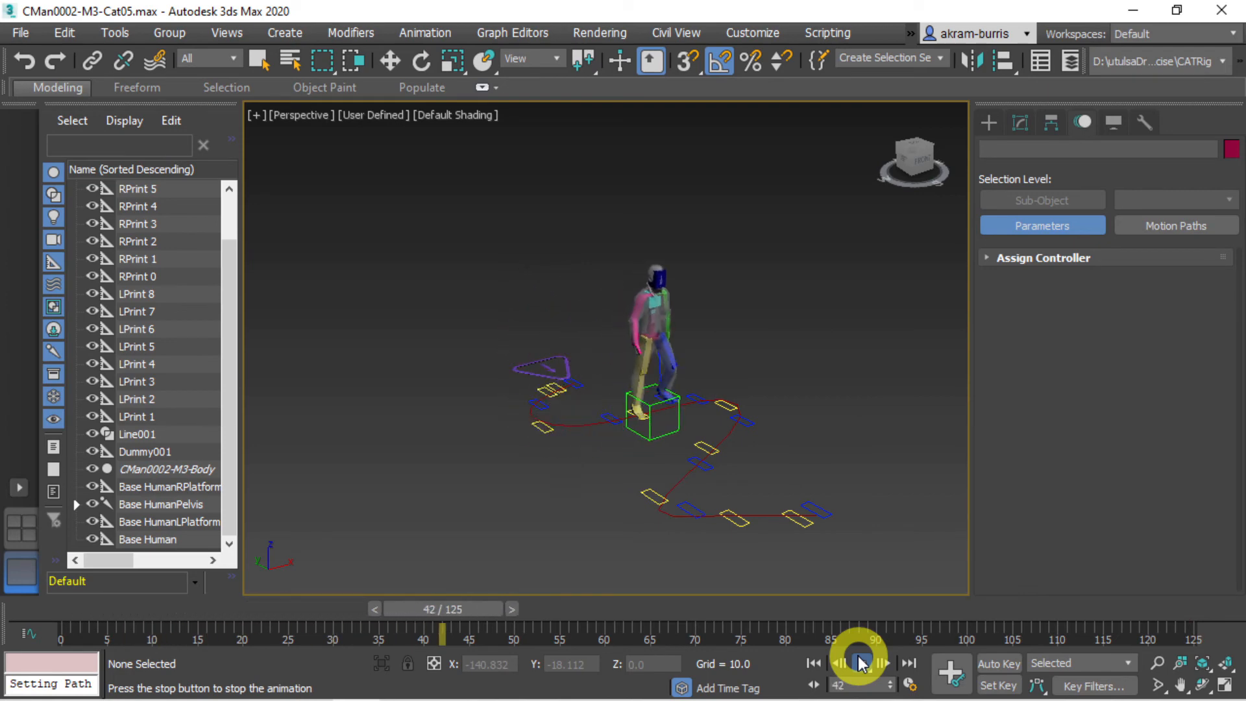
{"action": "left_click", "coordinate": [859, 662]}
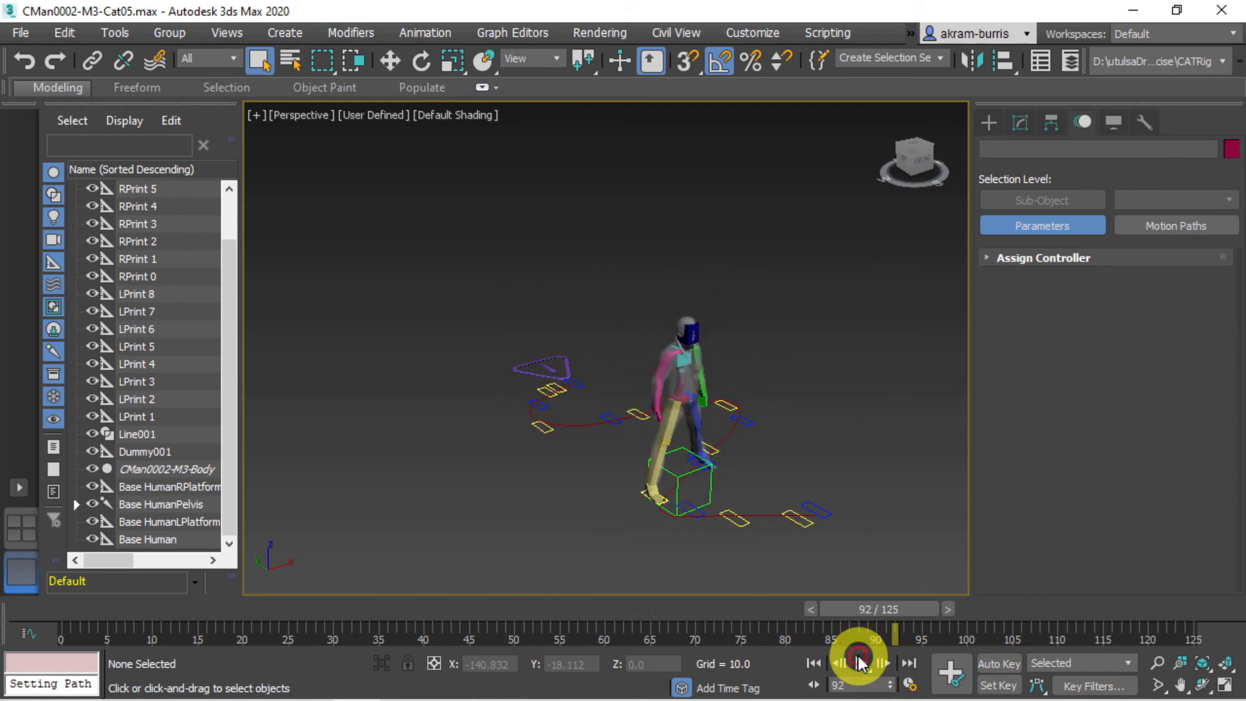
{"action": "left_click_drag", "start_coordinate": [870, 609], "coordinate": [89, 610]}
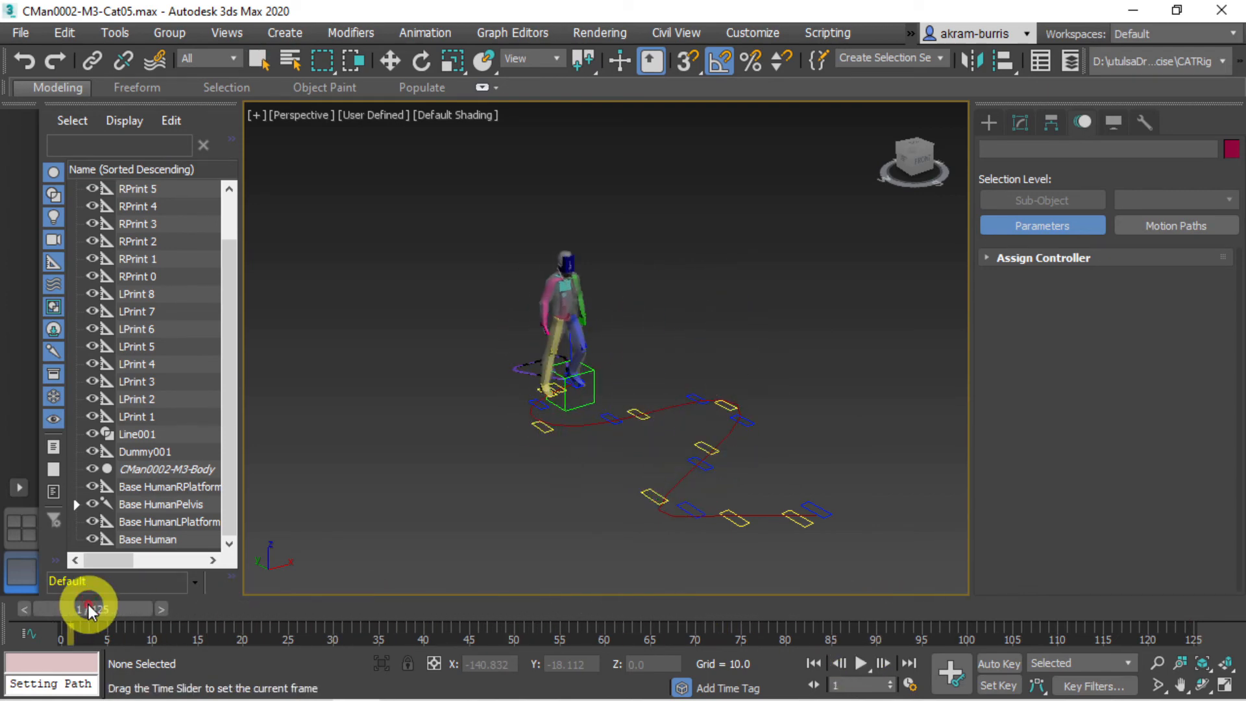
Step: Enable Follow in Dummy001's Path Constraint options and scrub the animation to check the rig's orientation along the path
{"action": "left_click", "coordinate": [566, 389]}
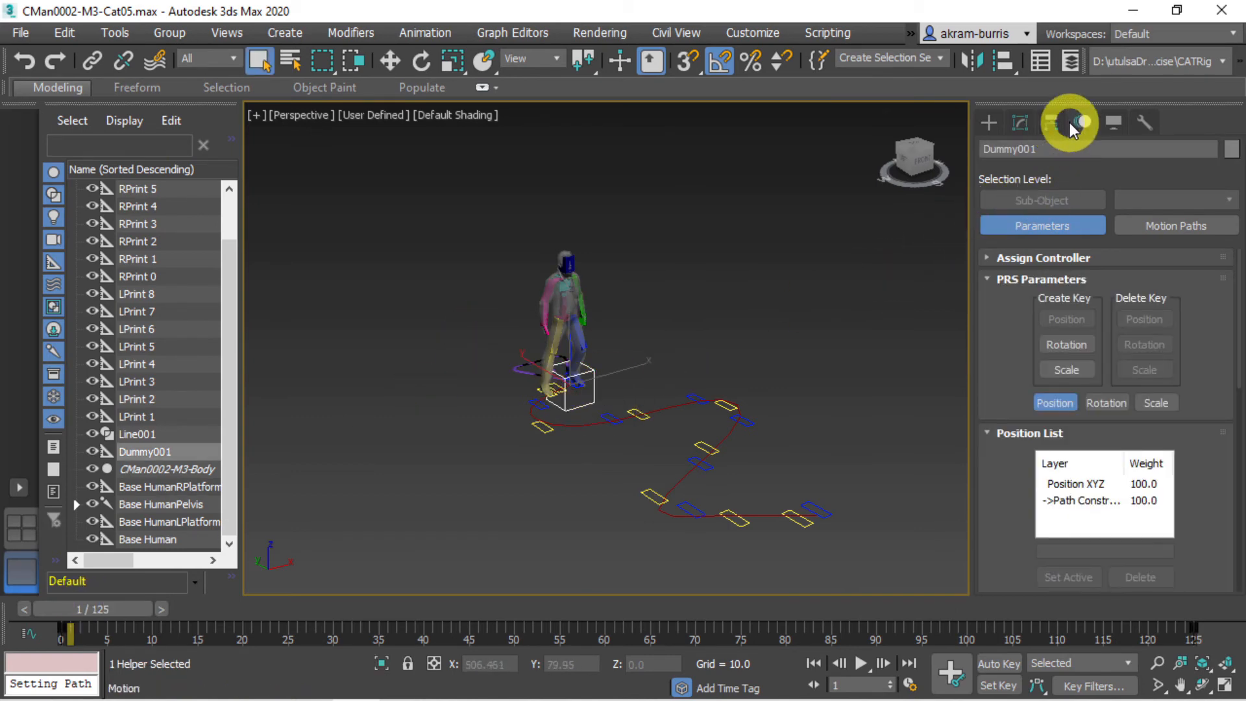
{"action": "left_click_drag", "start_coordinate": [1234, 302], "coordinate": [1233, 524]}
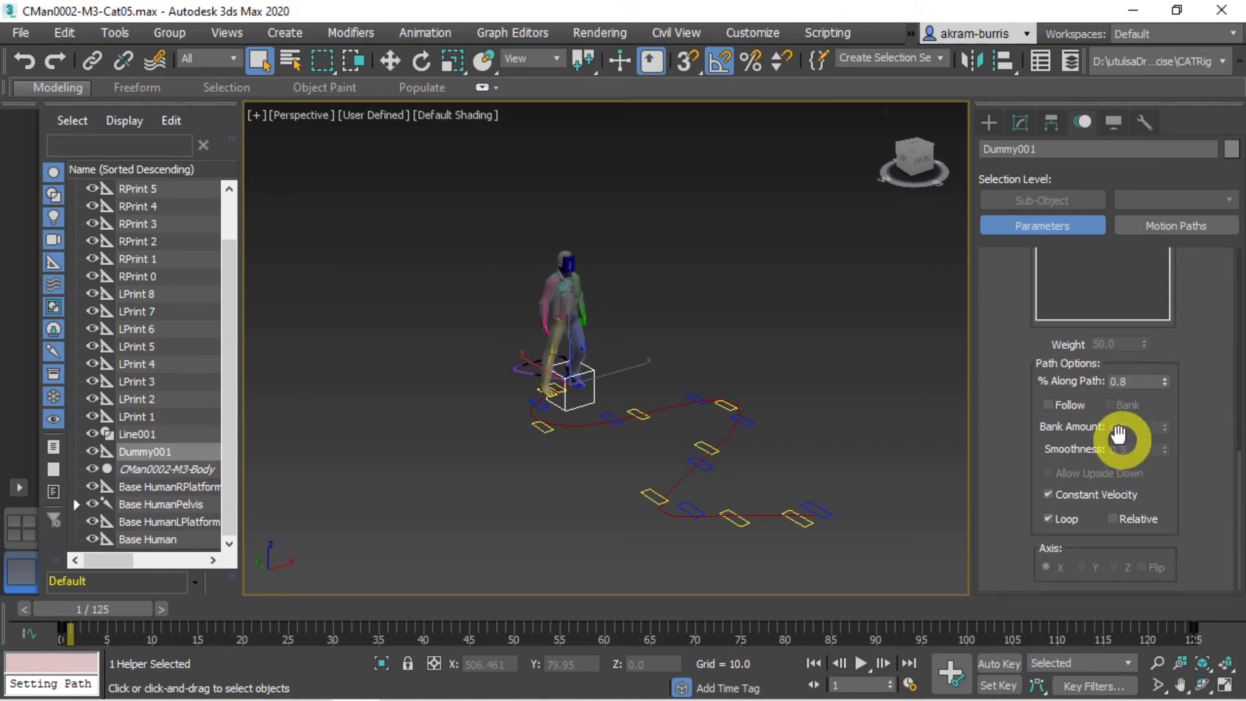
{"action": "left_click", "coordinate": [1071, 406]}
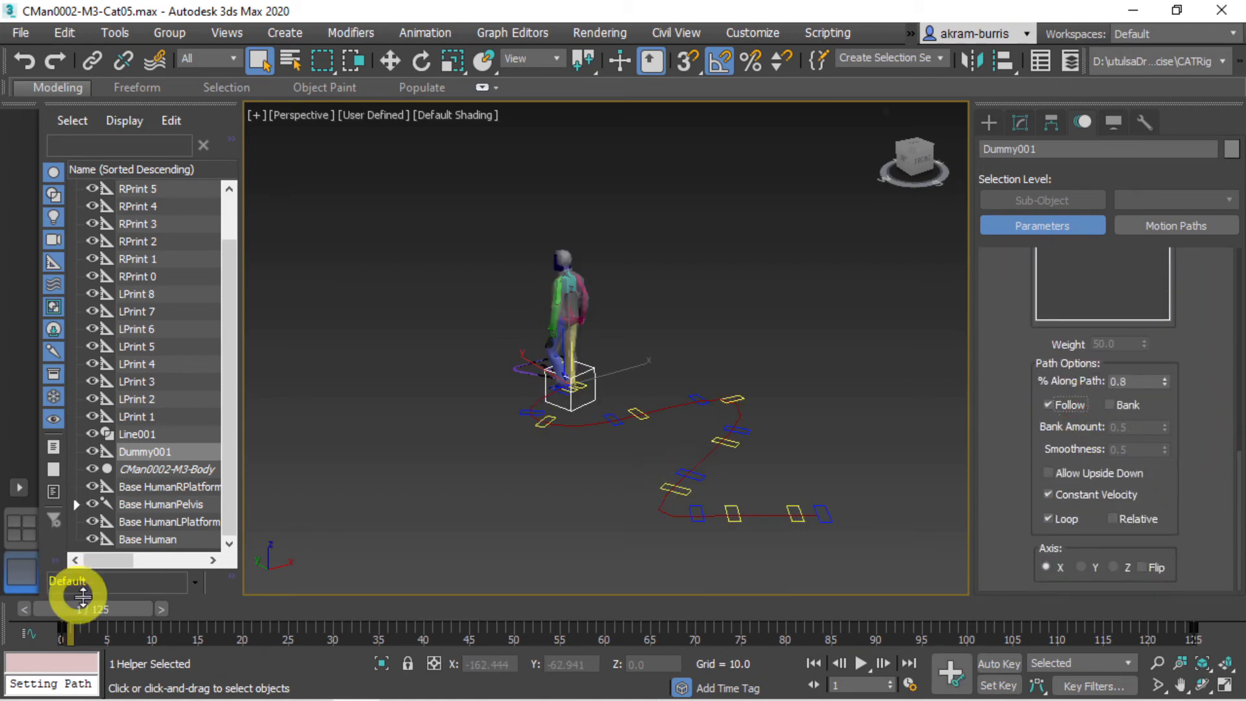
{"action": "left_click_drag", "start_coordinate": [114, 612], "coordinate": [630, 632]}
{"action": "left_click_drag", "start_coordinate": [836, 643], "coordinate": [48, 528]}
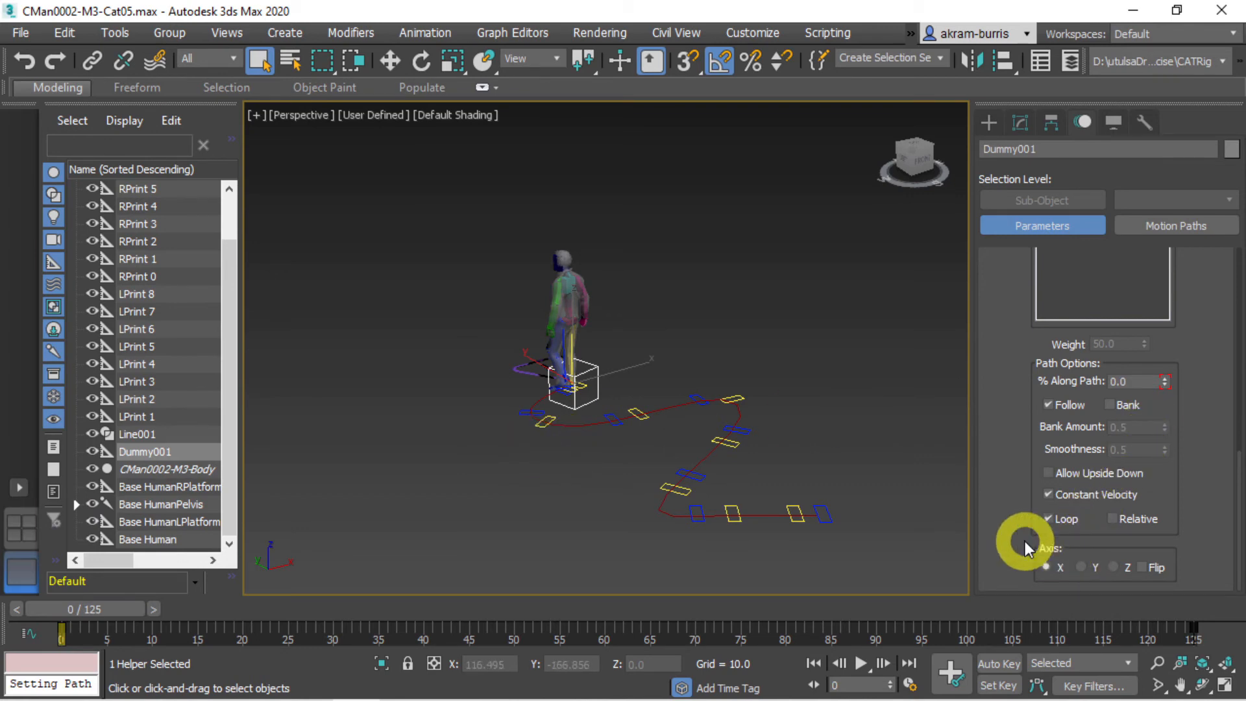
Step: Set Dummy001's Path Constraint axis to Y with Flip enabled so the rig faces along the path
{"action": "left_click", "coordinate": [1081, 567]}
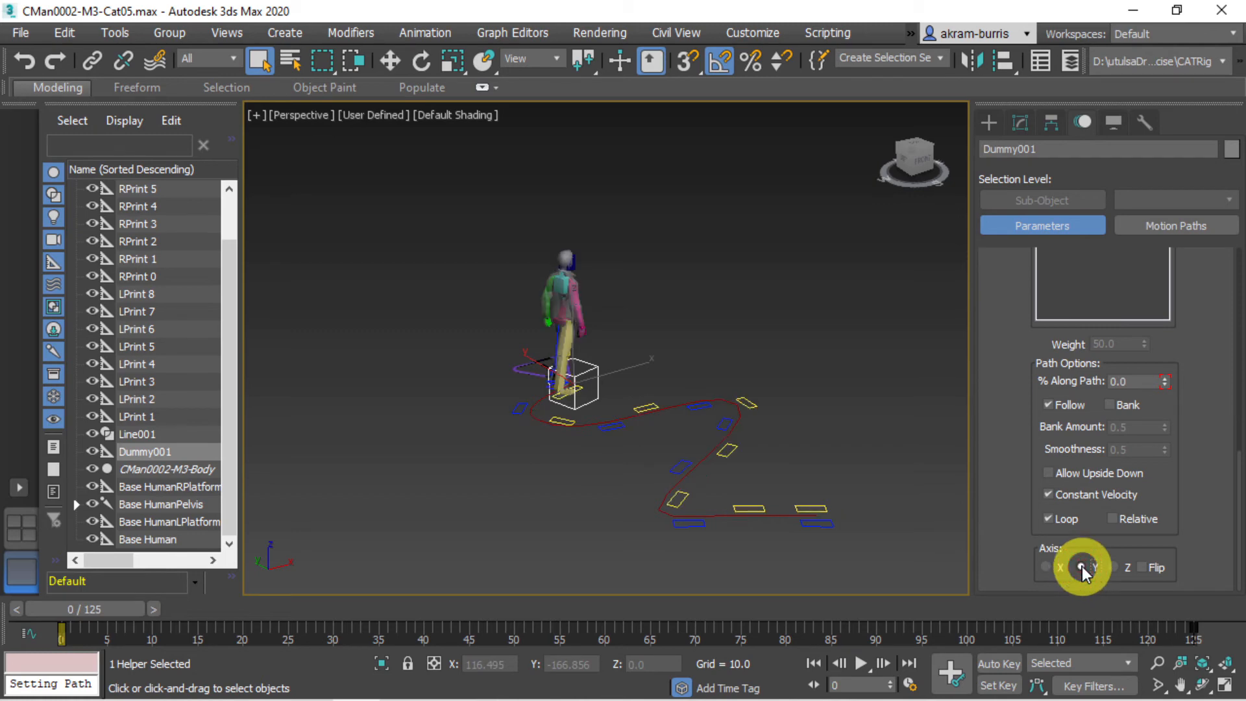
{"action": "left_click_drag", "start_coordinate": [99, 605], "coordinate": [40, 531]}
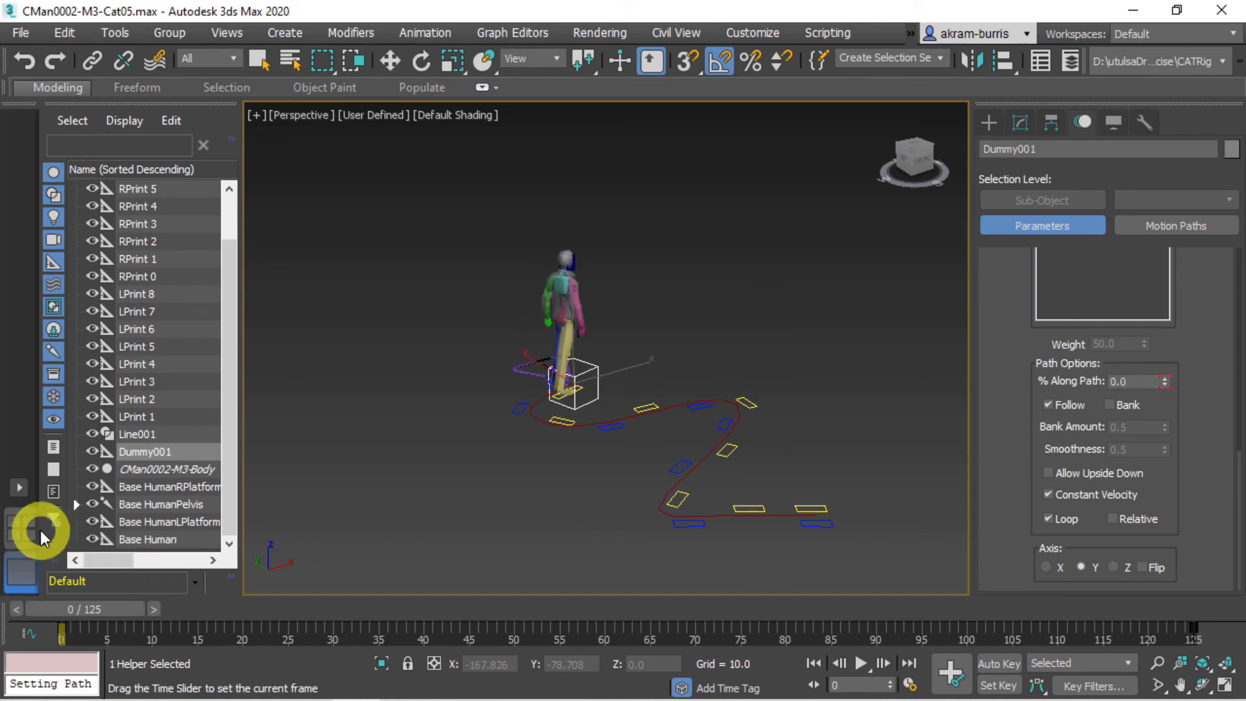
{"action": "left_click", "coordinate": [1151, 569]}
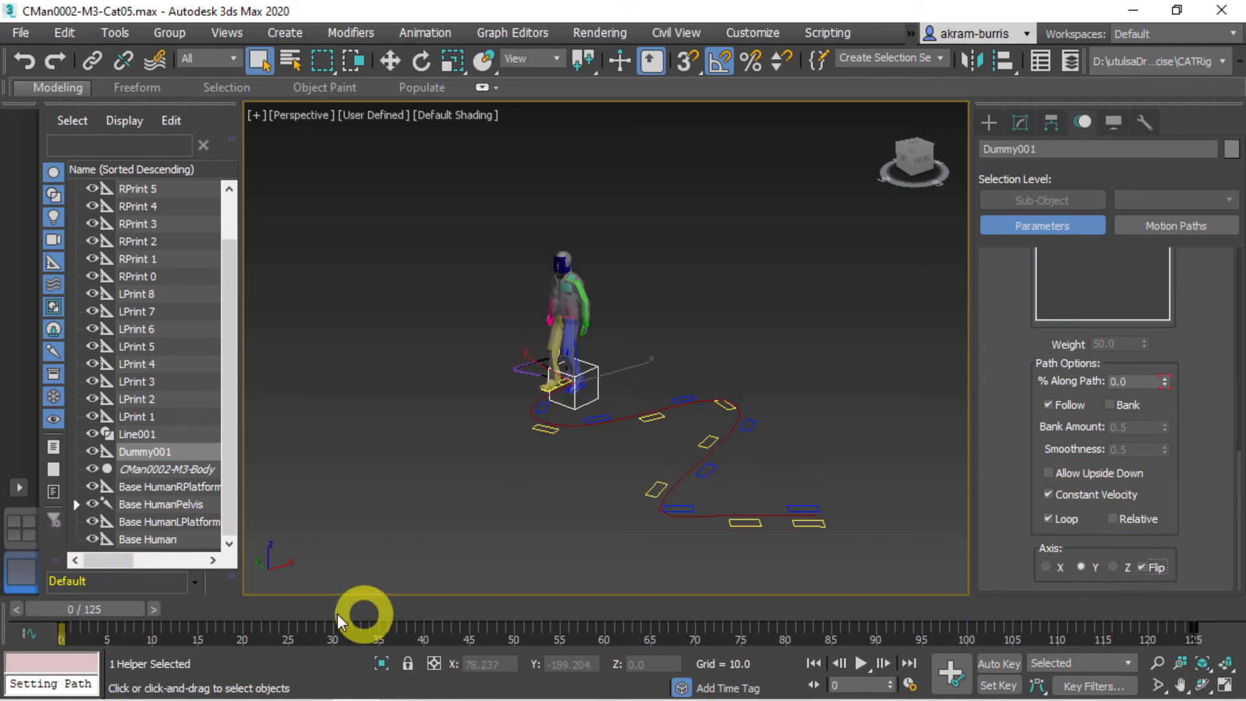
Step: Play the walk along the path in the Perspective view, stop it, and open the animation length in Time Configuration
{"action": "left_click", "coordinate": [855, 656]}
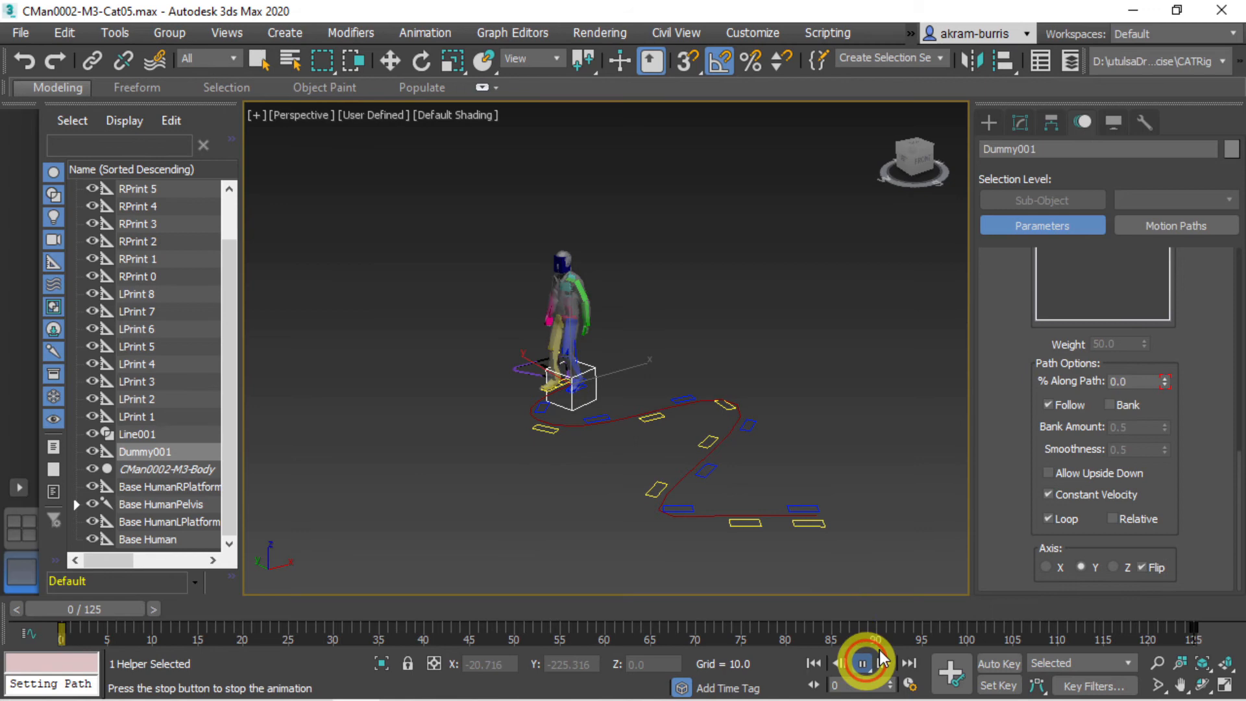
{"action": "left_click", "coordinate": [901, 497]}
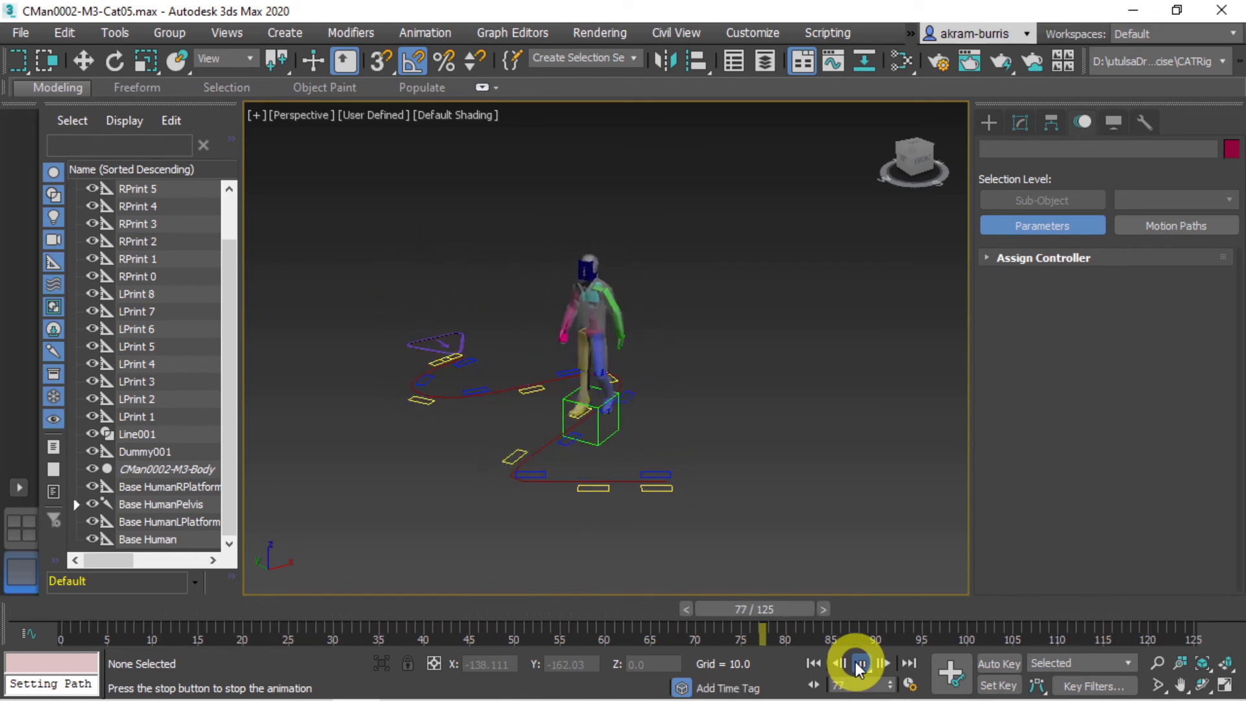
{"action": "left_click", "coordinate": [859, 665]}
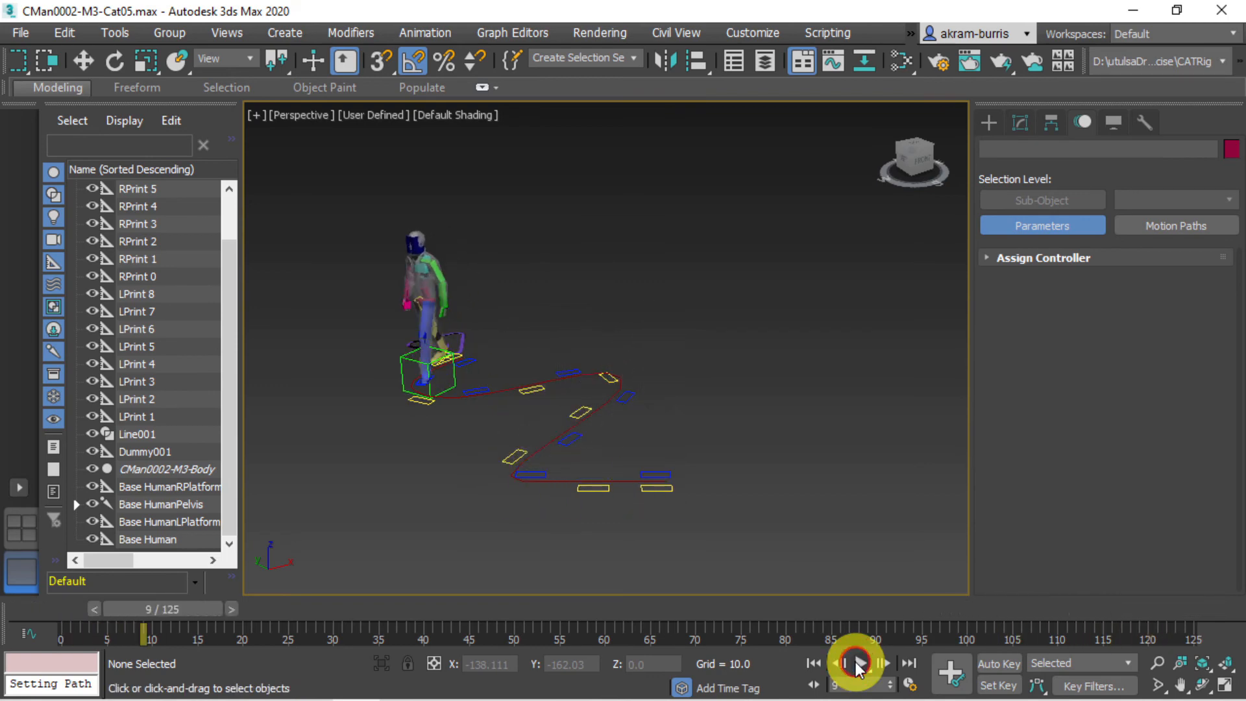
{"action": "left_click", "coordinate": [909, 679]}
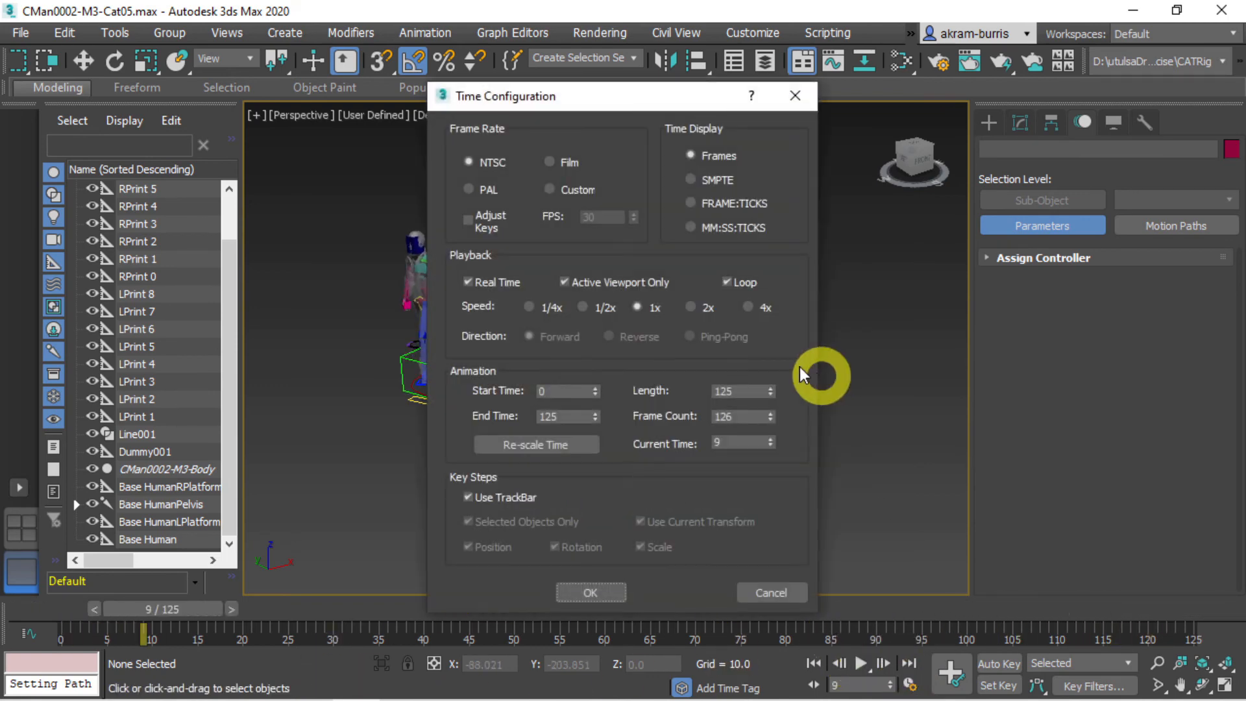
{"action": "double_click", "coordinate": [749, 391]}
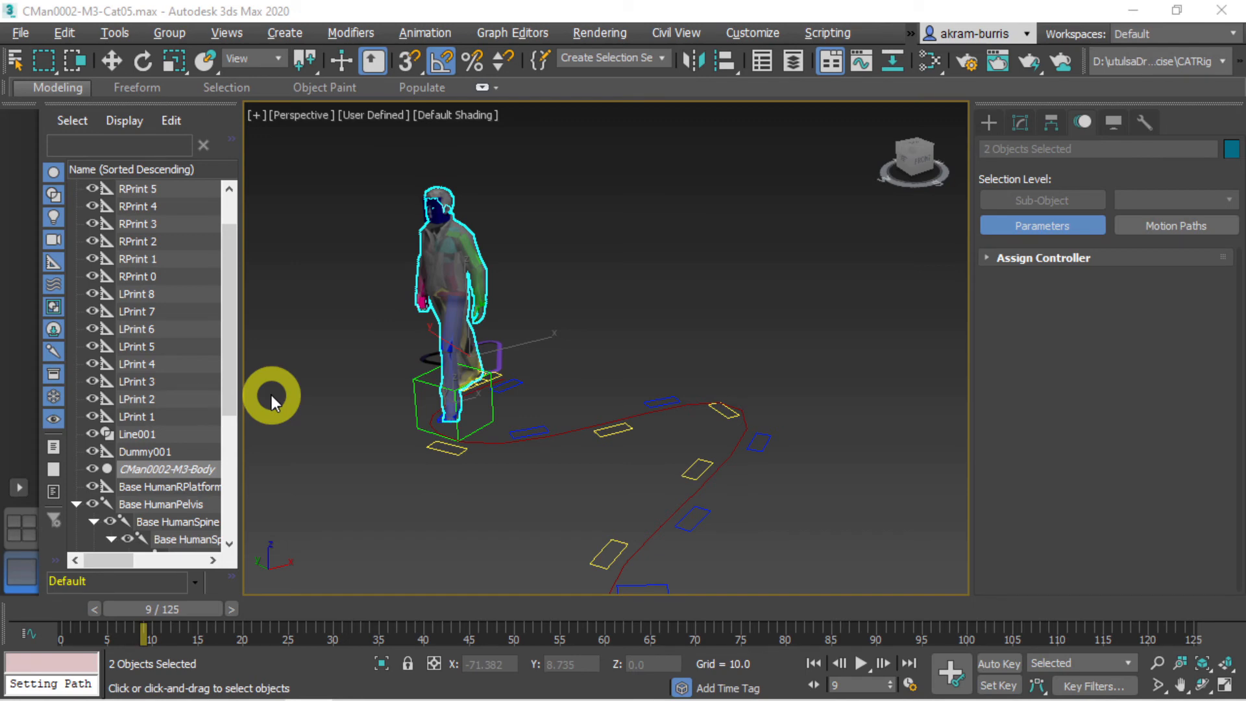
Step: Unfreeze all objects and show the character's three Physical materials shaded in the viewport using the Slate Material Editor
{"action": "right_click", "coordinate": [164, 481]}
{"action": "left_click", "coordinate": [235, 373]}
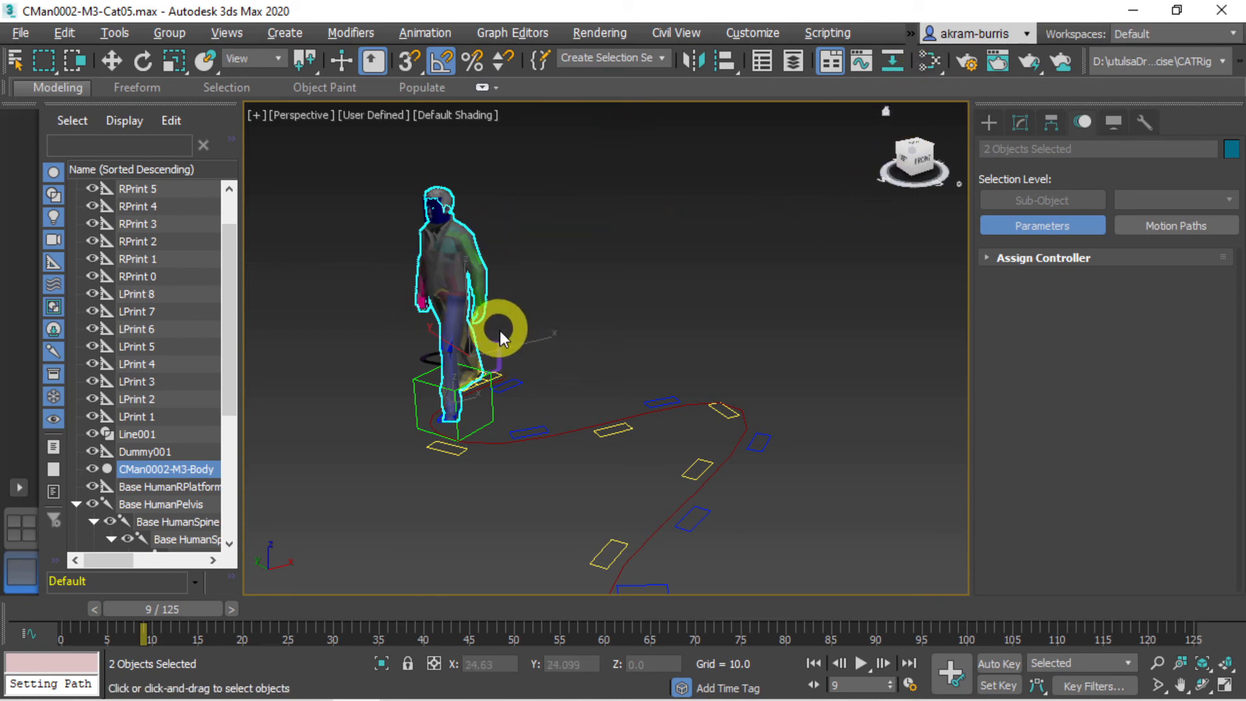
{"action": "left_click", "coordinate": [926, 60]}
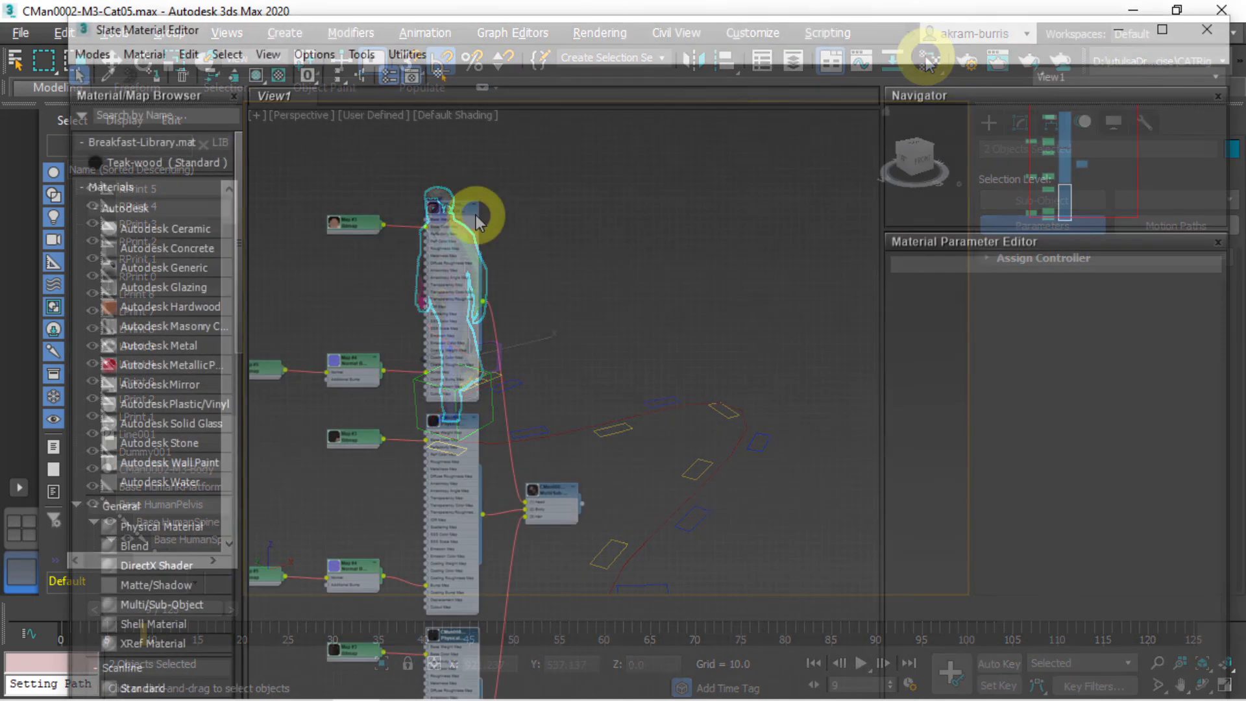
{"action": "left_click", "coordinate": [455, 209]}
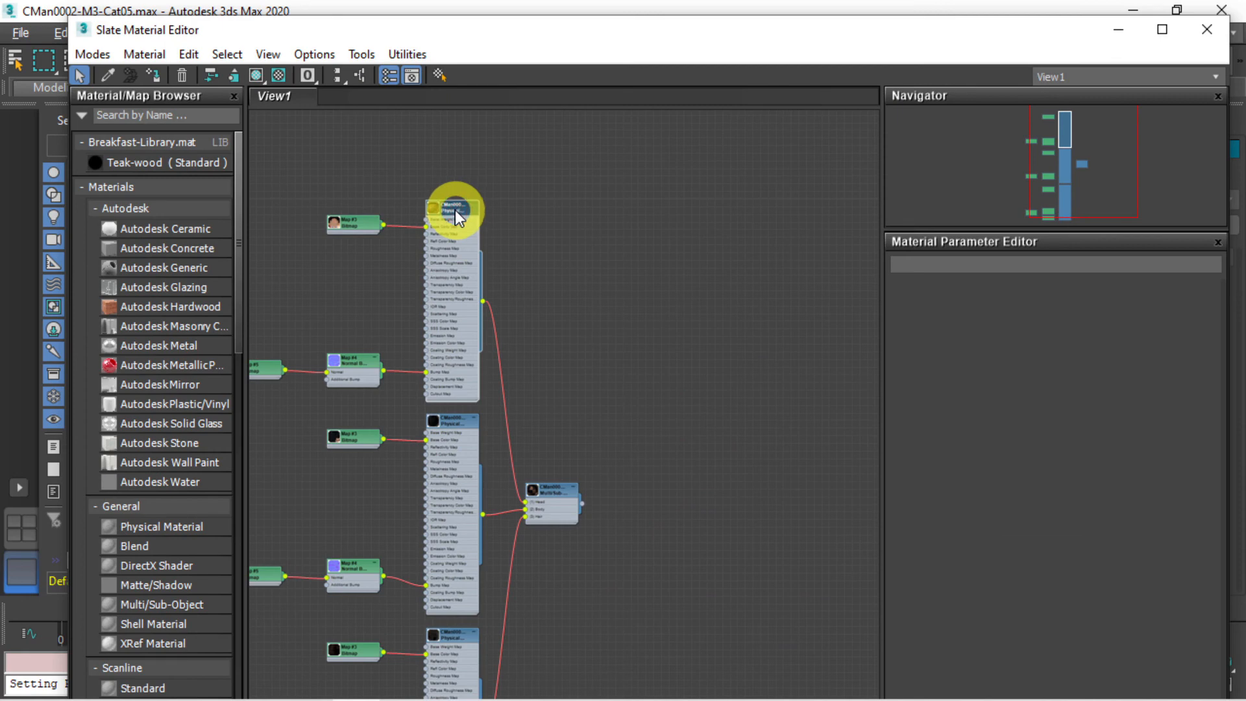
{"action": "left_click", "coordinate": [256, 76]}
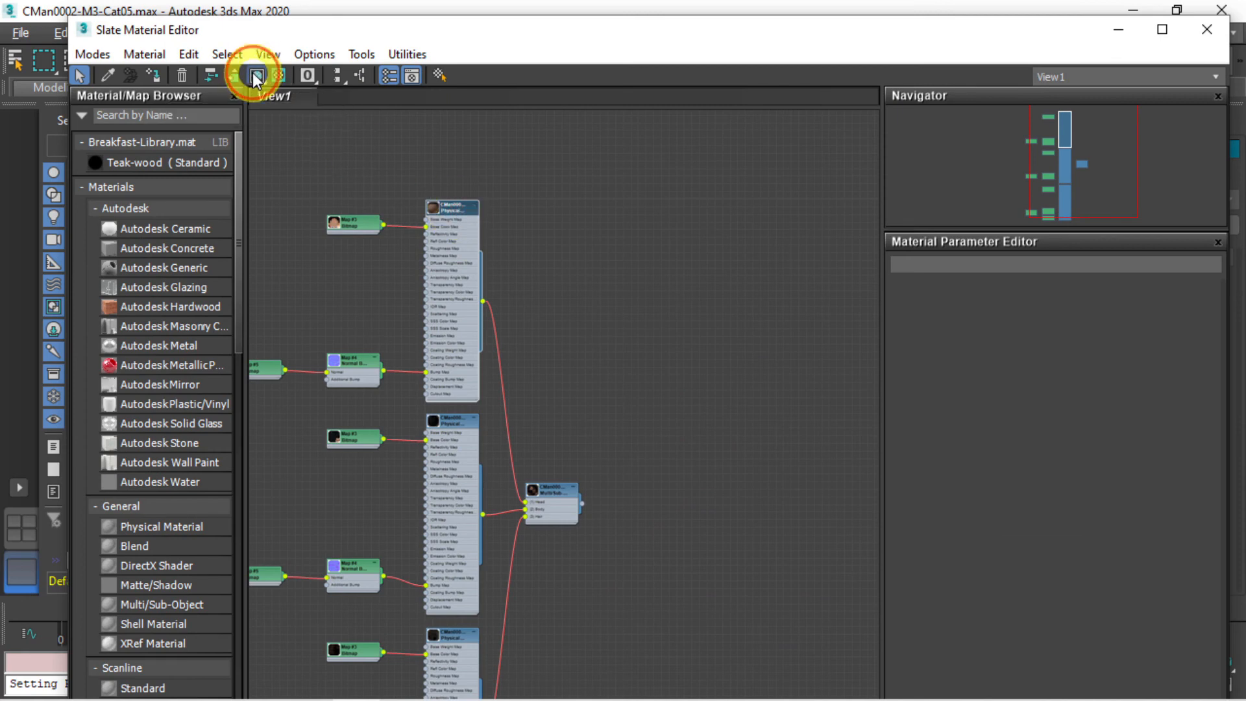
{"action": "left_click", "coordinate": [444, 422]}
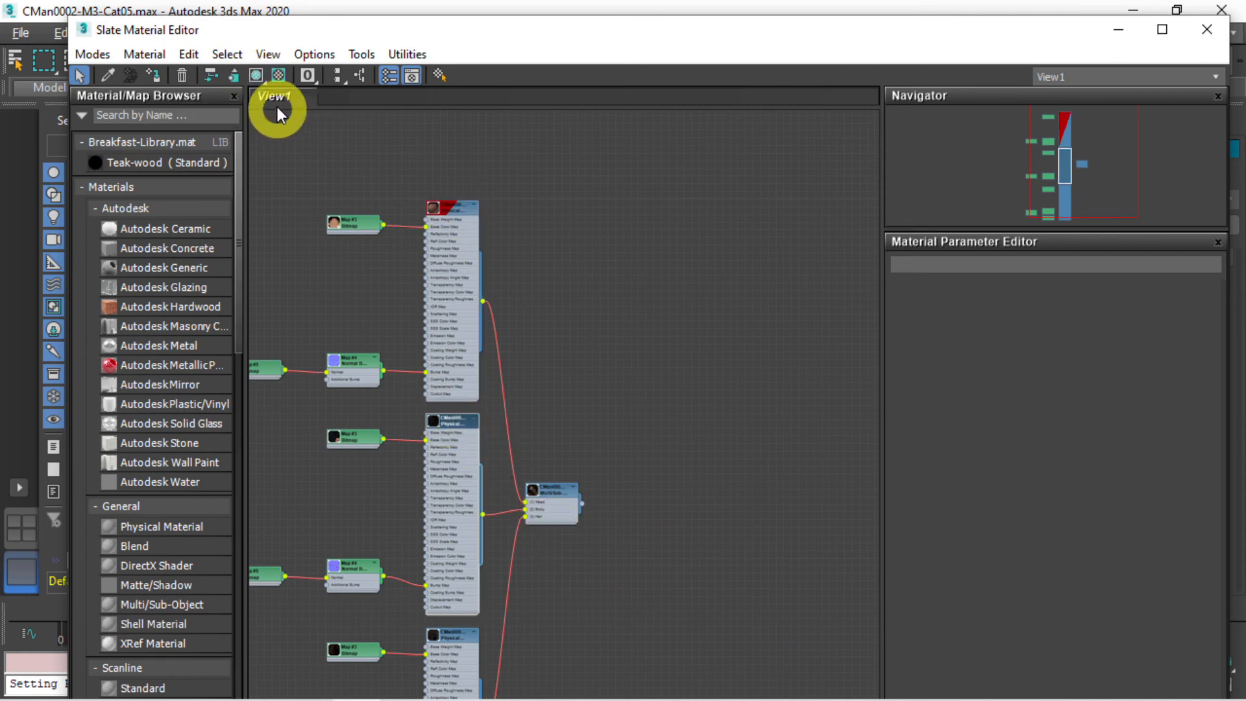
{"action": "left_click", "coordinate": [256, 76]}
{"action": "left_click", "coordinate": [449, 637]}
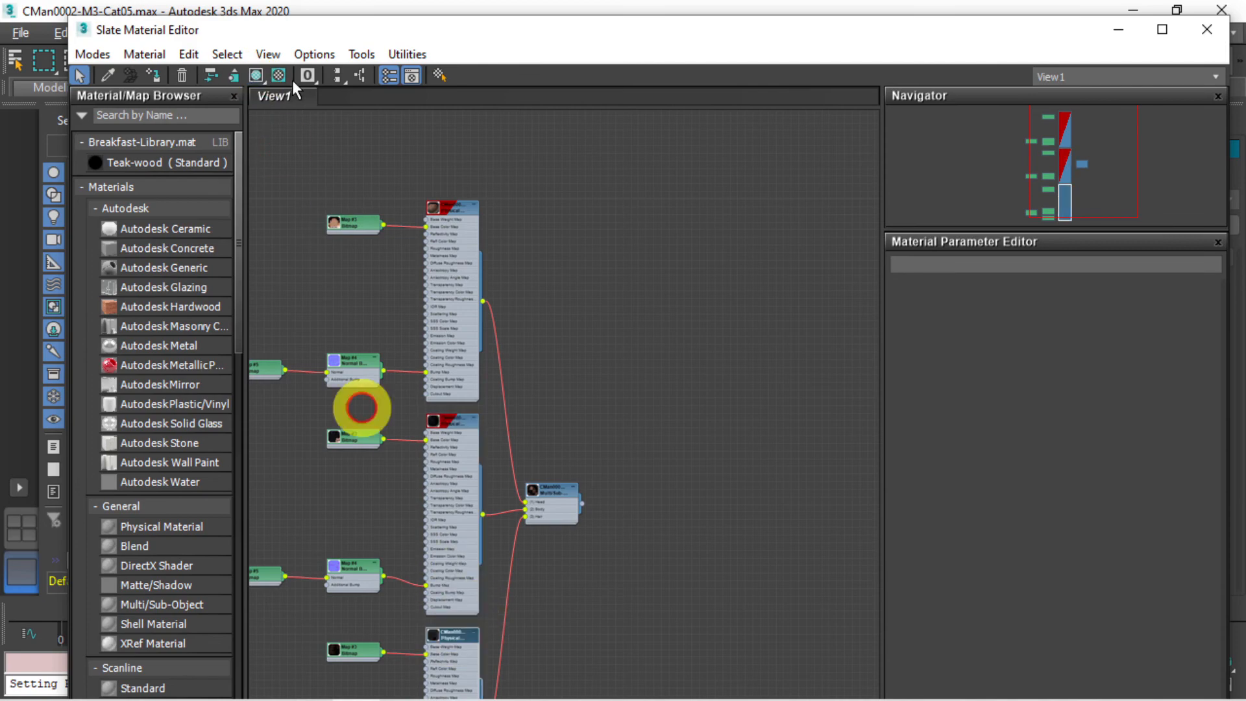
{"action": "left_click", "coordinate": [255, 75]}
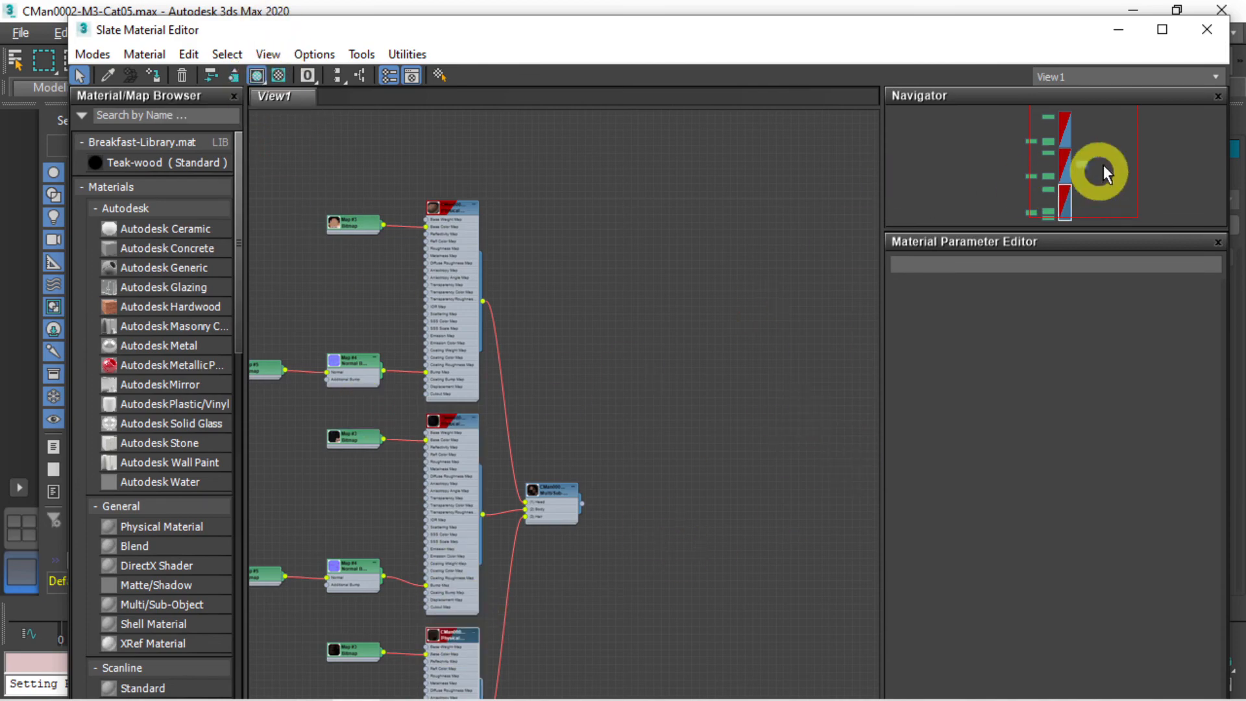
{"action": "left_click", "coordinate": [1206, 29]}
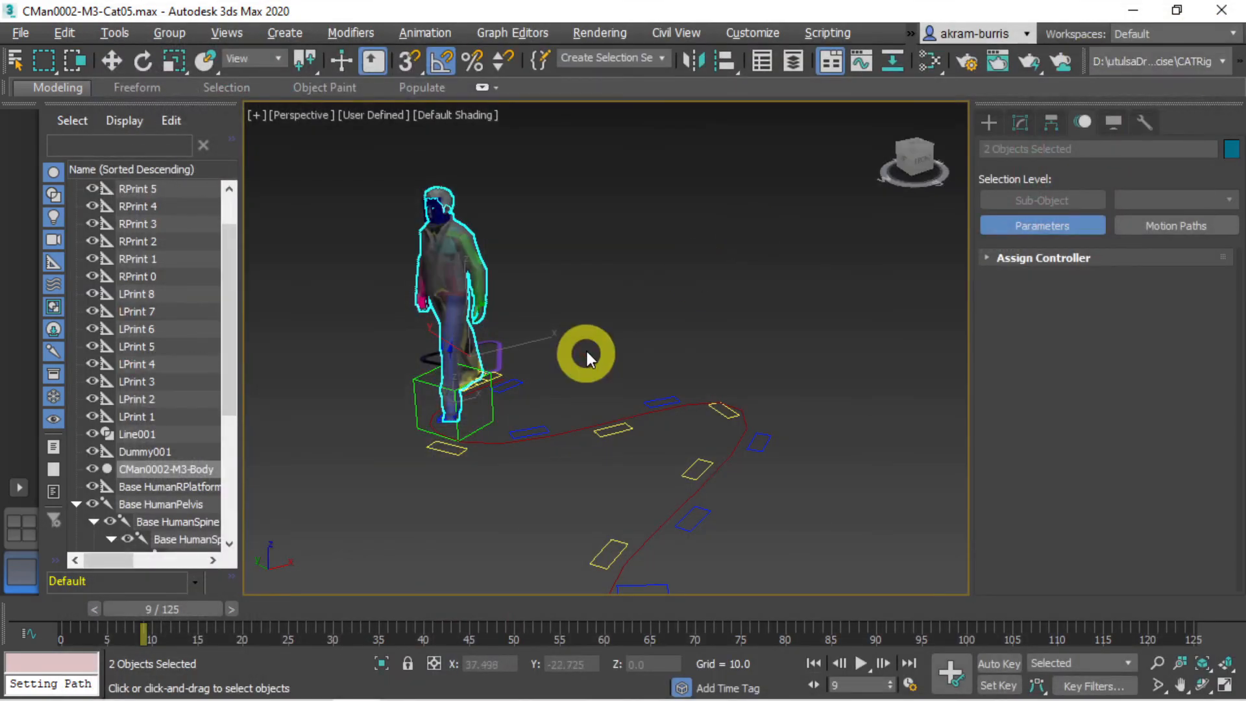
Step: Turn off the see-through display of the CMan0002-M3-Body and CMan0002-M3-Hair meshes and inspect the textured character
{"action": "left_click", "coordinate": [550, 229]}
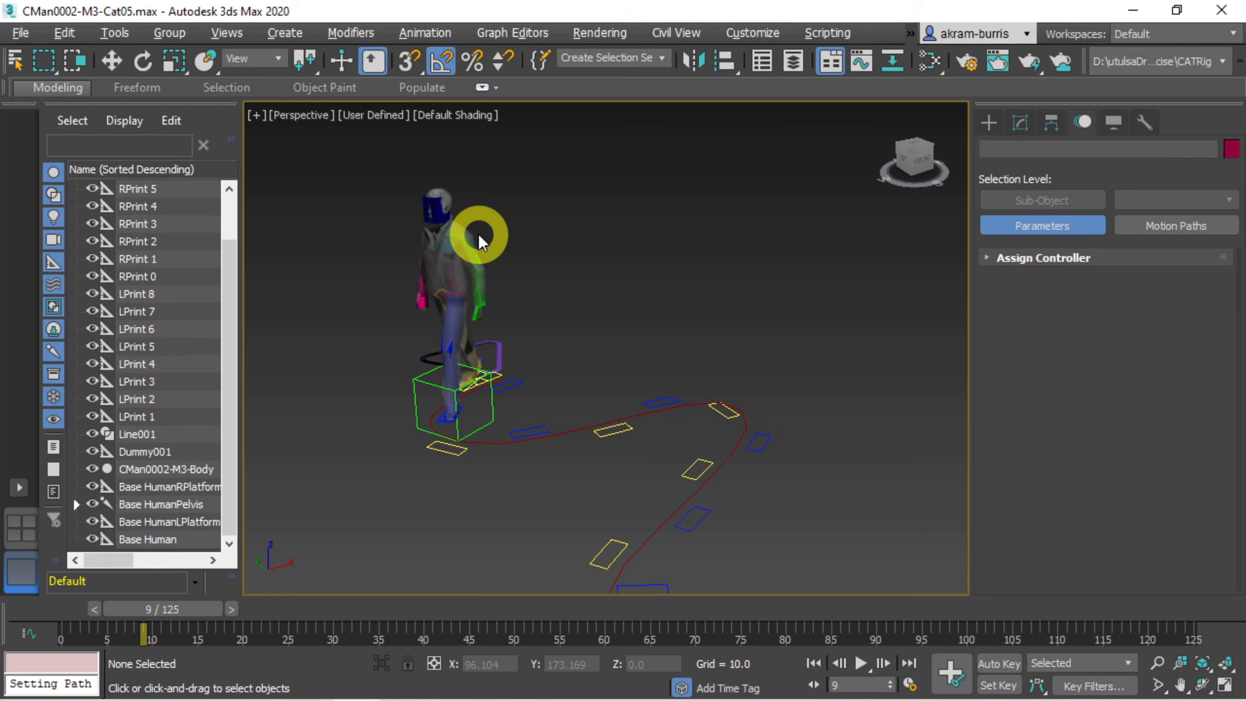
{"action": "left_click", "coordinate": [463, 241]}
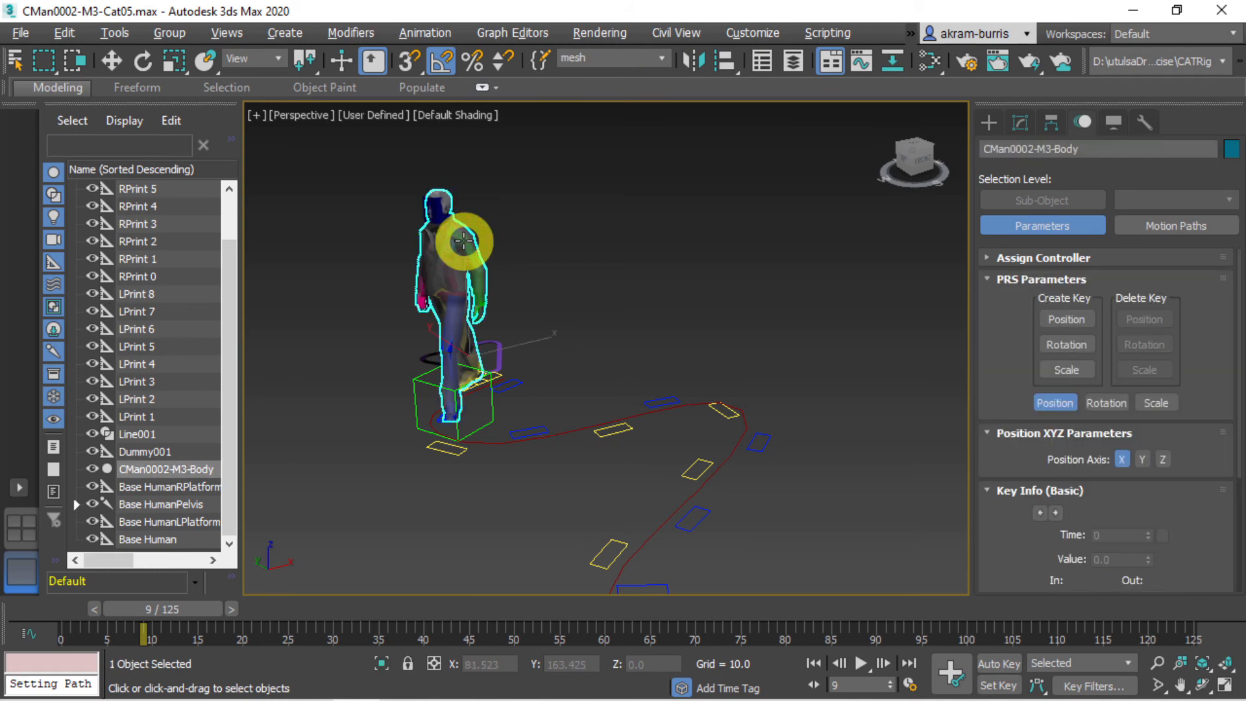
{"action": "left_click", "coordinate": [444, 197], "text": "ctrl"}
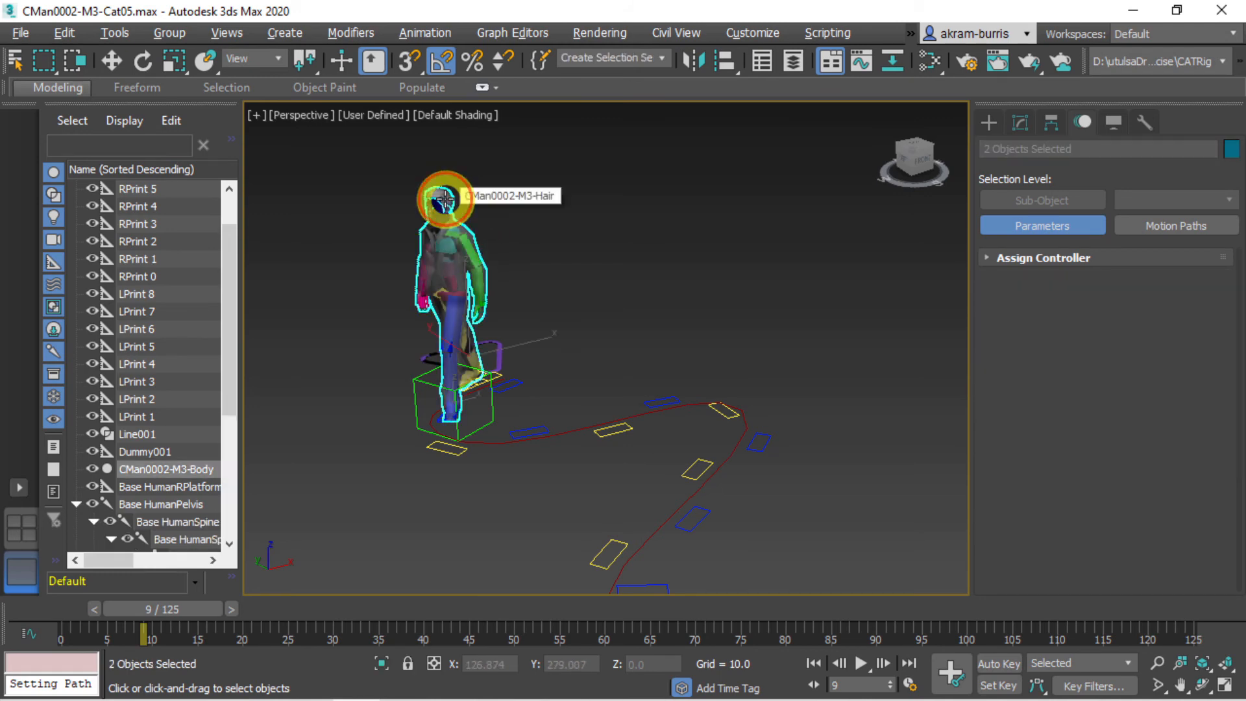
{"action": "left_click", "coordinate": [578, 168]}
{"action": "scroll", "coordinate": [400, 254], "scroll_direction": "up", "scroll_amount": 3}
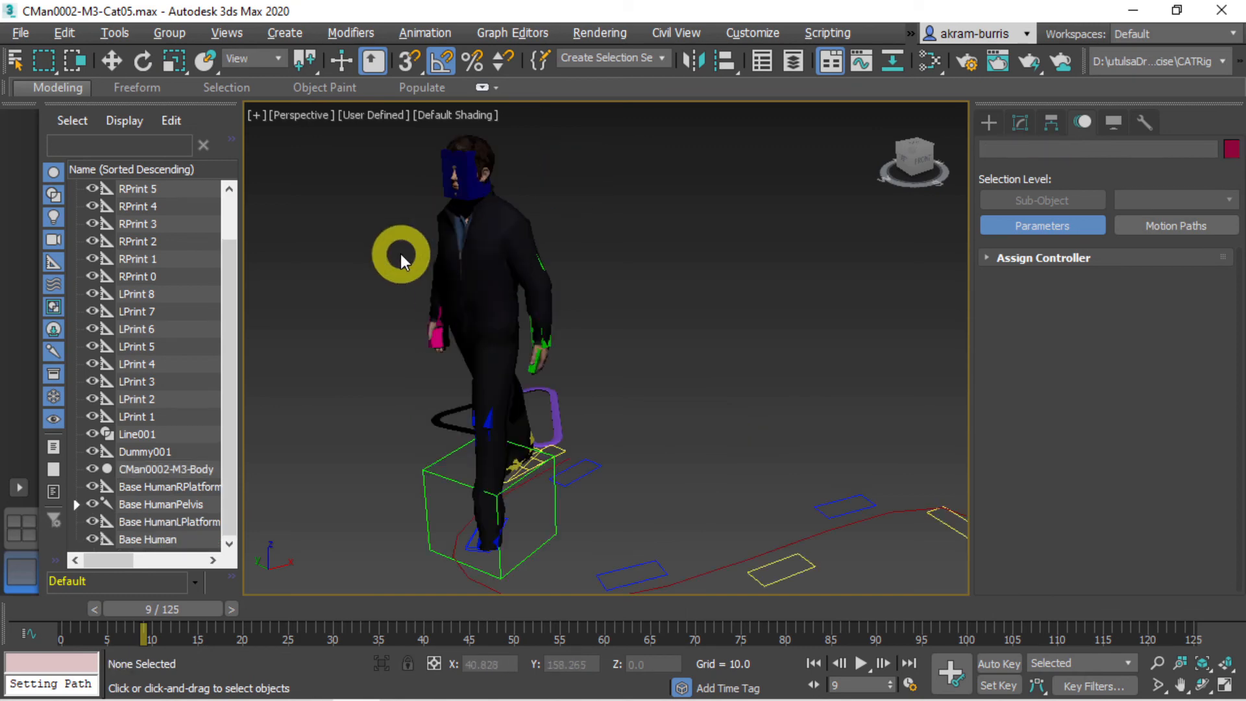
{"action": "scroll", "coordinate": [399, 255], "scroll_direction": "down", "scroll_amount": 3}
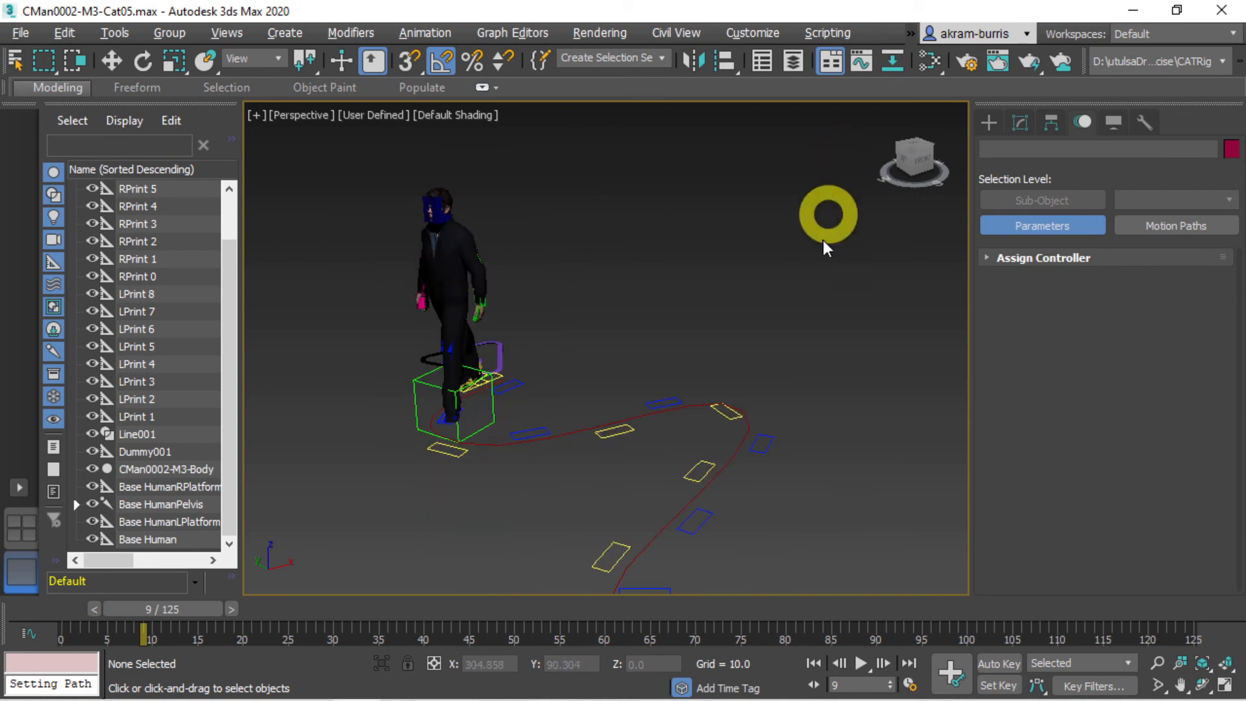
Step: Frame the character and path in the Perspective view and test-render frame 9 with the ART Renderer
{"action": "left_click", "coordinate": [1203, 684]}
{"action": "left_click_drag", "start_coordinate": [534, 306], "coordinate": [582, 283]}
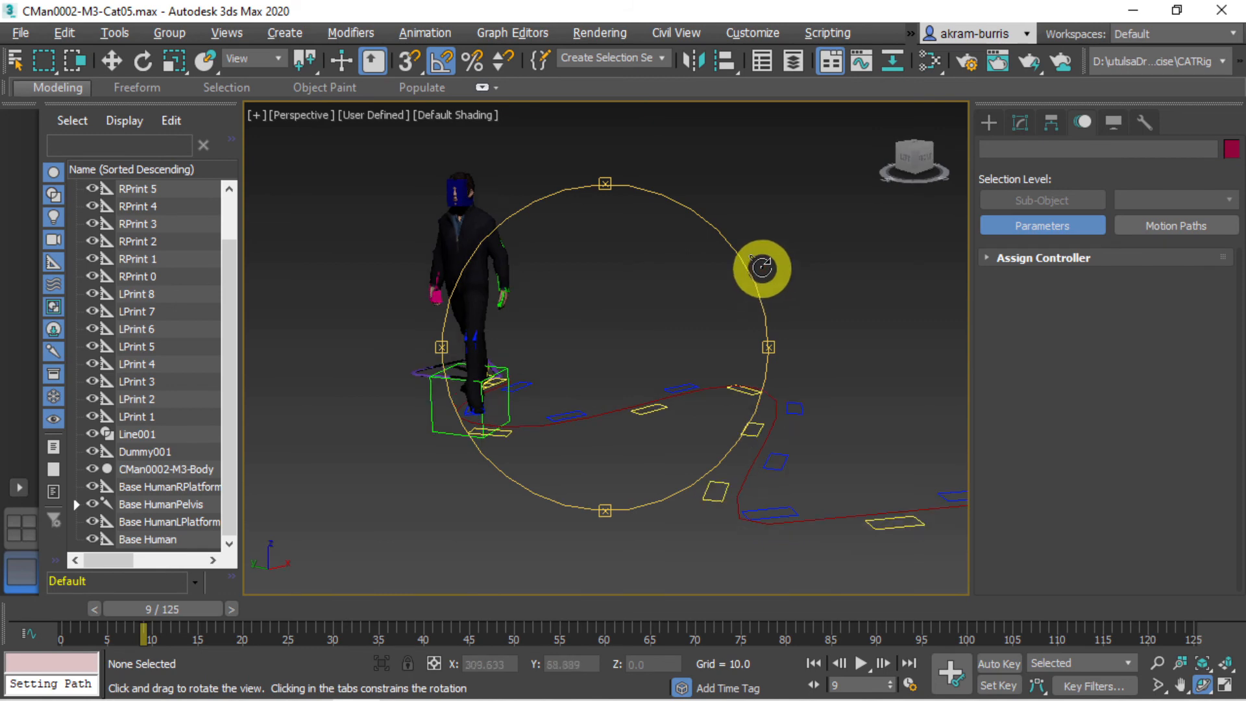
{"action": "left_click_drag", "start_coordinate": [759, 275], "coordinate": [769, 334]}
{"action": "scroll", "coordinate": [726, 287], "scroll_direction": "down", "scroll_amount": 4}
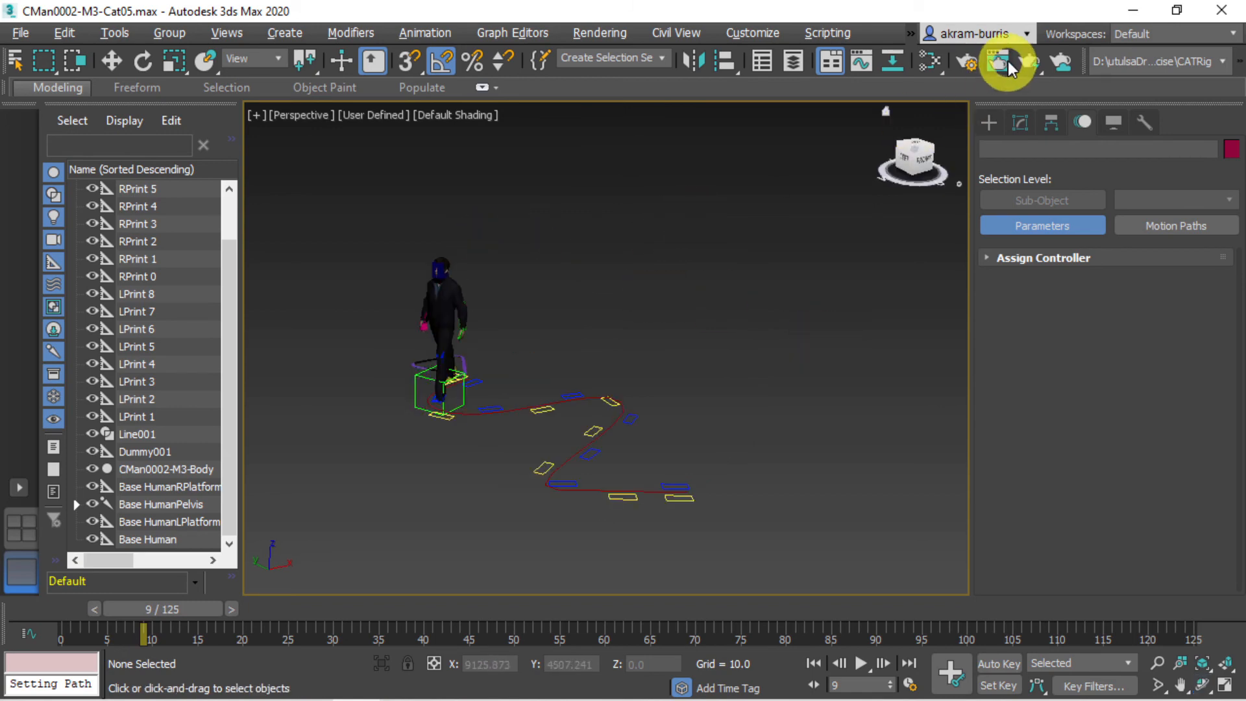
{"action": "left_click", "coordinate": [971, 65]}
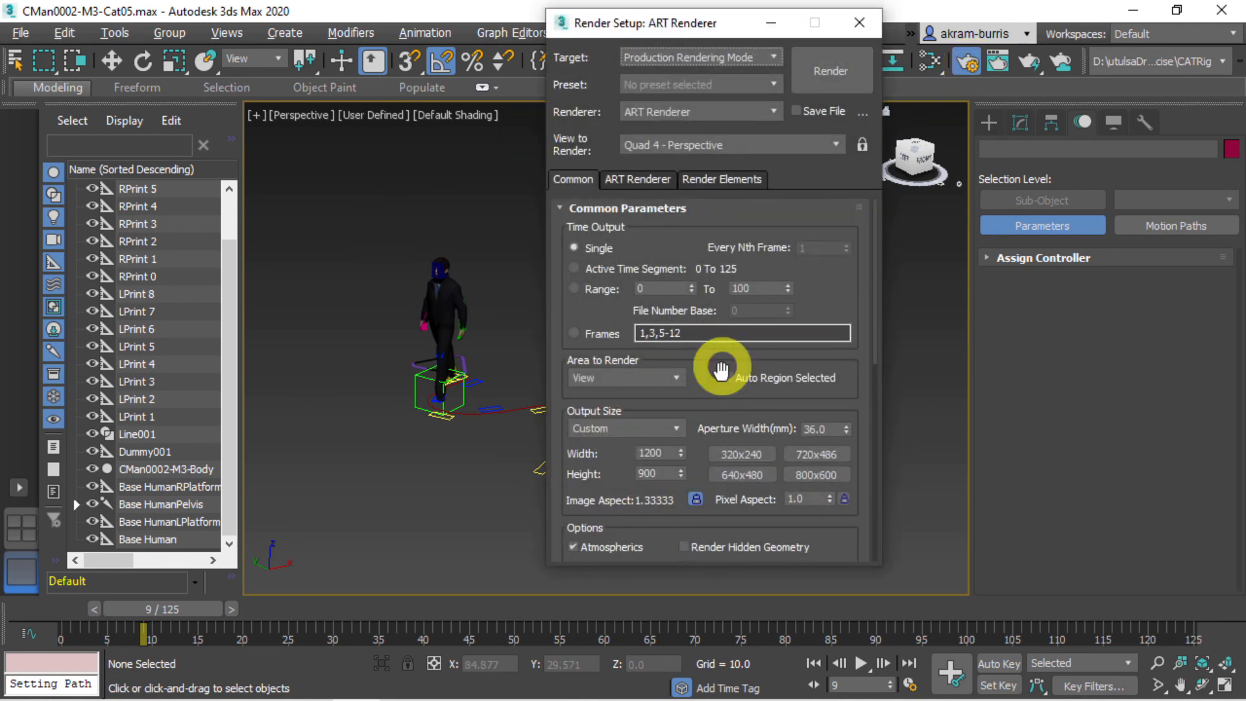
{"action": "left_click", "coordinate": [843, 76]}
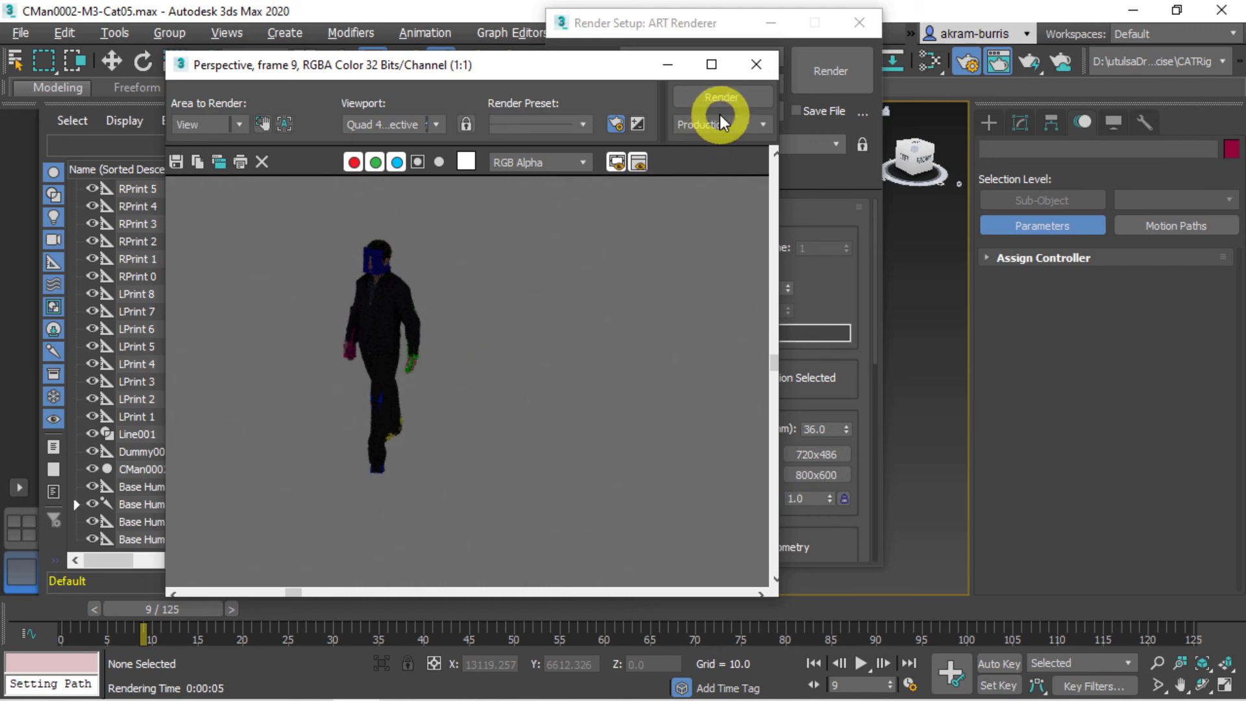
{"action": "left_click", "coordinate": [756, 64]}
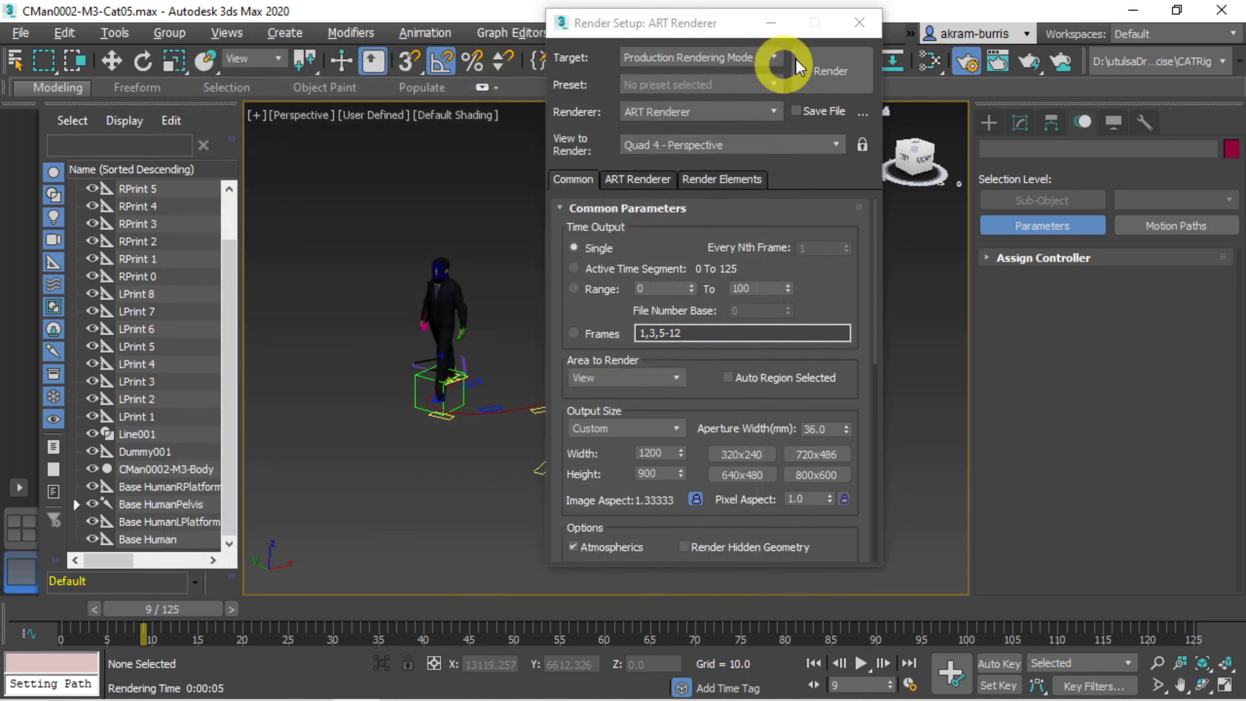
{"action": "left_click", "coordinate": [842, 29]}
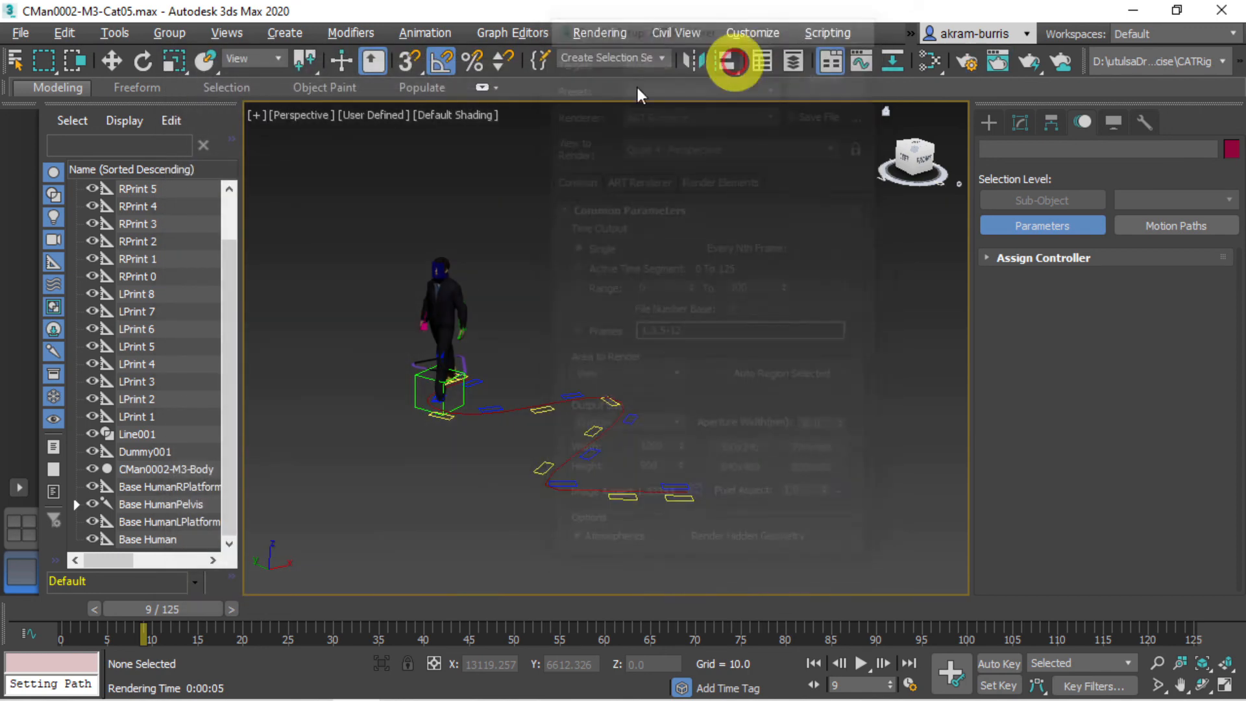
Step: Select Base HumanPelvis with its whole bone hierarchy and turn off Renderable in the Object Properties
{"action": "double_click", "coordinate": [143, 504]}
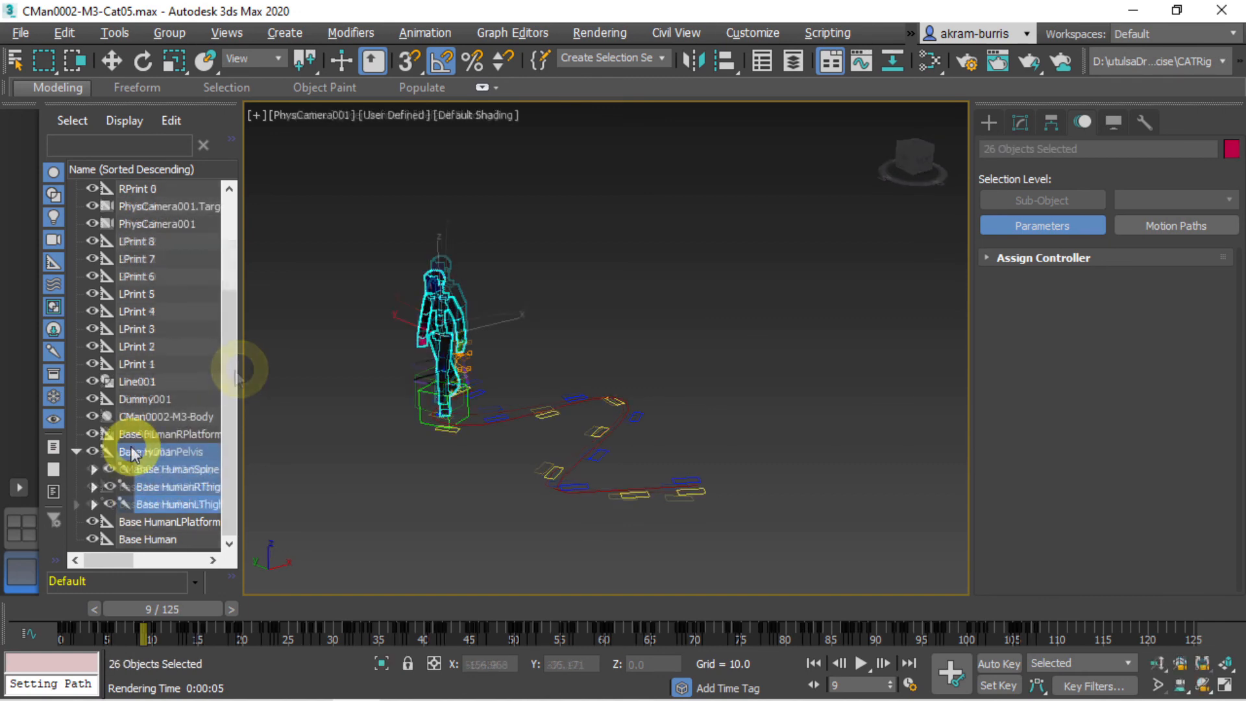
{"action": "double_click", "coordinate": [133, 453]}
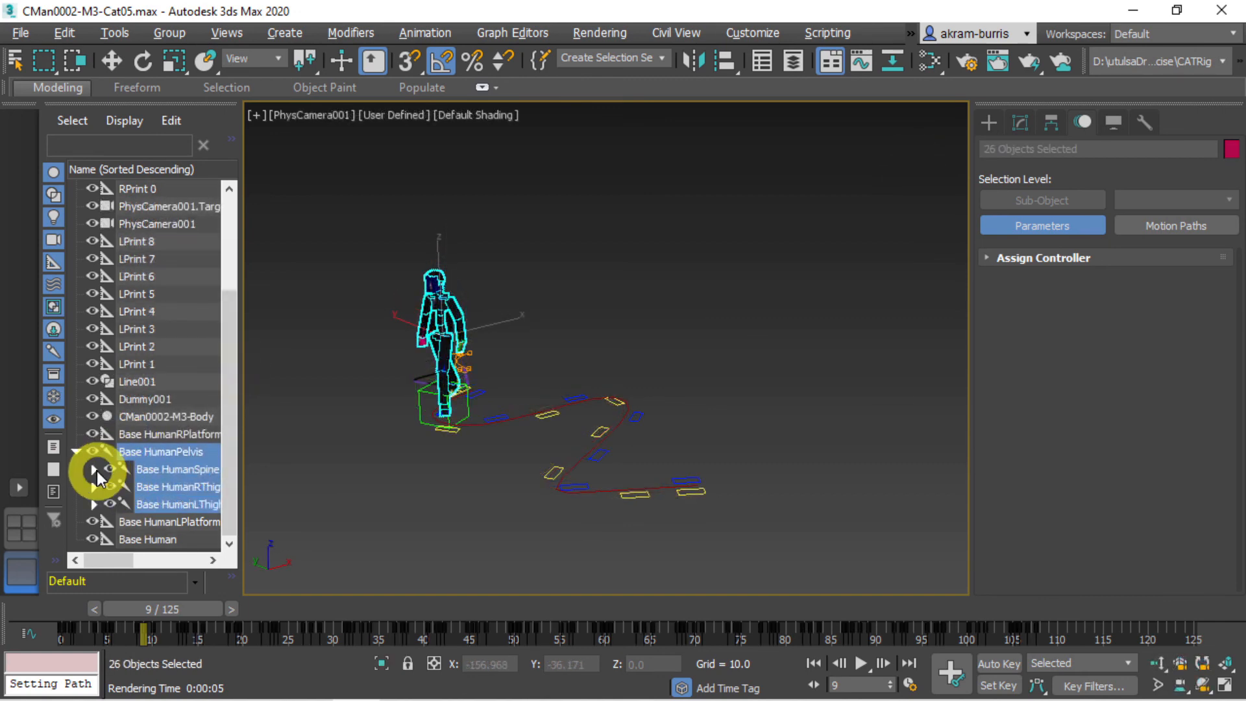
{"action": "left_click", "coordinate": [94, 469]}
{"action": "left_click_drag", "start_coordinate": [232, 387], "coordinate": [228, 414]}
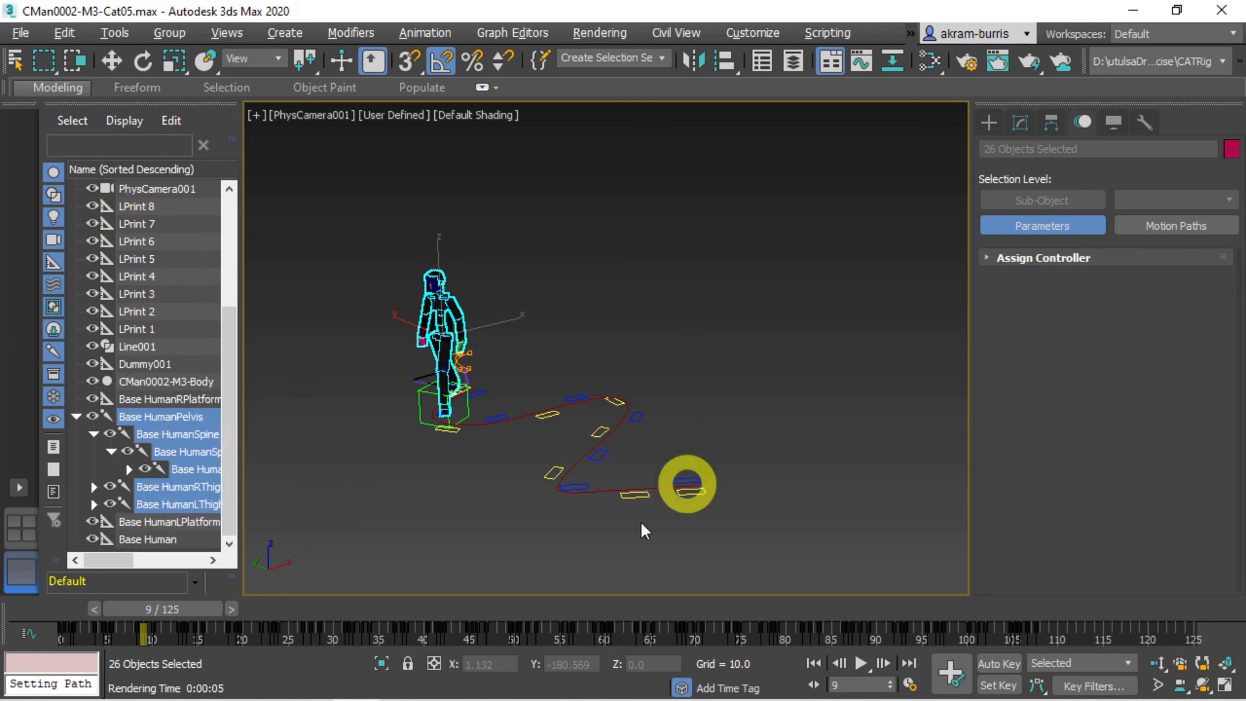
{"action": "right_click", "coordinate": [196, 423]}
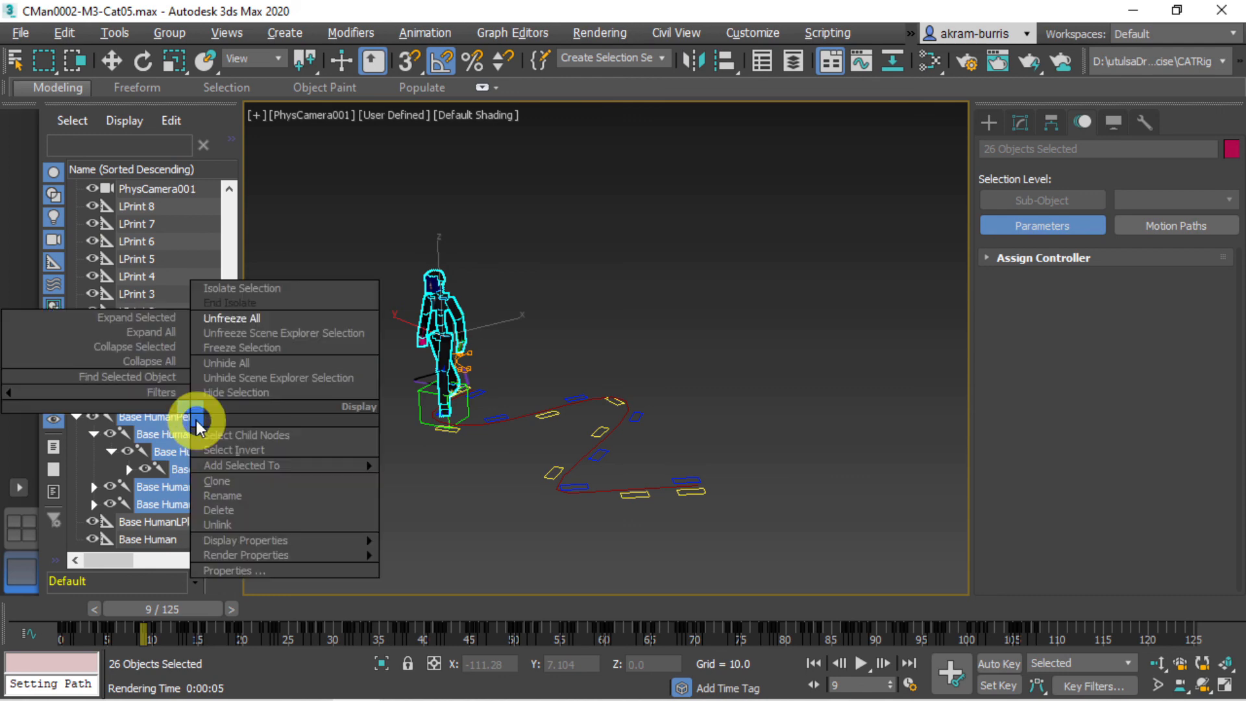
{"action": "left_click", "coordinate": [241, 569]}
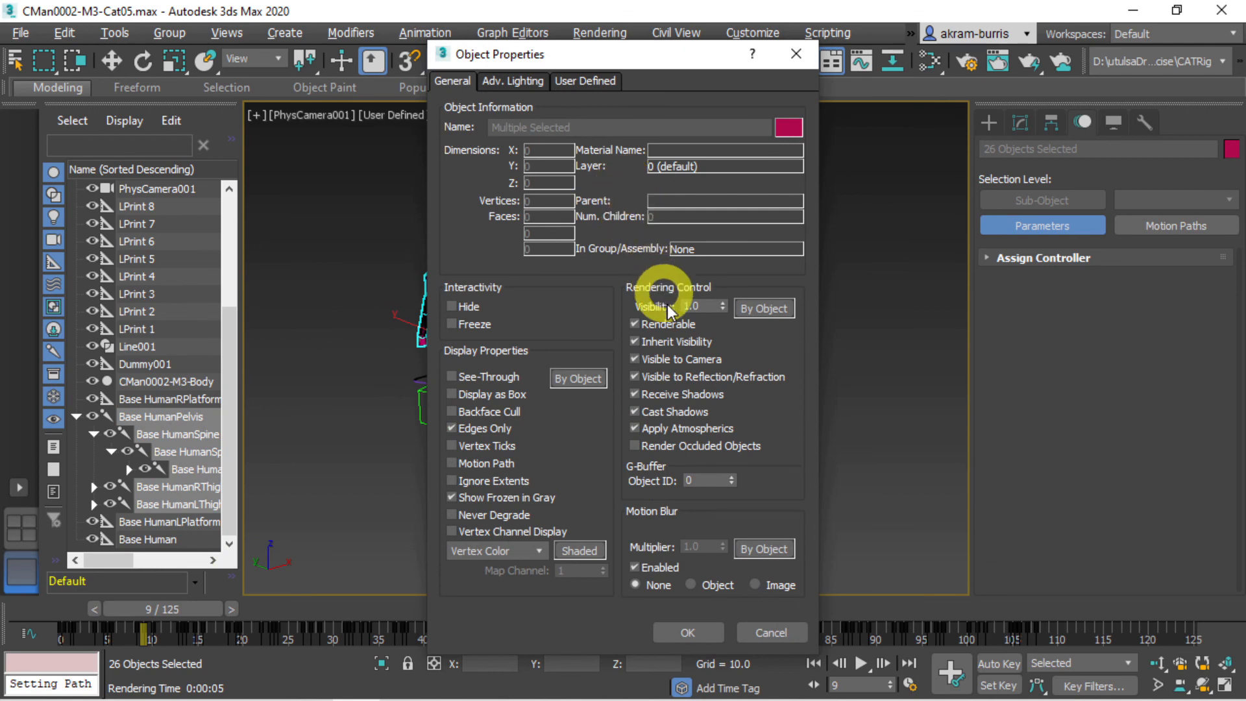
{"action": "left_click", "coordinate": [653, 328]}
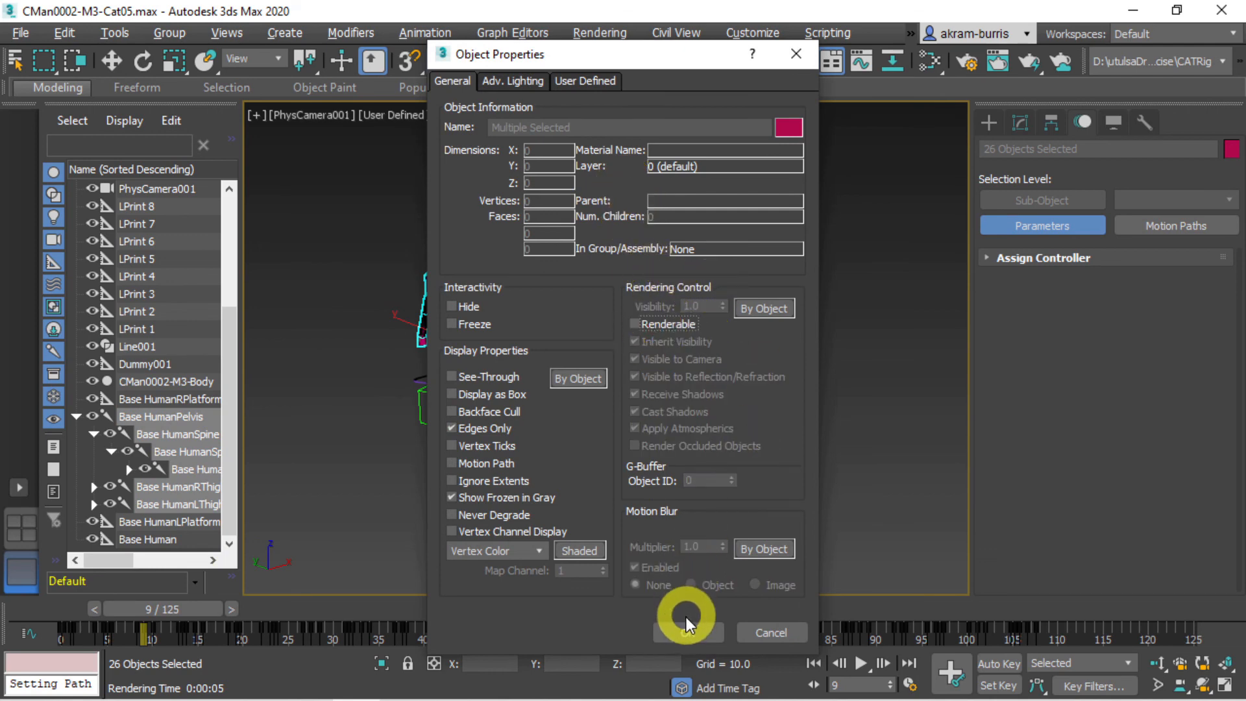
{"action": "left_click", "coordinate": [687, 632]}
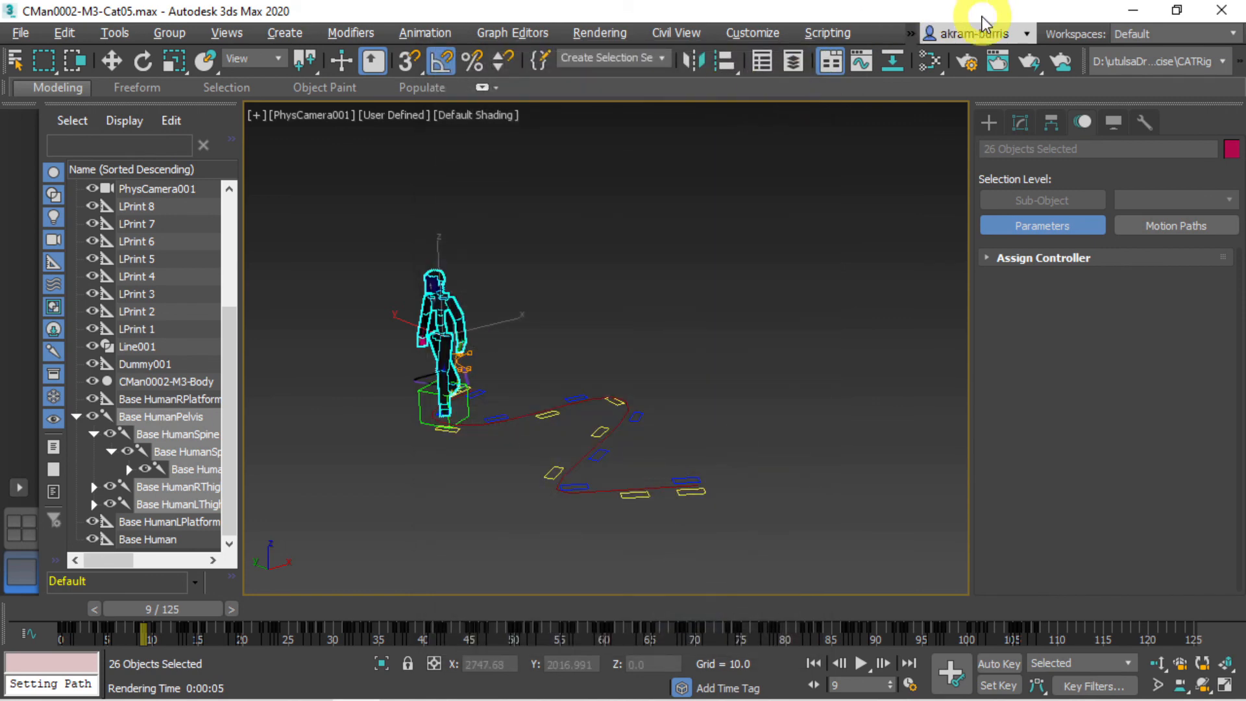
Step: Render frame 9 from the PhysCamera001 view with the ART Renderer to check the character without its rig bones
{"action": "left_click", "coordinate": [967, 61]}
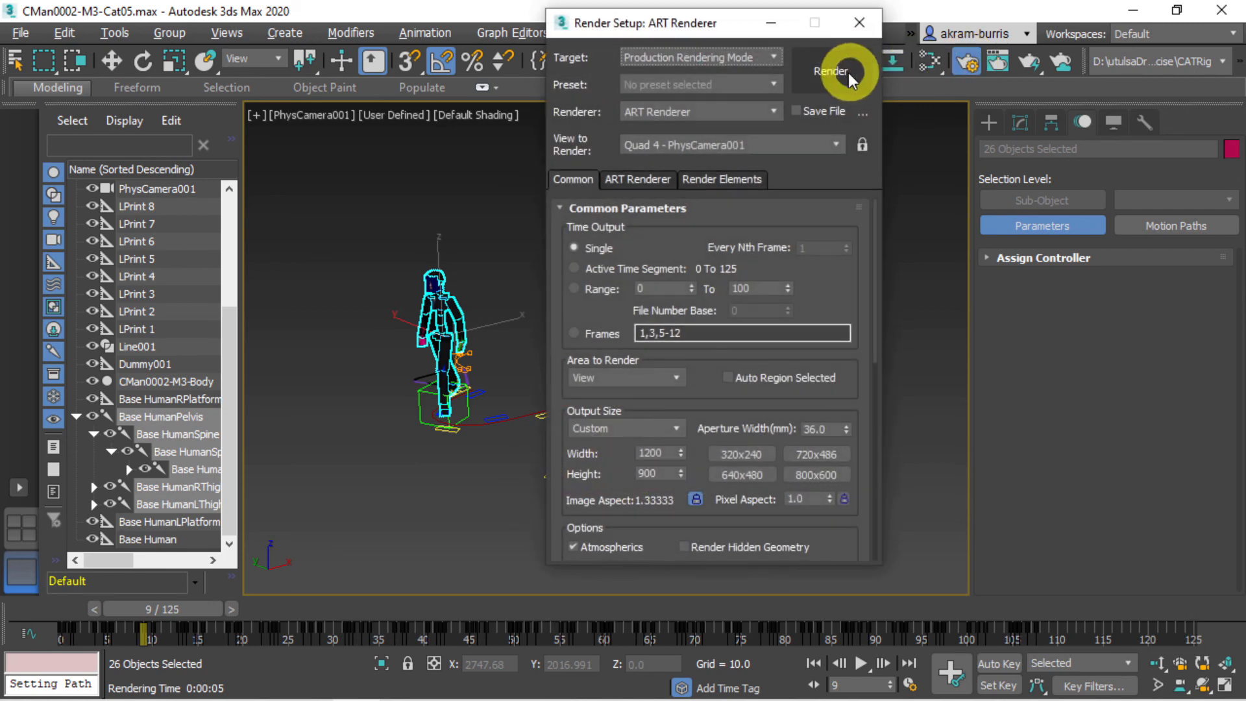
{"action": "left_click", "coordinate": [843, 71]}
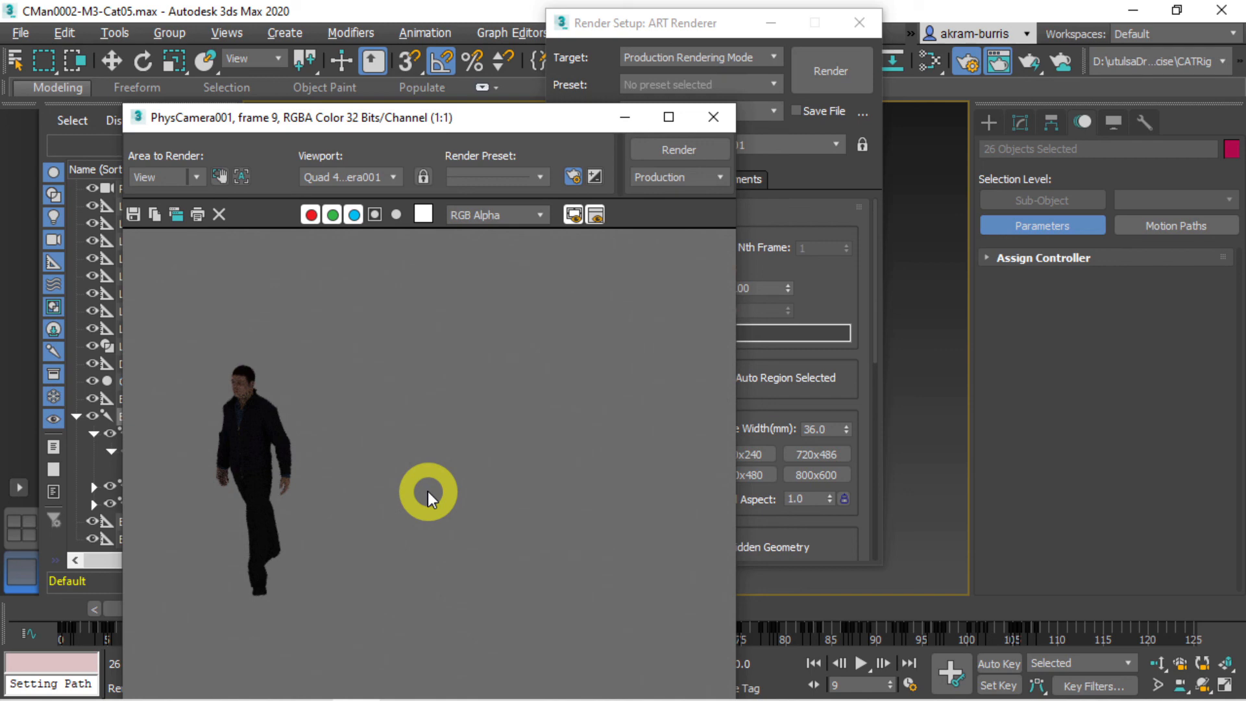
{"action": "left_click", "coordinate": [713, 116]}
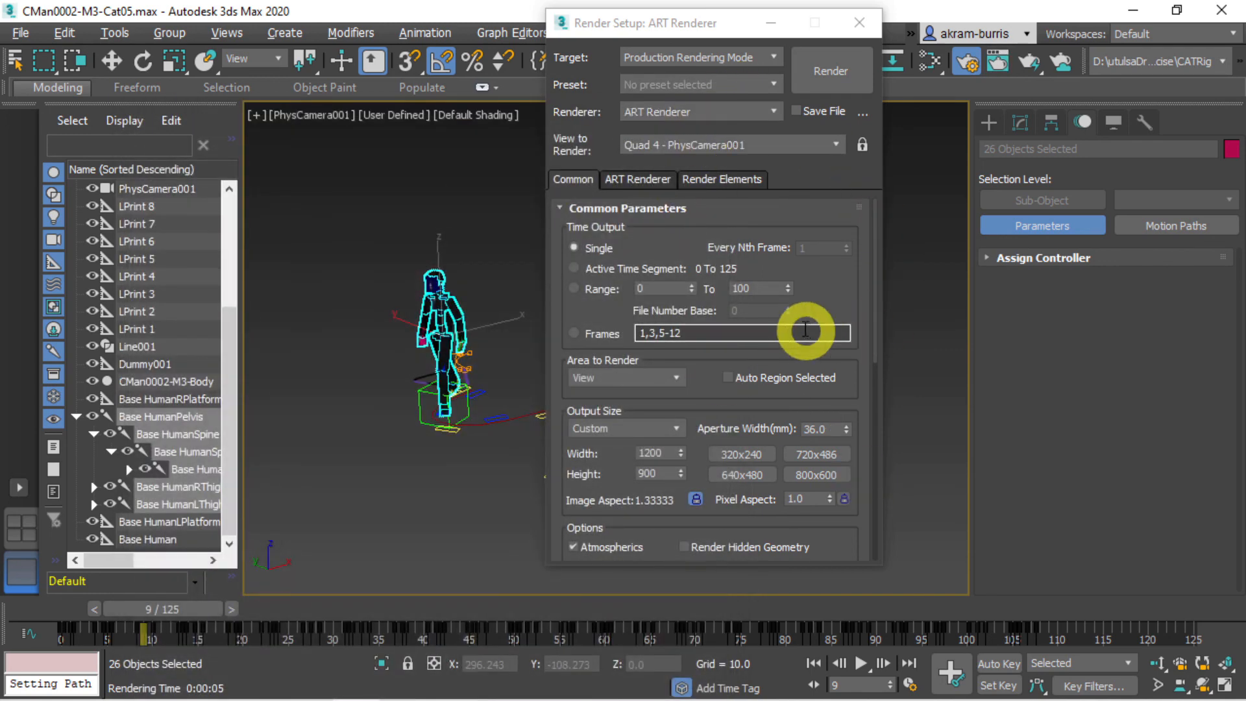
Step: Set the render's time output to the Active Time Segment
{"action": "left_click", "coordinate": [585, 293]}
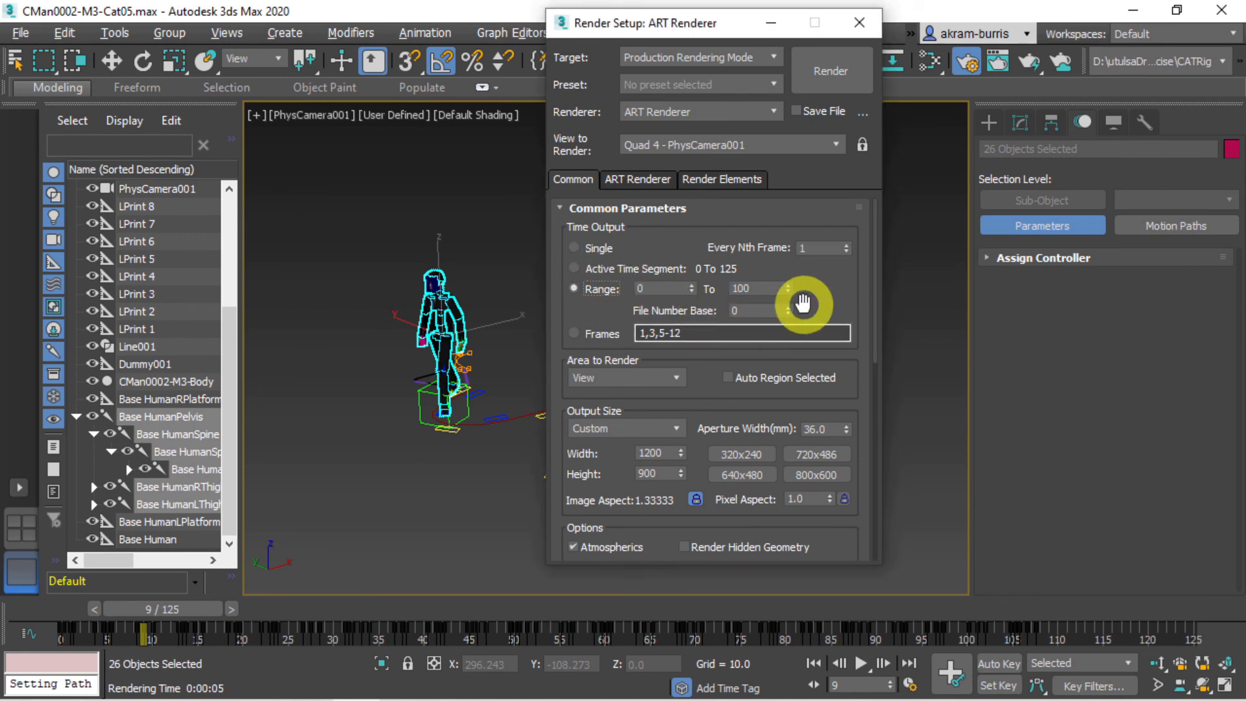
{"action": "left_click", "coordinate": [639, 269]}
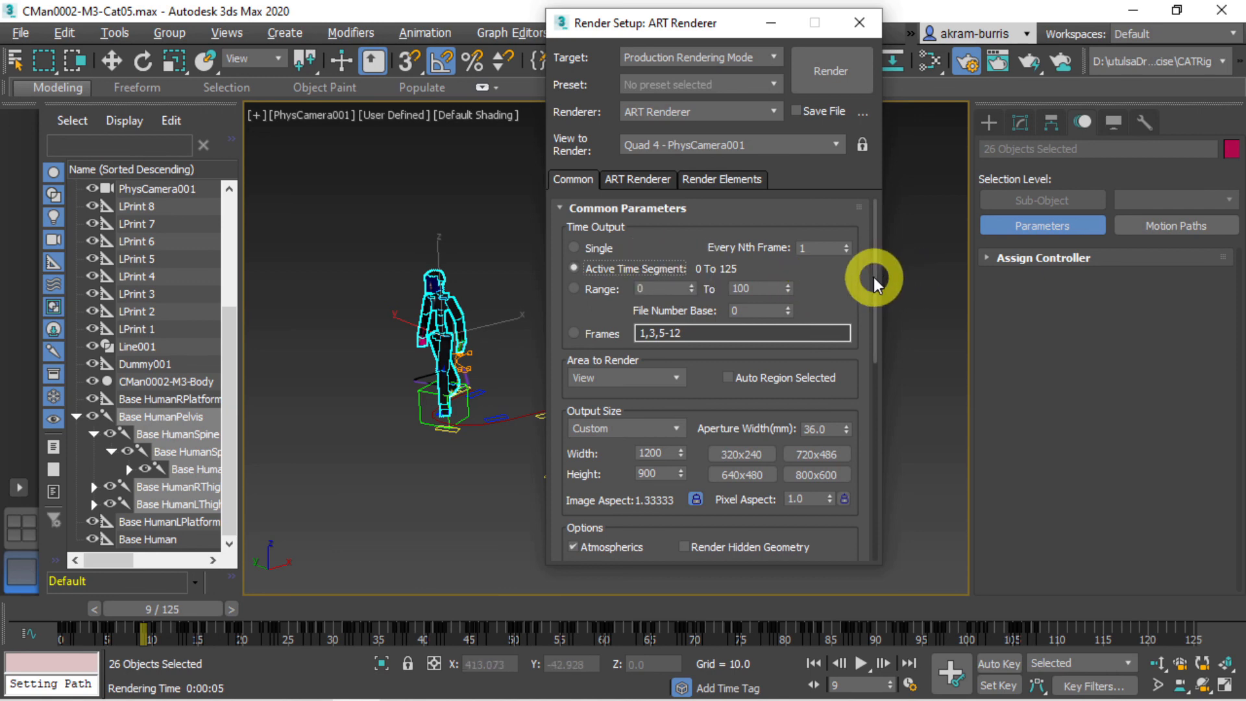
{"action": "left_click_drag", "start_coordinate": [873, 277], "coordinate": [898, 476]}
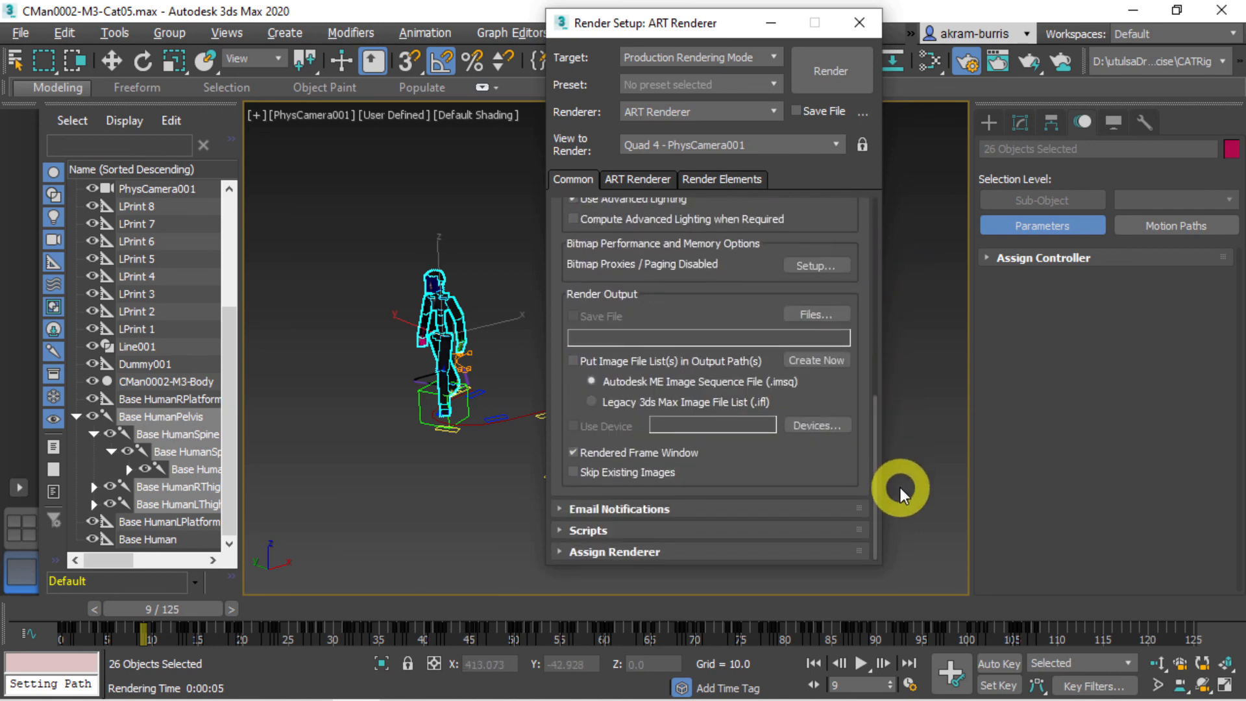
{"action": "left_click", "coordinate": [805, 317]}
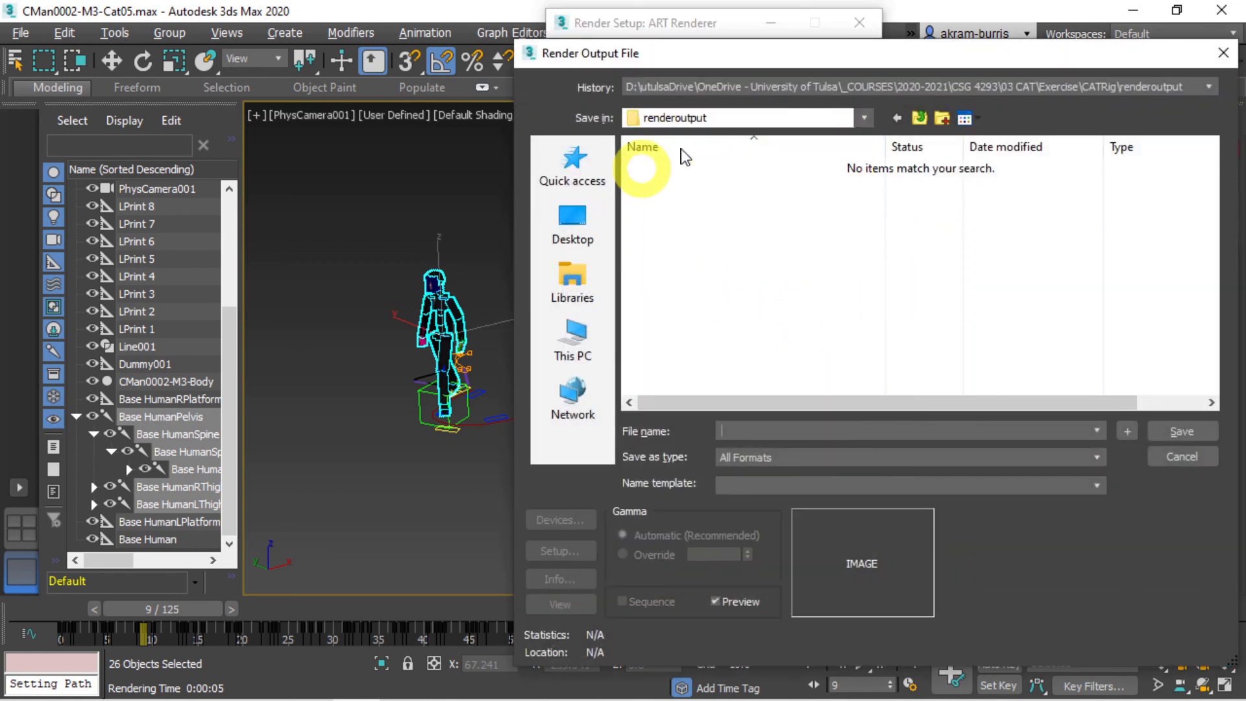
{"action": "left_click", "coordinate": [916, 465]}
{"action": "left_click", "coordinate": [909, 486]}
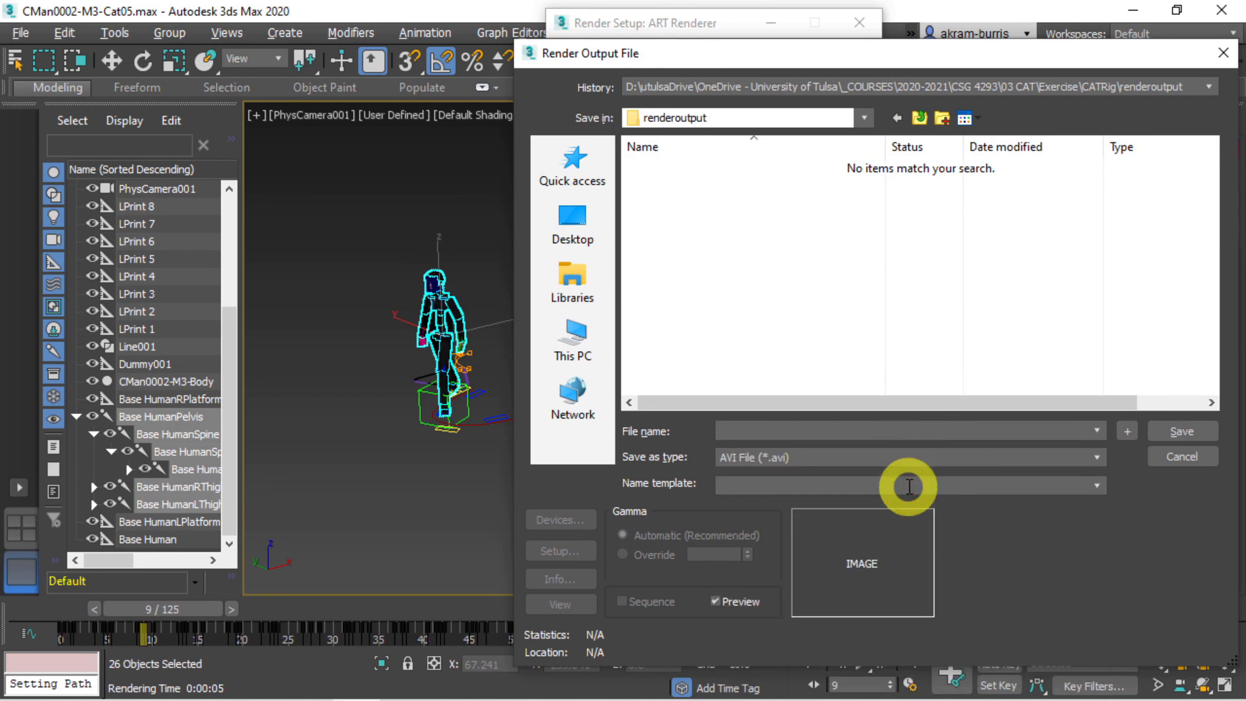
{"action": "left_click", "coordinate": [1224, 54]}
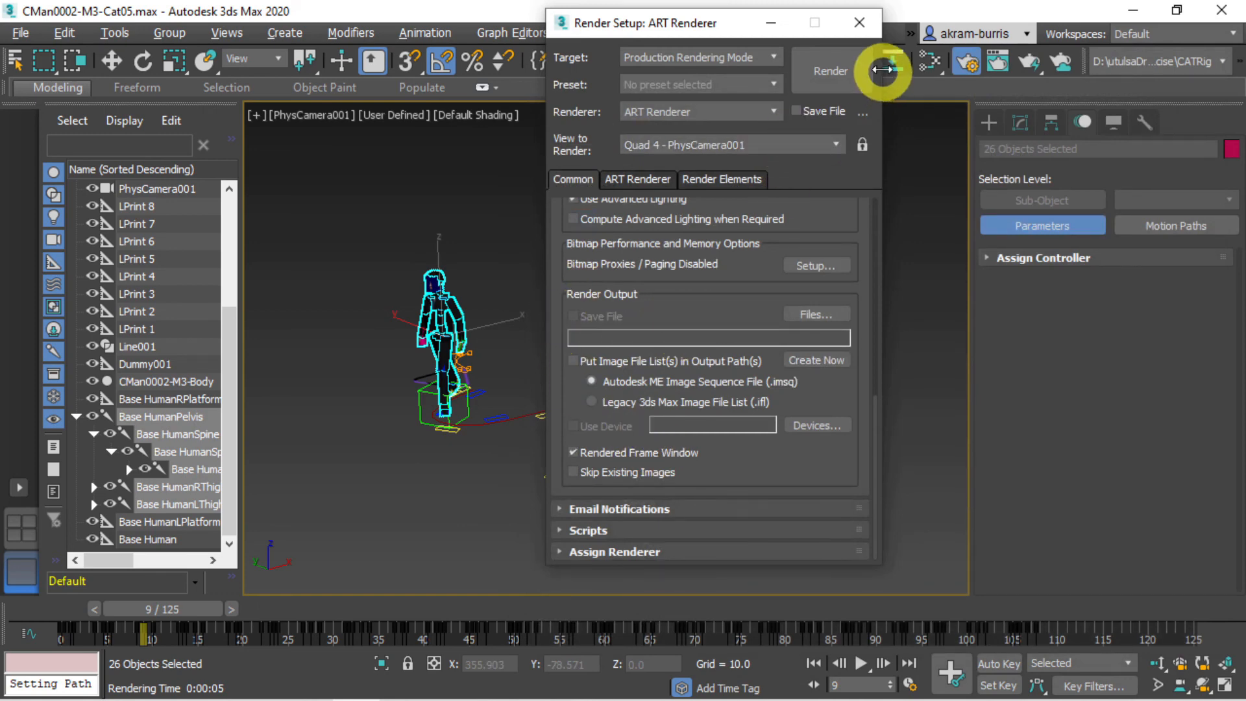
Step: Close the render setup and clear the selection of the rig bones
{"action": "left_click", "coordinate": [858, 24]}
{"action": "left_click", "coordinate": [351, 328]}
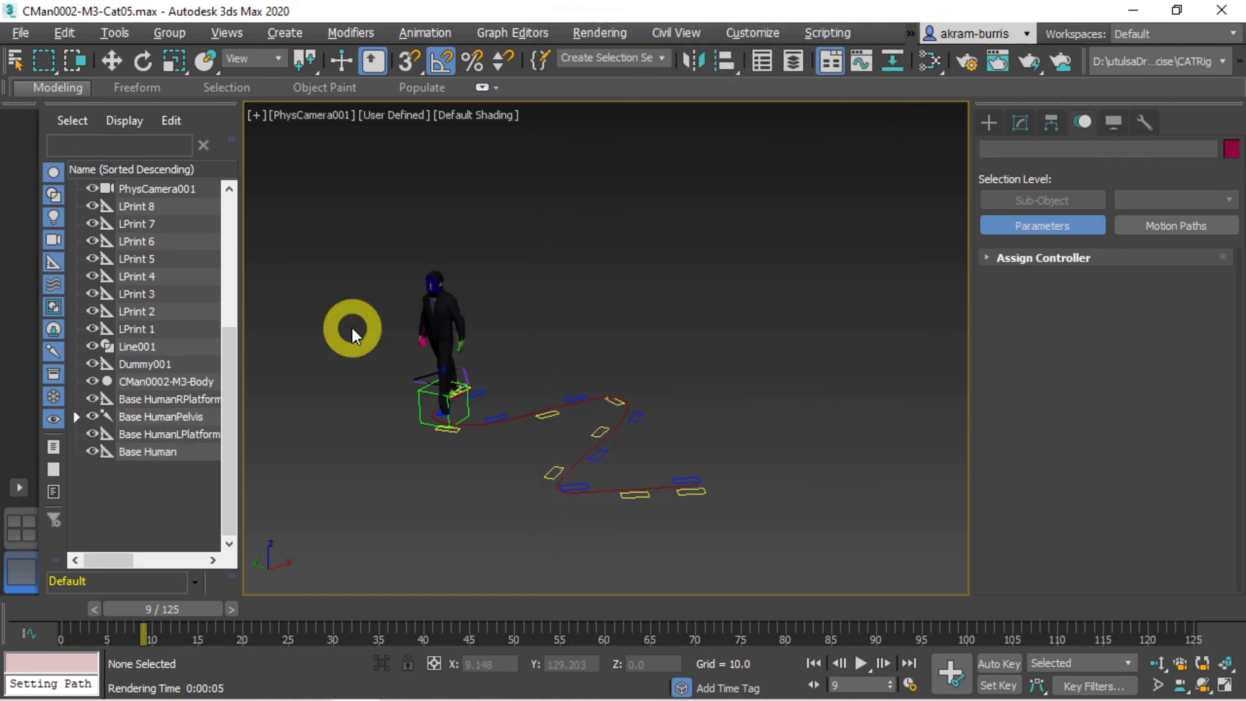